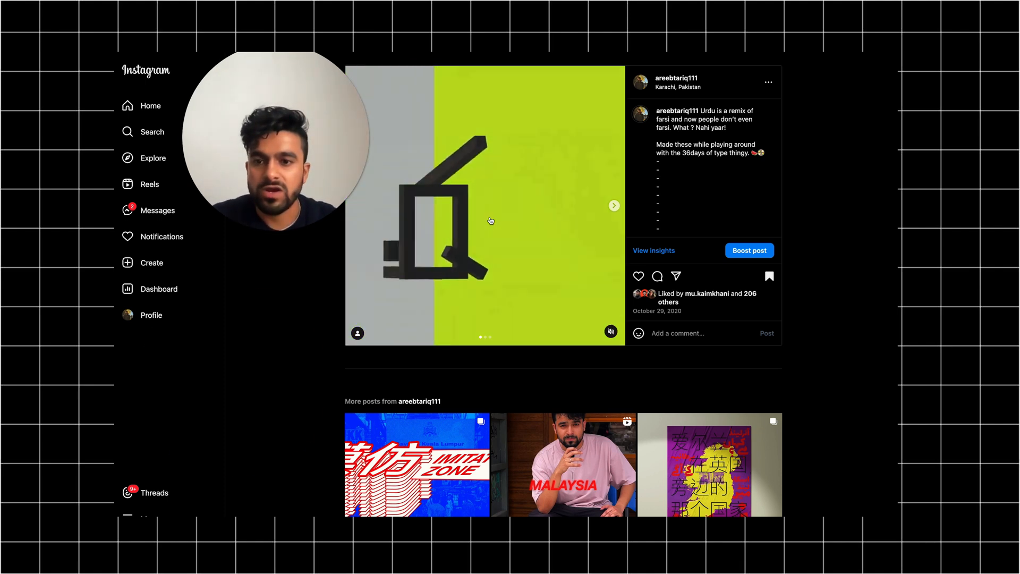
Look through the Instagram posts, paging through the images and process clips of the purple rose PURPHOOL post
{"action": "left_click", "coordinate": [574, 288]}
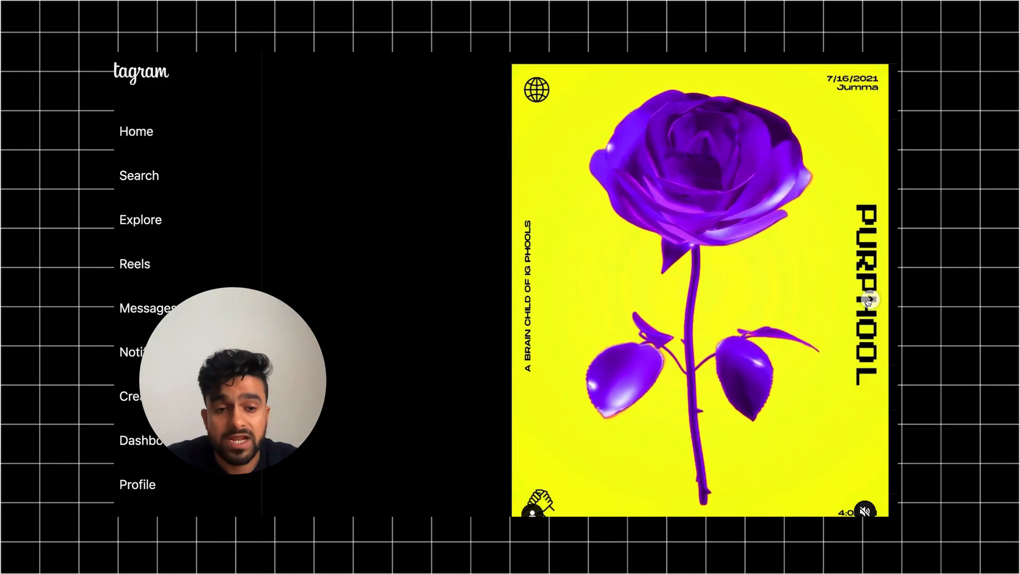
{"action": "left_click", "coordinate": [869, 300]}
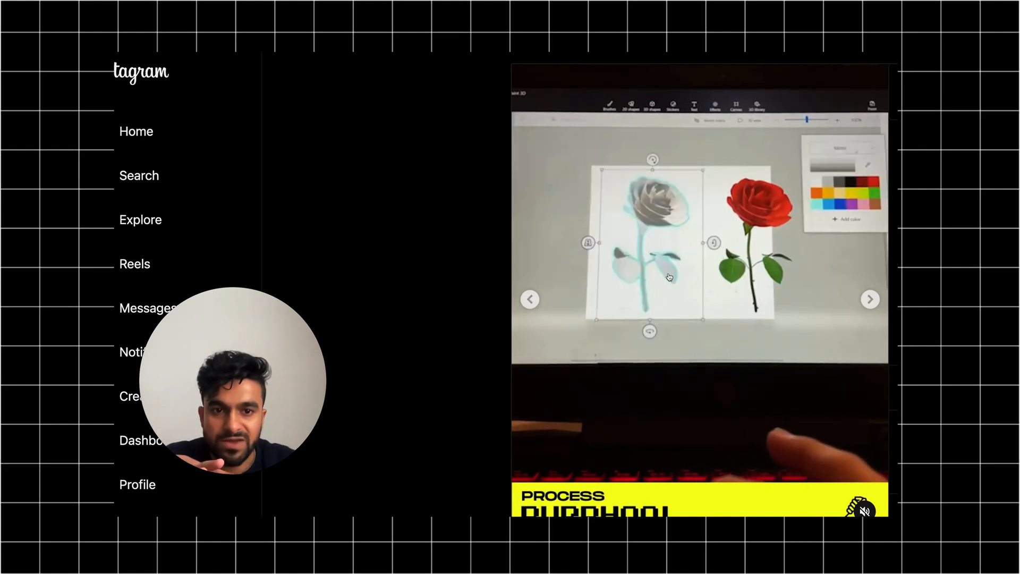
{"action": "left_click", "coordinate": [868, 301]}
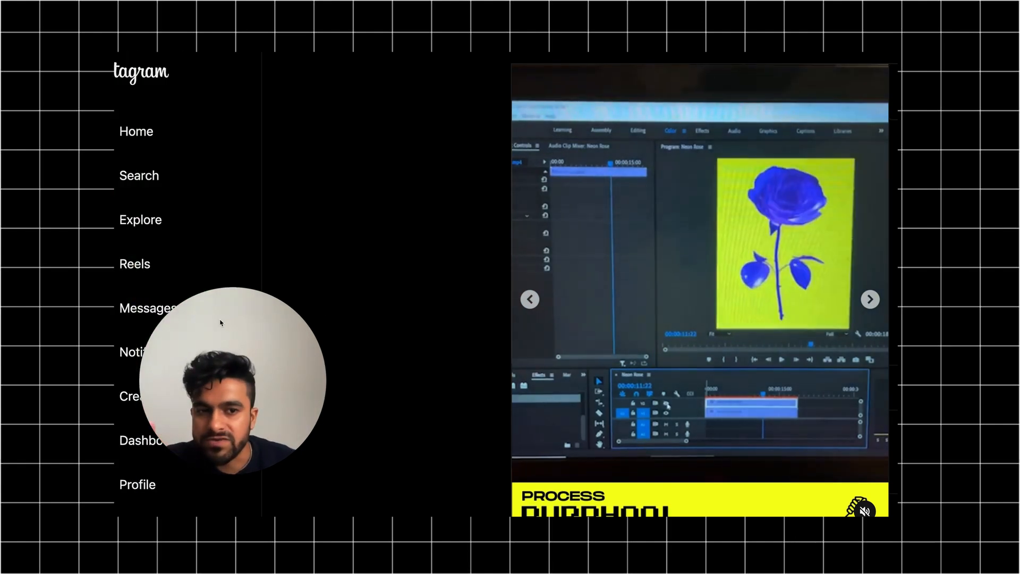
{"action": "mouse_move", "coordinate": [115, 338]}
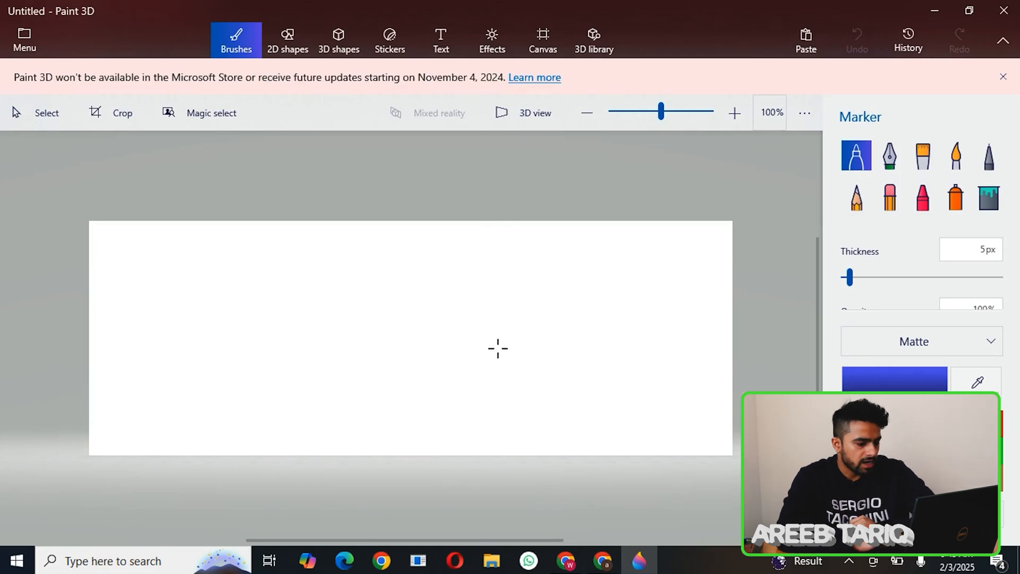
Dismiss the notice about Paint 3D's availability and look through the 2D shapes, 3D shapes, stickers and effects
{"action": "left_click", "coordinate": [1003, 76]}
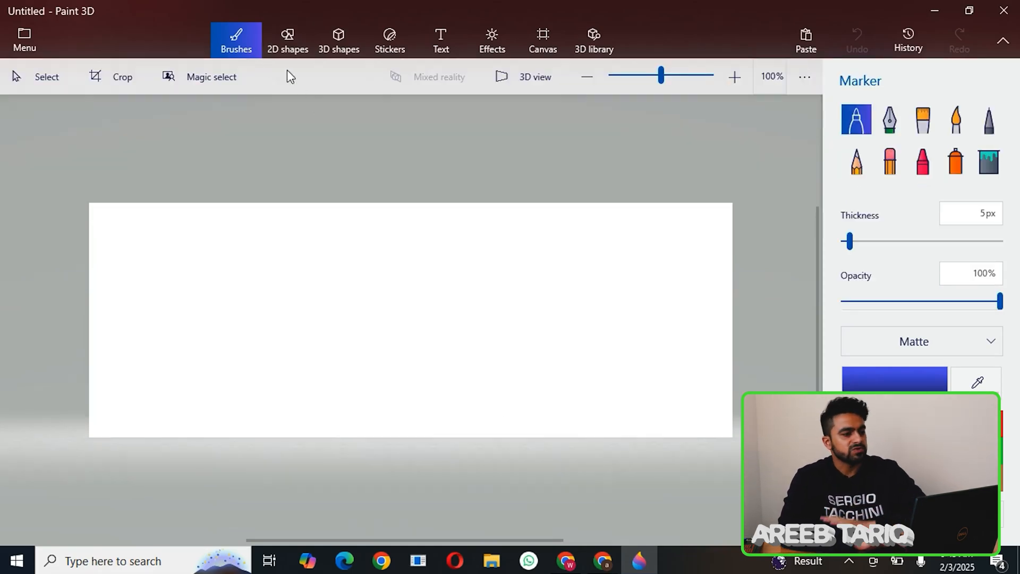
{"action": "left_click", "coordinate": [289, 40]}
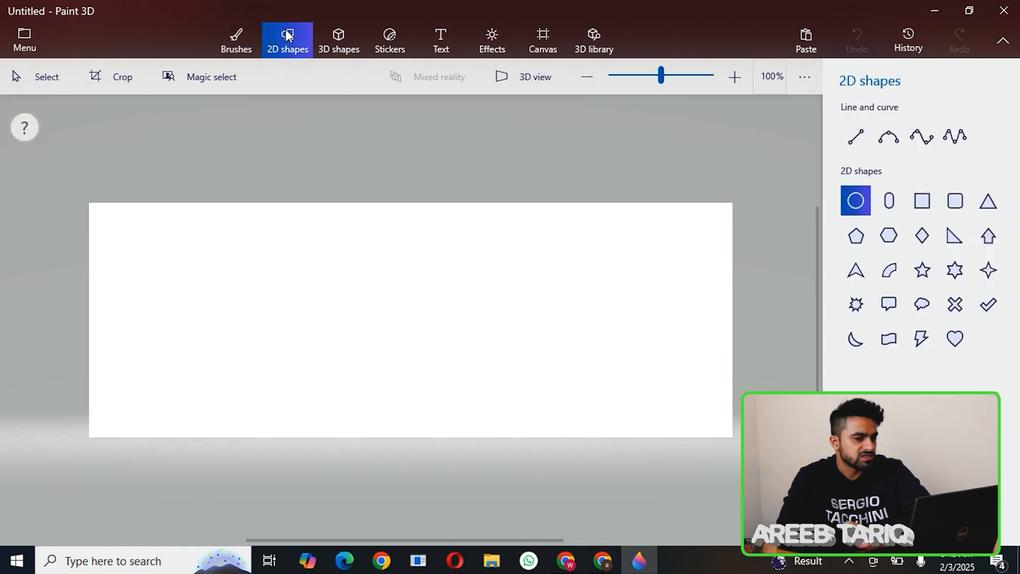
{"action": "left_click", "coordinate": [335, 47]}
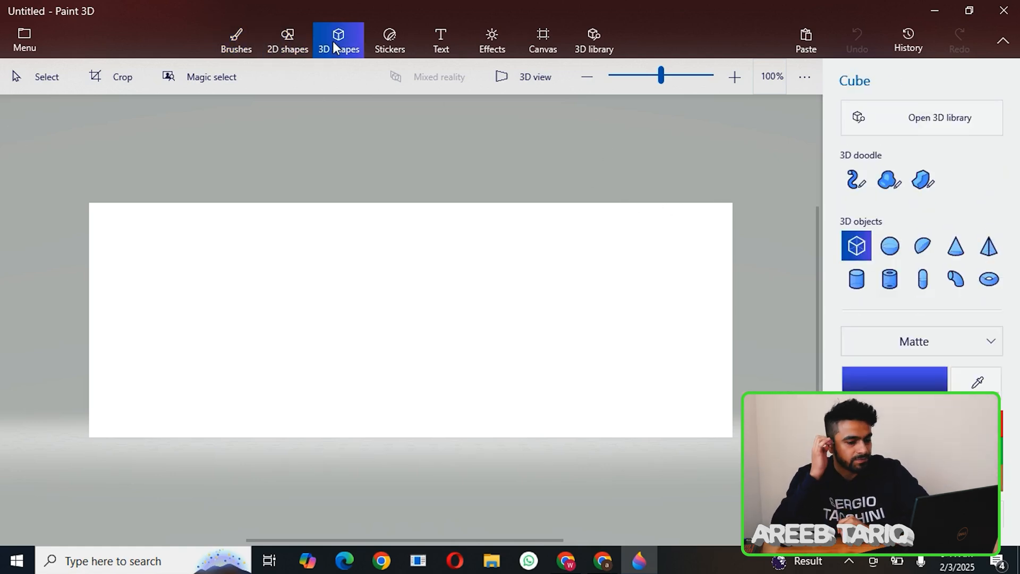
{"action": "left_click", "coordinate": [391, 46]}
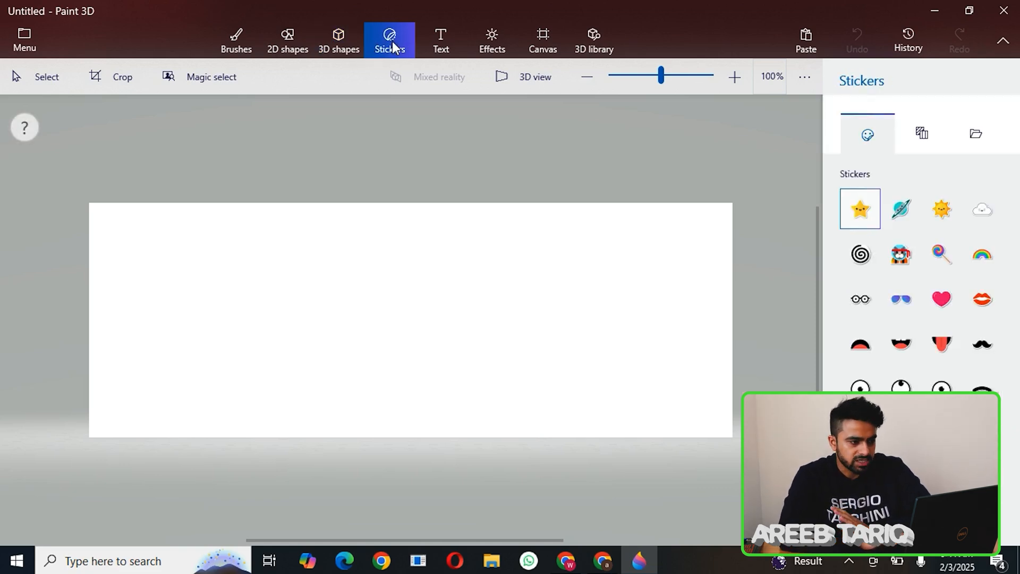
{"action": "left_click", "coordinate": [490, 42]}
{"action": "left_click", "coordinate": [343, 37]}
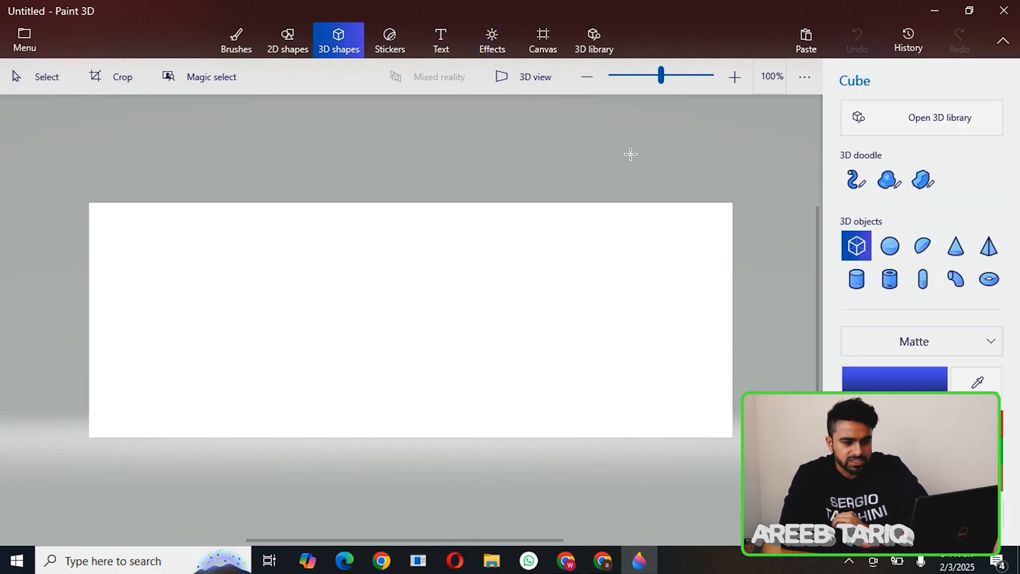
Look through the available 3D objects and the 3D library's model categories, and return to the 3D shapes
{"action": "scroll", "coordinate": [916, 269], "scroll_direction": "down", "scroll_amount": 2}
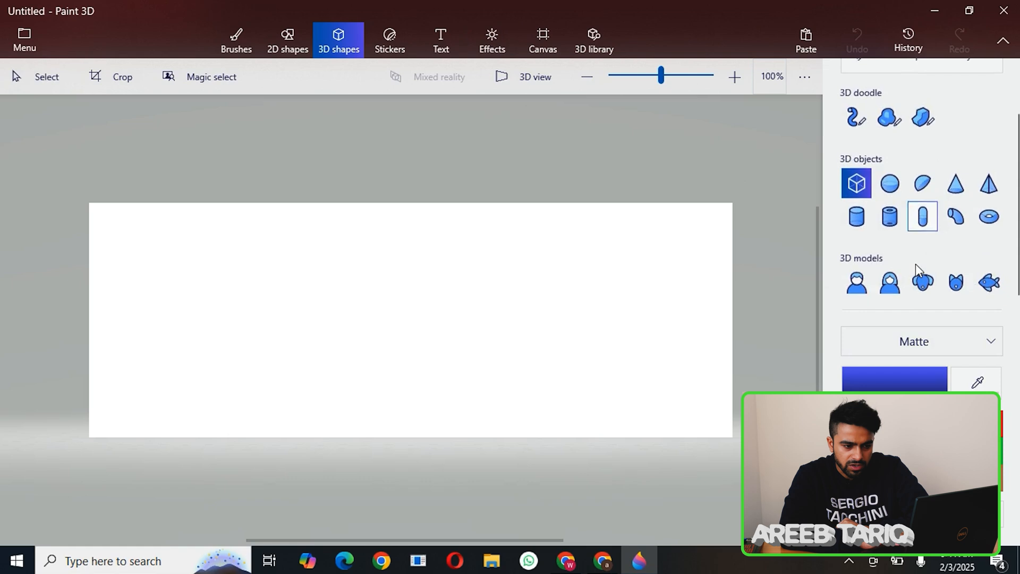
{"action": "scroll", "coordinate": [916, 270], "scroll_direction": "up", "scroll_amount": 2}
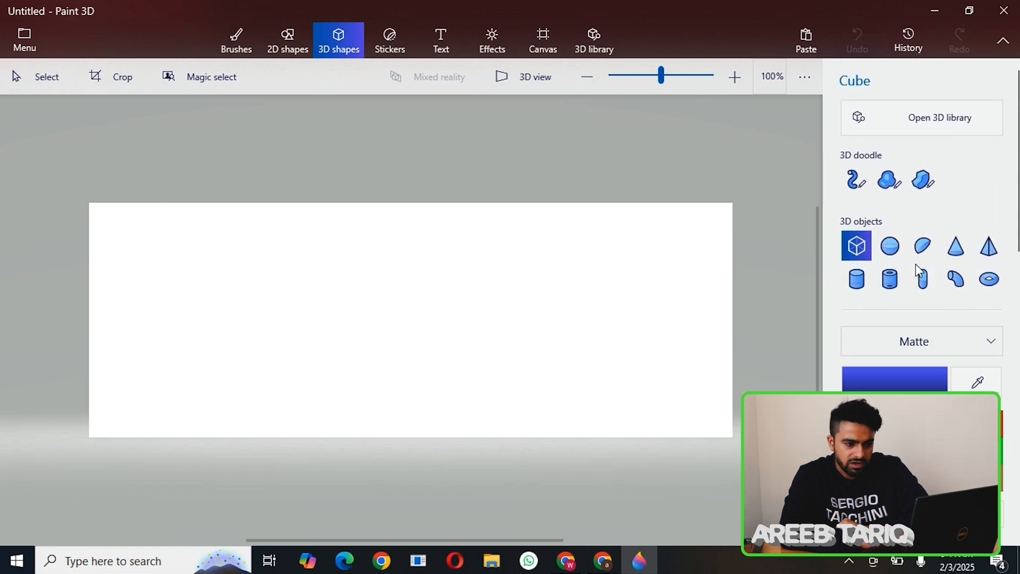
{"action": "left_click", "coordinate": [927, 138]}
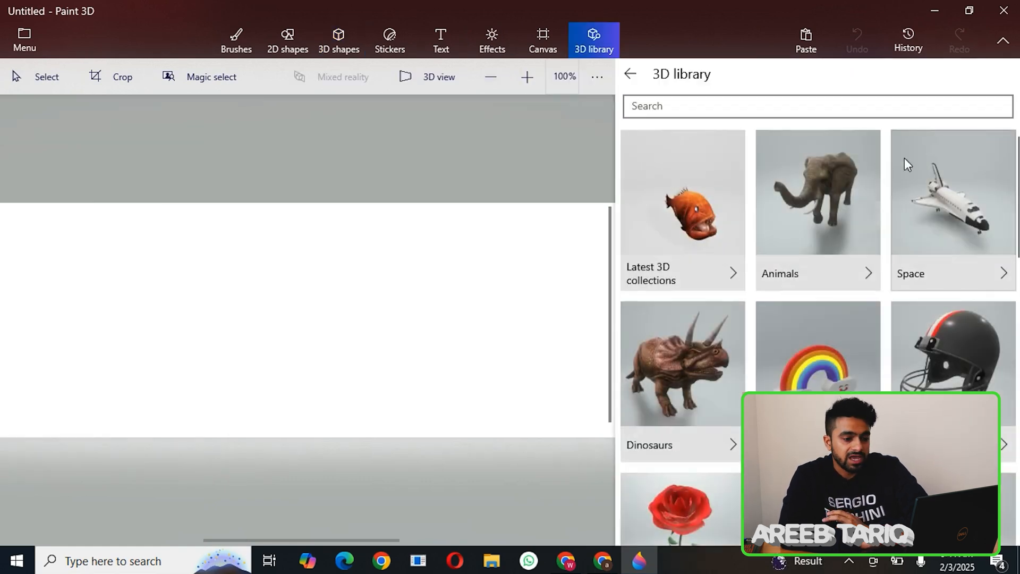
{"action": "scroll", "coordinate": [884, 198], "scroll_direction": "down", "scroll_amount": 8}
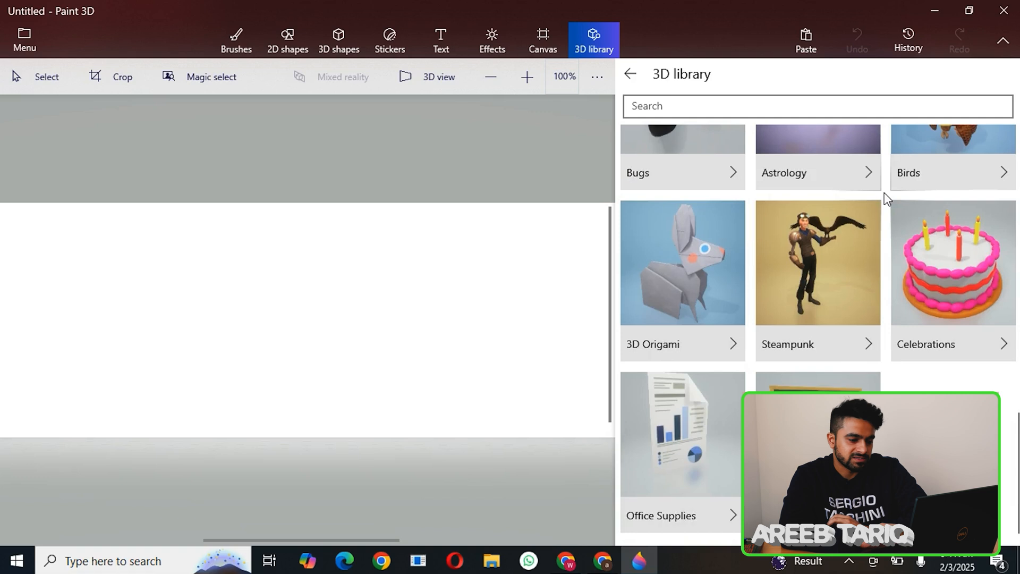
{"action": "scroll", "coordinate": [883, 199], "scroll_direction": "up", "scroll_amount": 7}
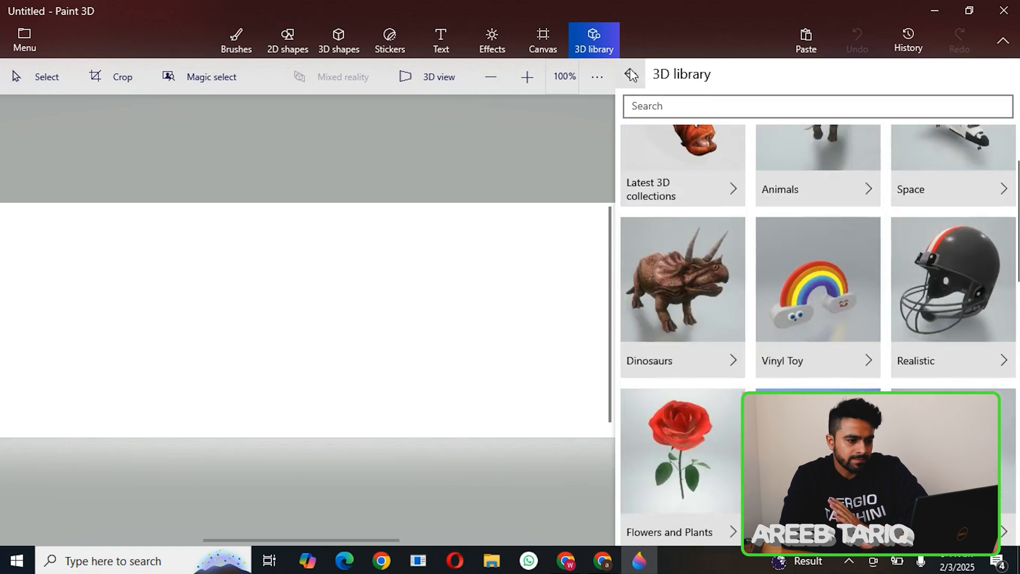
{"action": "left_click", "coordinate": [630, 75]}
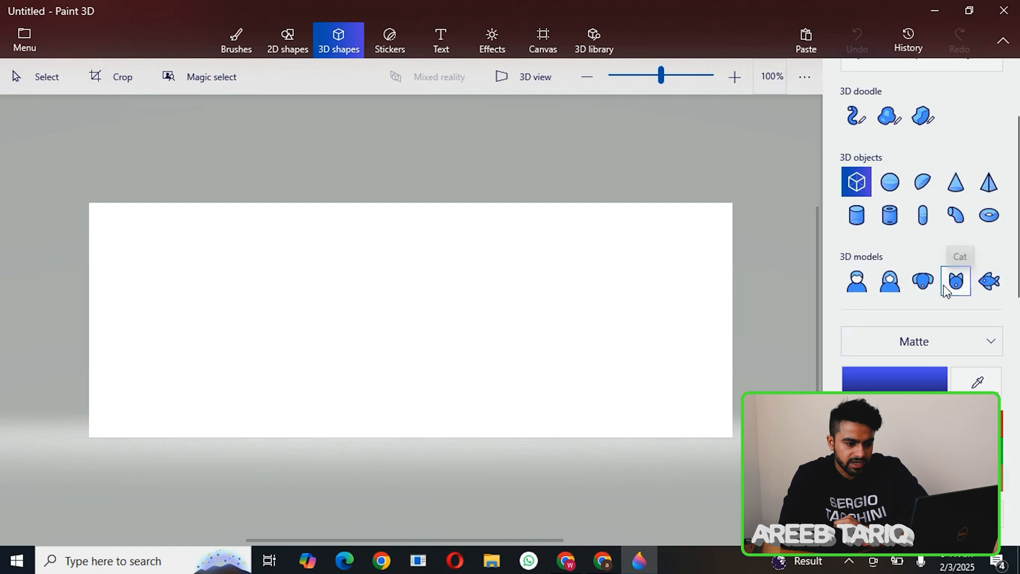
Place a blue Cat 3D model in the middle of the canvas, enlarge it and turn it partly toward the front
{"action": "left_click", "coordinate": [957, 284]}
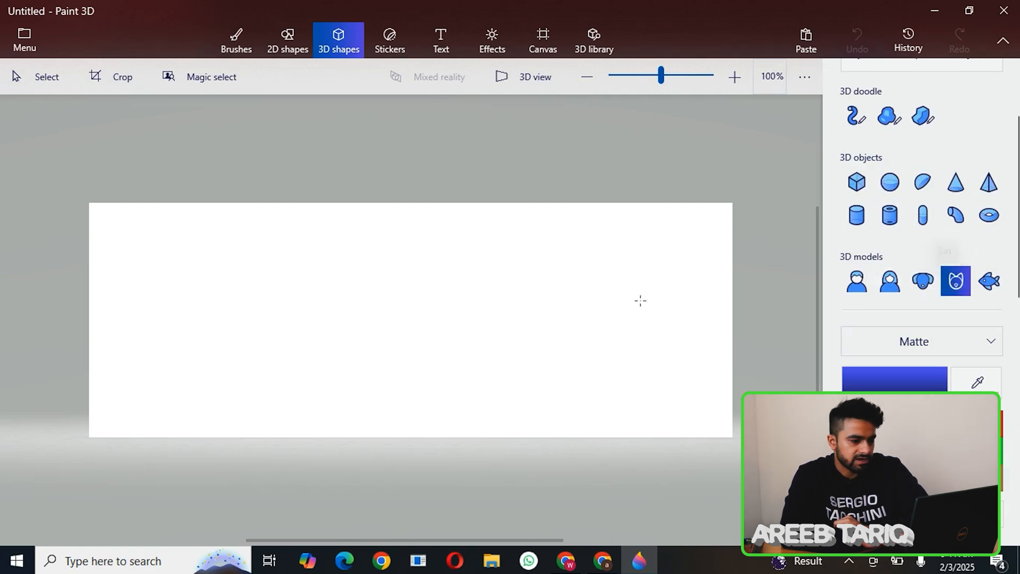
{"action": "left_click", "coordinate": [388, 278]}
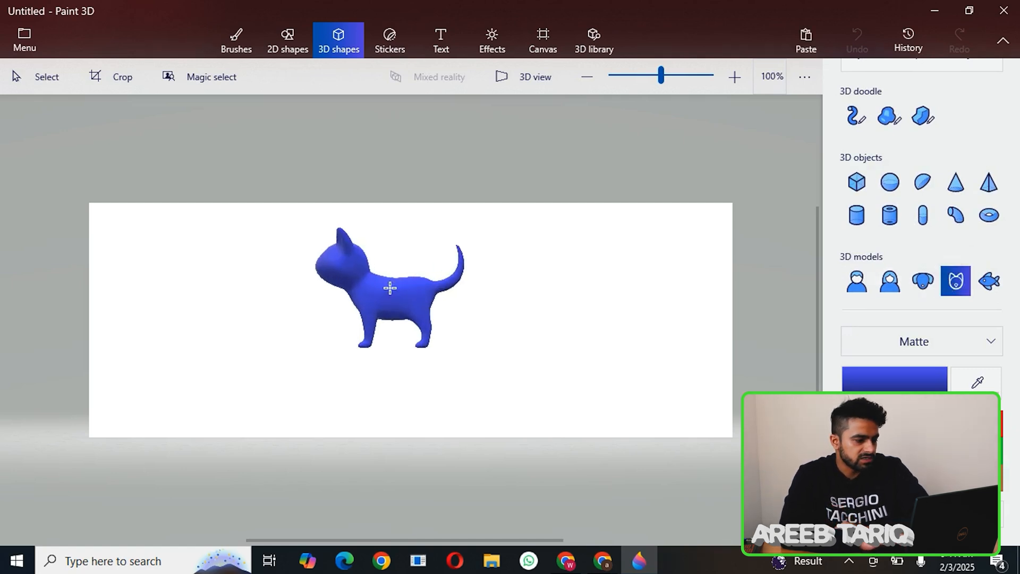
{"action": "left_click_drag", "start_coordinate": [394, 379], "coordinate": [602, 425]}
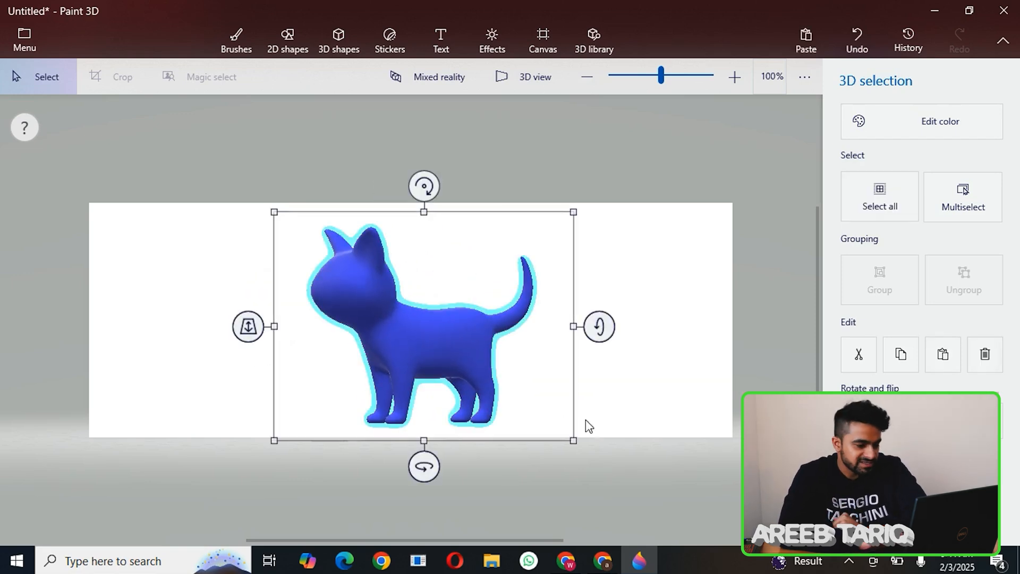
{"action": "left_click_drag", "start_coordinate": [424, 467], "coordinate": [473, 446]}
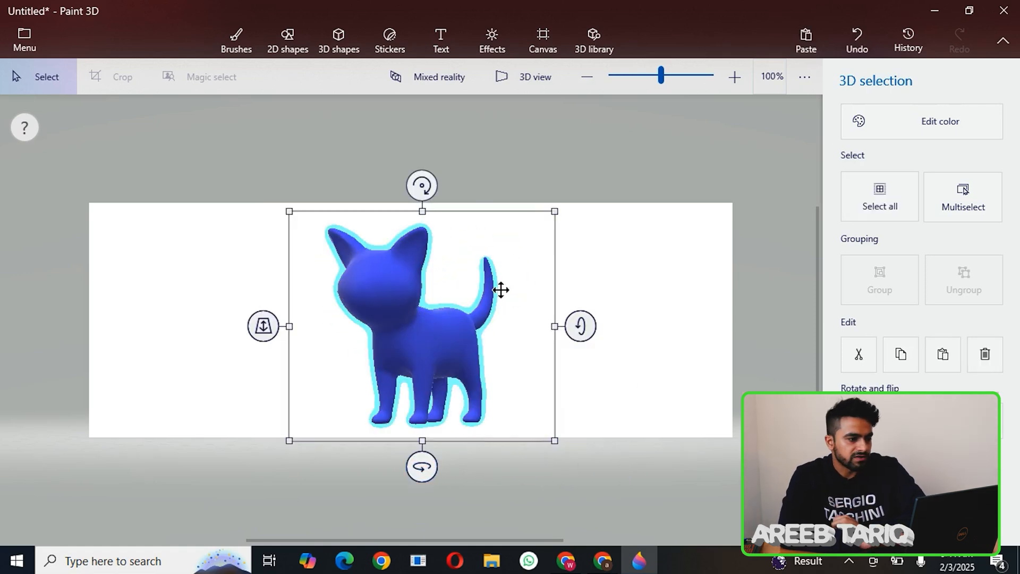
Add a 3D doughnut over the cat's head and body and colour it lime
{"action": "left_click", "coordinate": [347, 46]}
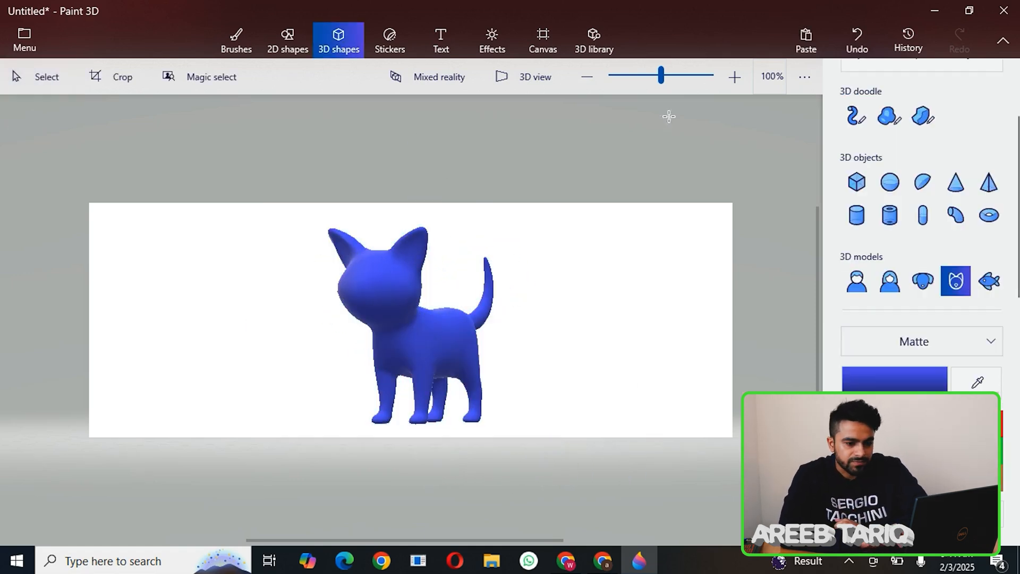
{"action": "left_click", "coordinate": [988, 218]}
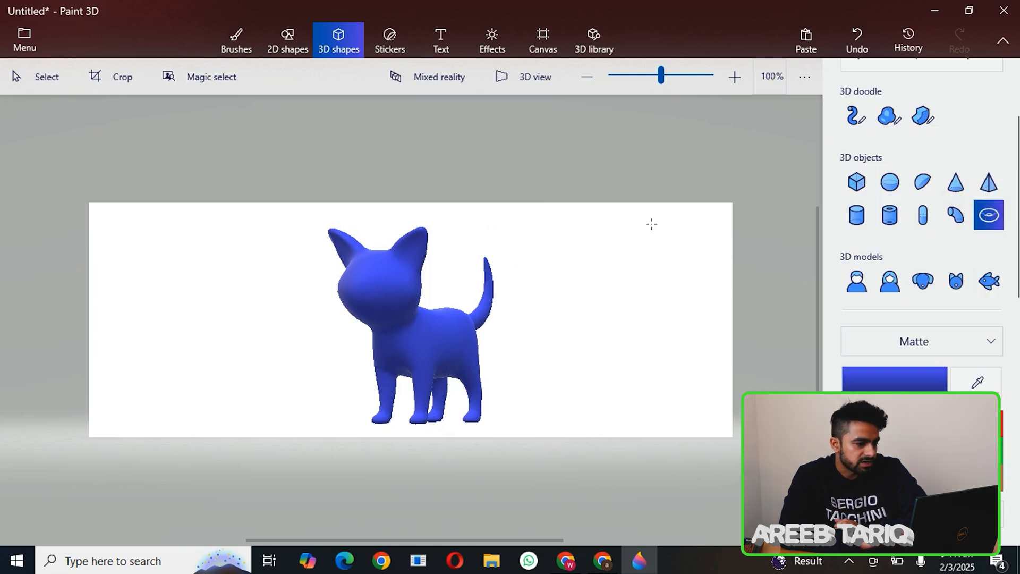
{"action": "left_click_drag", "start_coordinate": [355, 230], "coordinate": [515, 364]}
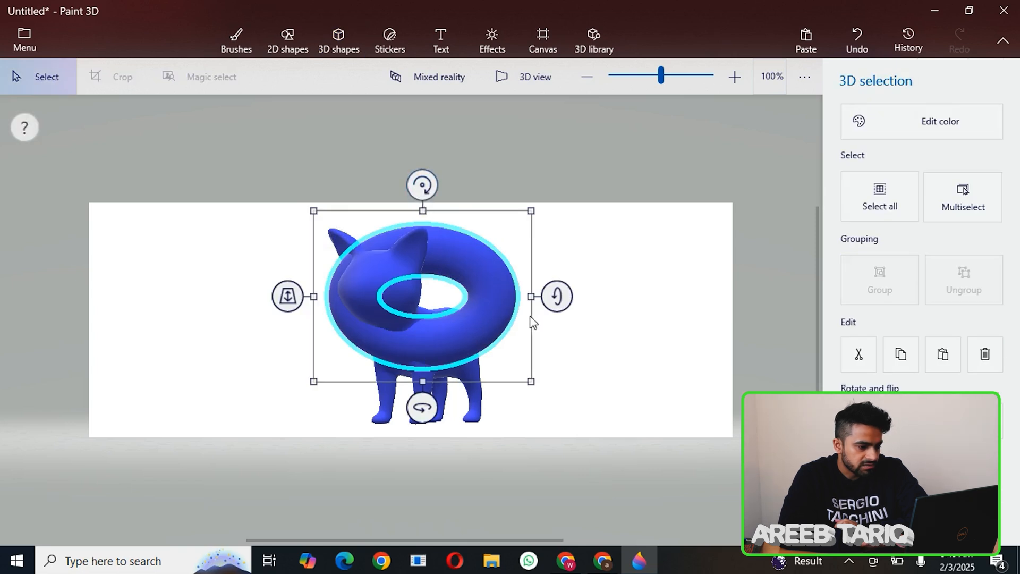
{"action": "left_click", "coordinate": [911, 134]}
{"action": "left_click", "coordinate": [776, 250]}
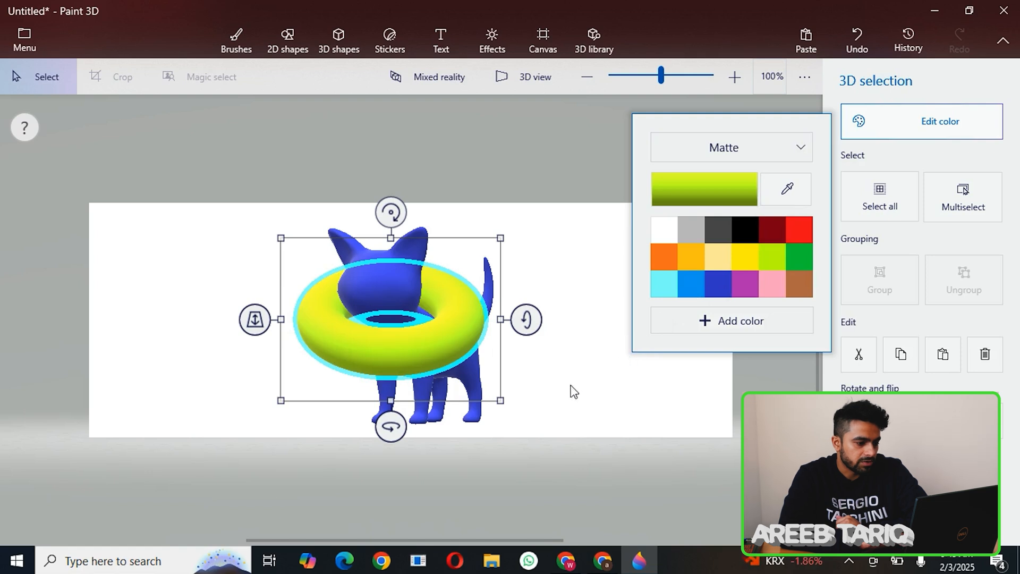
Adjust the lime doughnut's depth so that it sits around the cat's neck, and deselect it
{"action": "mouse_move", "coordinate": [255, 320]}
{"action": "left_mouse_down"}
{"action": "mouse_move", "coordinate": [278, 280]}
{"action": "mouse_move", "coordinate": [283, 319]}
{"action": "mouse_move", "coordinate": [280, 160]}
{"action": "mouse_move", "coordinate": [266, 318]}
{"action": "mouse_move", "coordinate": [278, 301]}
{"action": "left_mouse_up"}
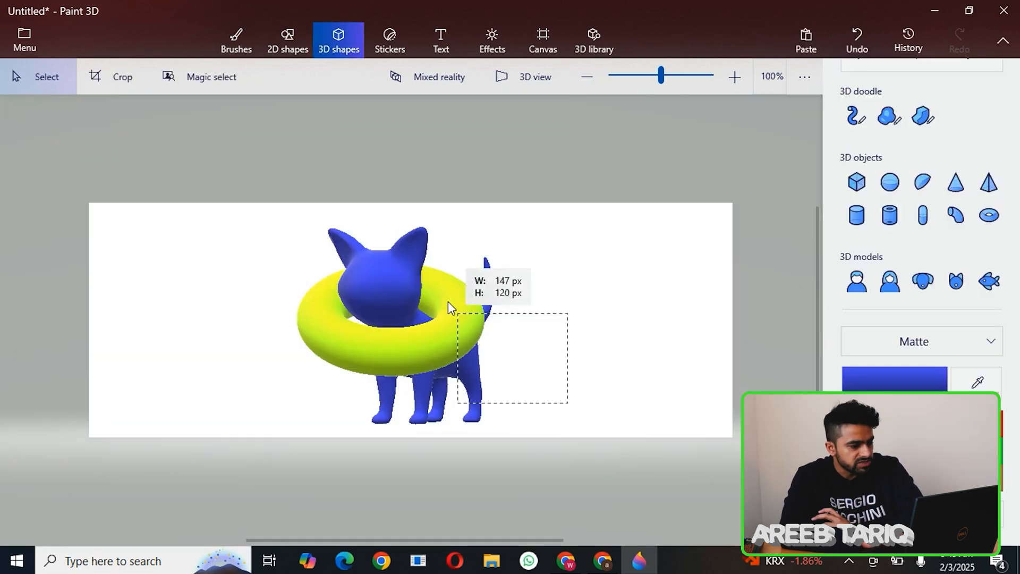
{"action": "left_click_drag", "start_coordinate": [448, 302], "coordinate": [437, 282]}
{"action": "left_click", "coordinate": [601, 288]}
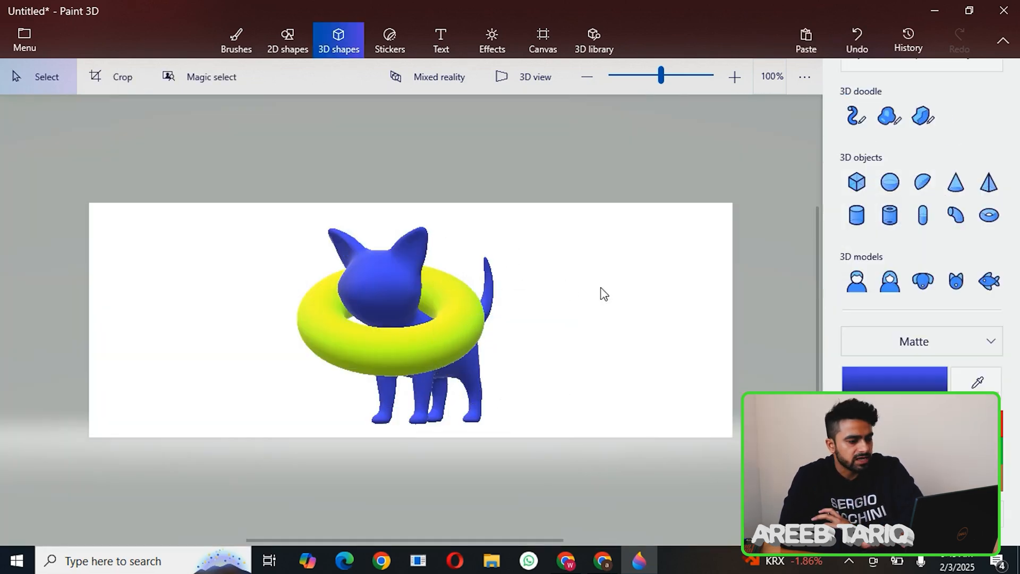
Recolour the cat model black with the matte finish and deselect it
{"action": "left_click", "coordinate": [410, 274]}
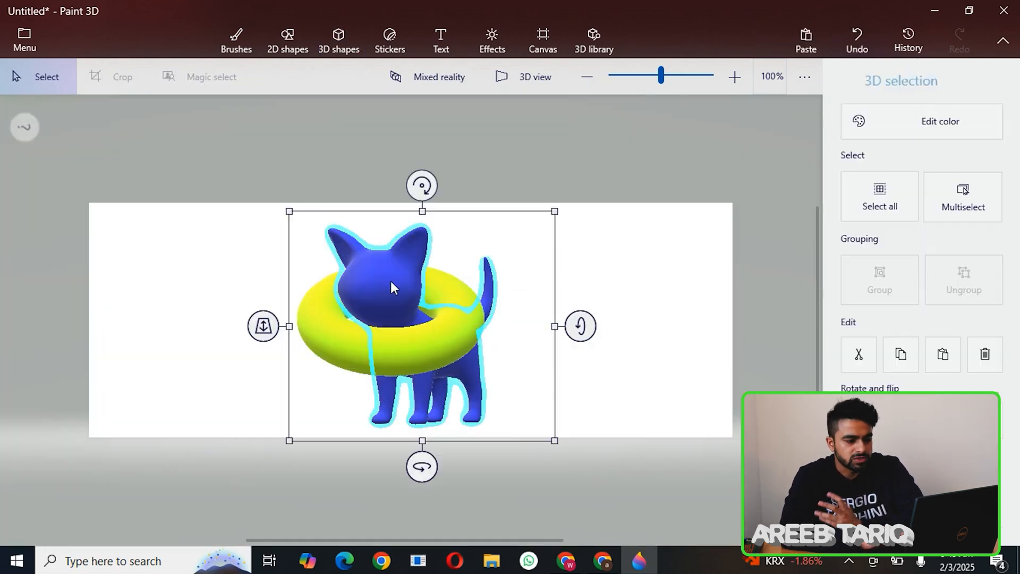
{"action": "left_click", "coordinate": [901, 136]}
{"action": "left_click", "coordinate": [774, 256]}
{"action": "left_click", "coordinate": [744, 232]}
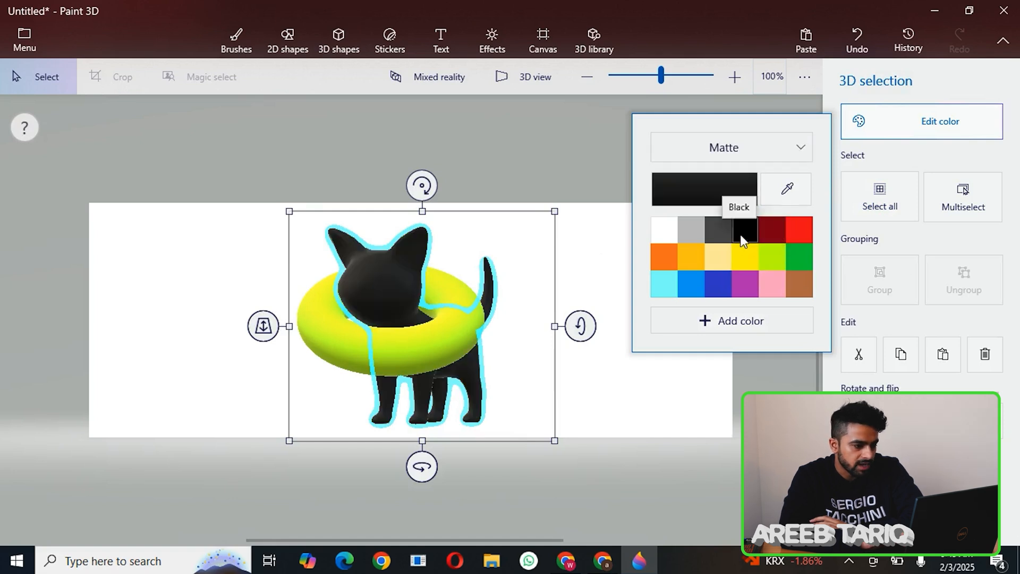
{"action": "left_click", "coordinate": [606, 391]}
{"action": "left_click", "coordinate": [606, 392]}
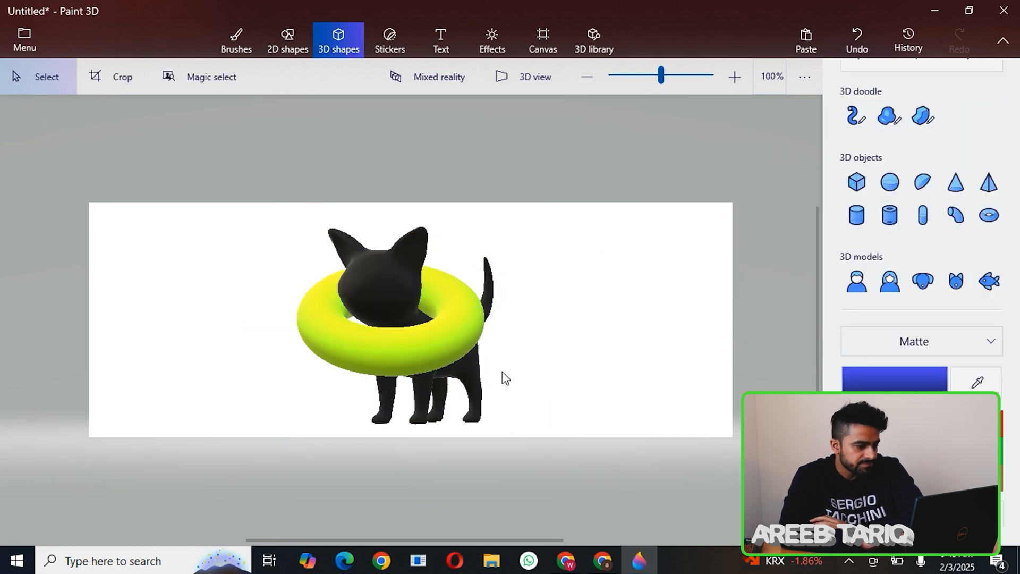
Move the lime doughnut off the cat and delete it
{"action": "left_click", "coordinate": [442, 351]}
{"action": "left_click_drag", "start_coordinate": [442, 351], "coordinate": [571, 335]}
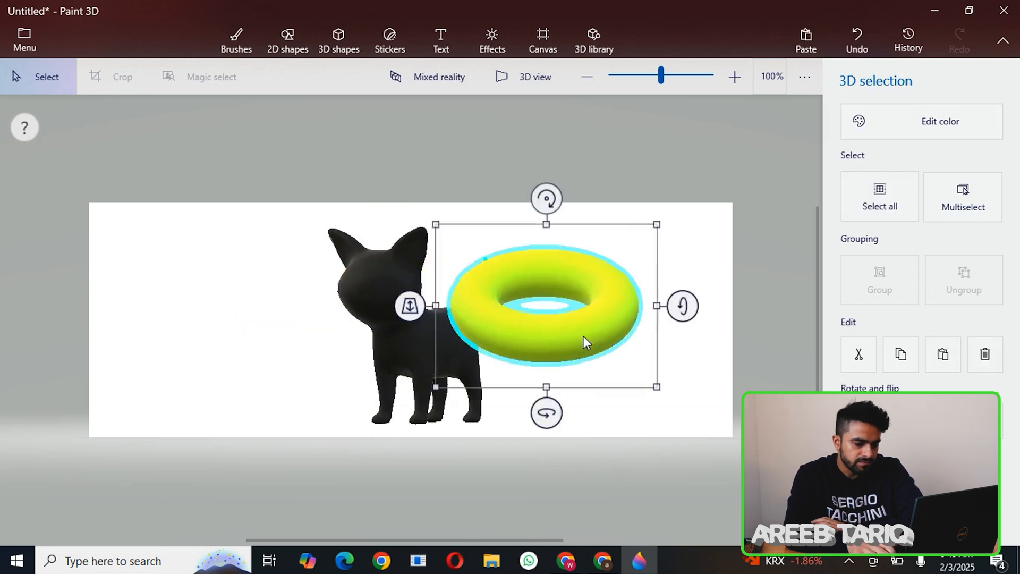
{"action": "key", "text": "Delete"}
Wrap the Spiral sticker around the black cat's head, centred on its snout, and apply it
{"action": "left_click", "coordinate": [447, 344]}
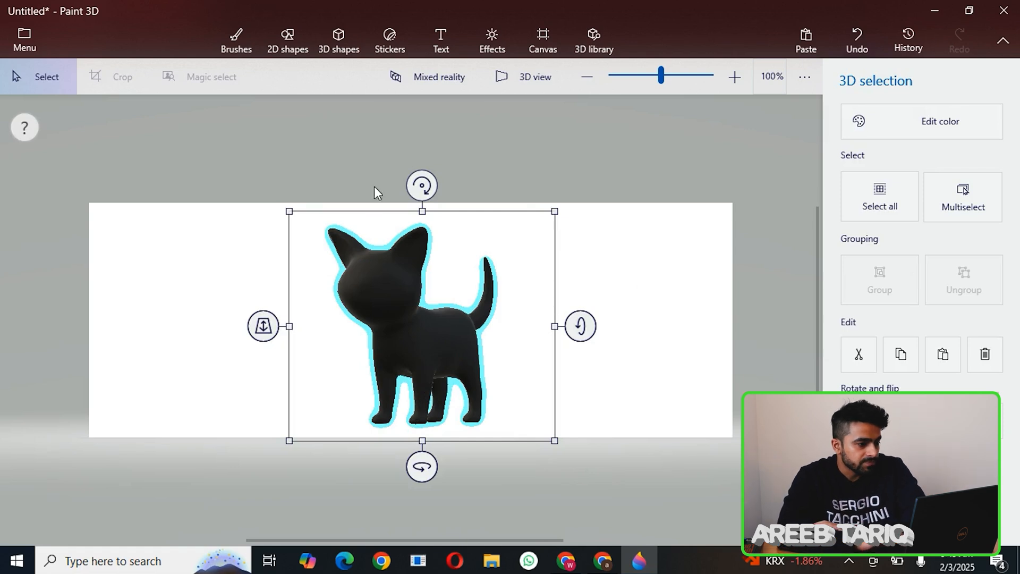
{"action": "left_click", "coordinate": [389, 49]}
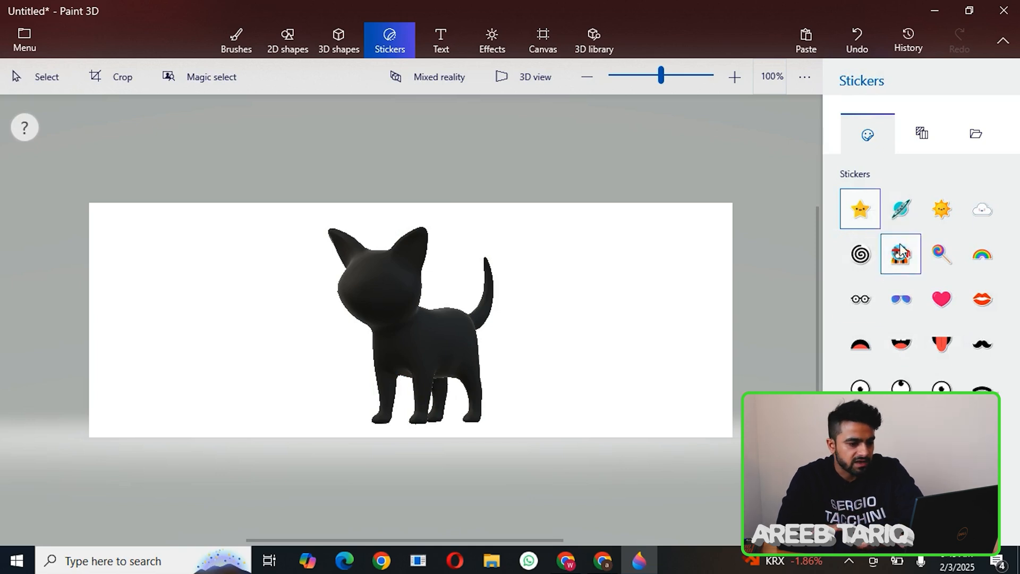
{"action": "left_click", "coordinate": [867, 255]}
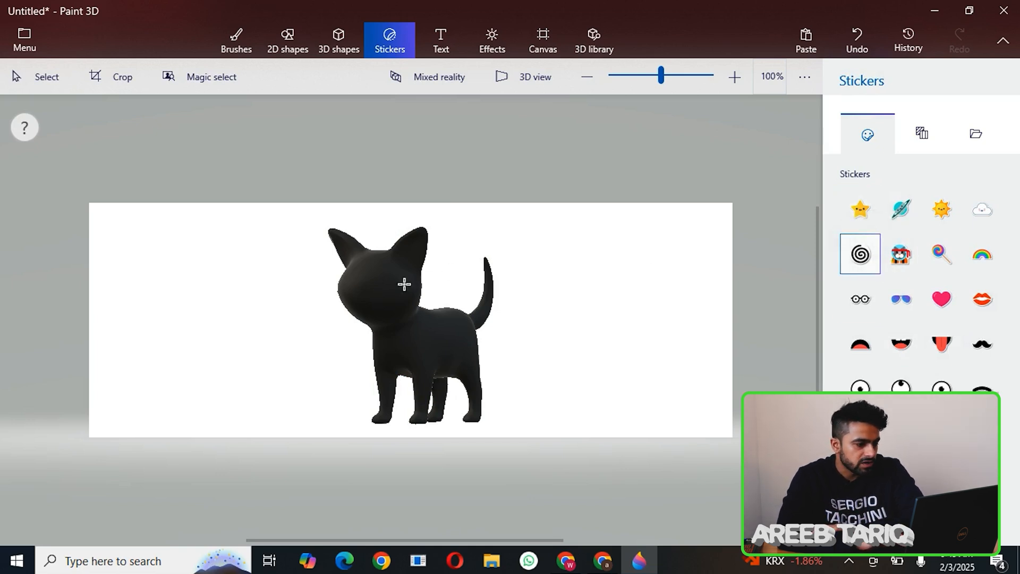
{"action": "left_click", "coordinate": [404, 284]}
{"action": "left_click_drag", "start_coordinate": [395, 299], "coordinate": [360, 295]}
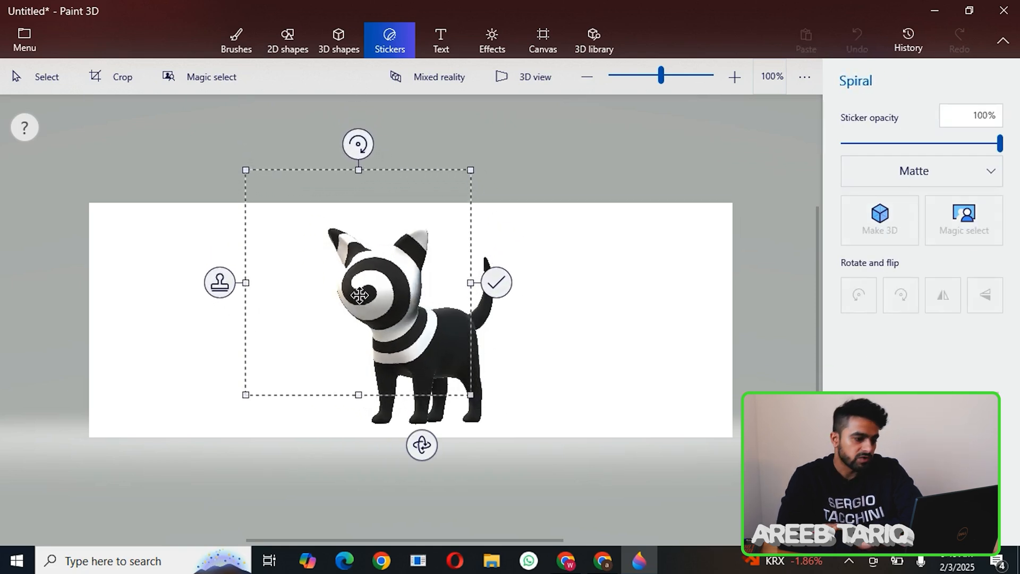
{"action": "left_click", "coordinate": [536, 324]}
{"action": "left_click", "coordinate": [367, 296]}
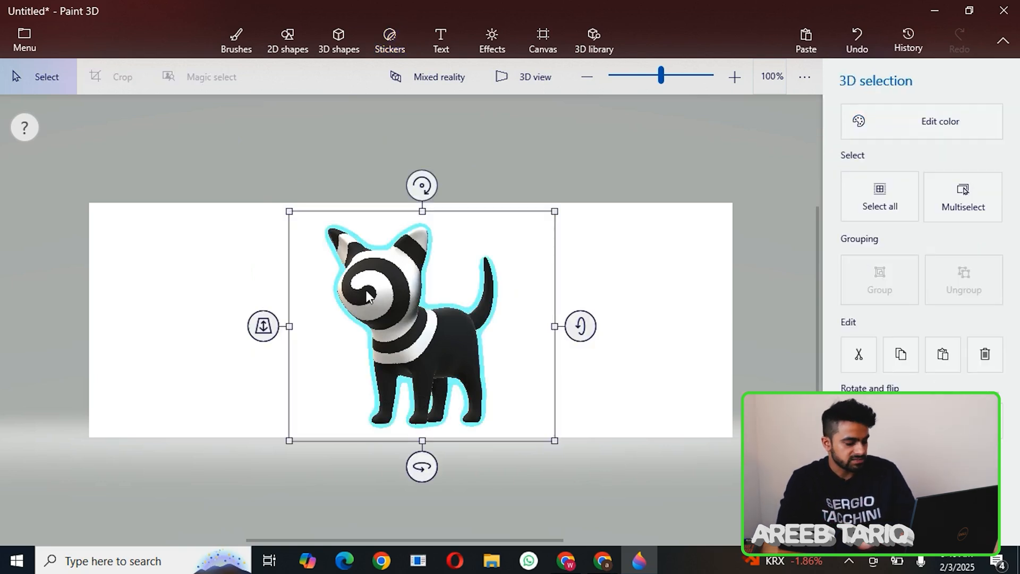
Undo the applied Spiral sticker and place a new Spiral sticker over the cat's head
{"action": "key", "text": "ctrl+z"}
{"action": "left_click", "coordinate": [860, 254]}
{"action": "left_click", "coordinate": [396, 273]}
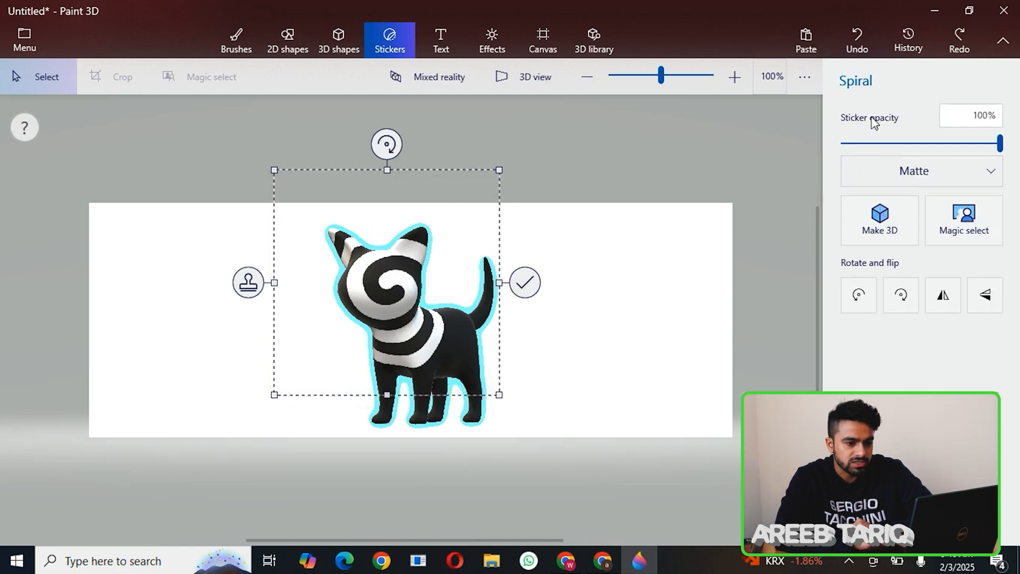
Give the Spiral sticker the Polished metal finish at 100% opacity and apply it centred on the cat's snout
{"action": "mouse_move", "coordinate": [1001, 147]}
{"action": "left_mouse_down"}
{"action": "mouse_move", "coordinate": [896, 154]}
{"action": "mouse_move", "coordinate": [997, 143]}
{"action": "left_mouse_up"}
{"action": "left_click", "coordinate": [929, 175]}
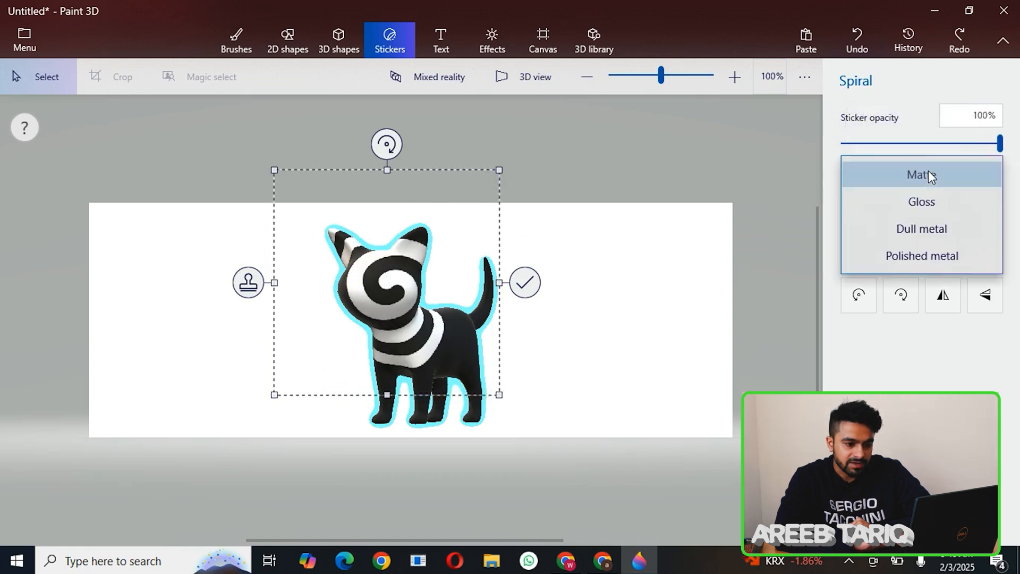
{"action": "left_click", "coordinate": [924, 204]}
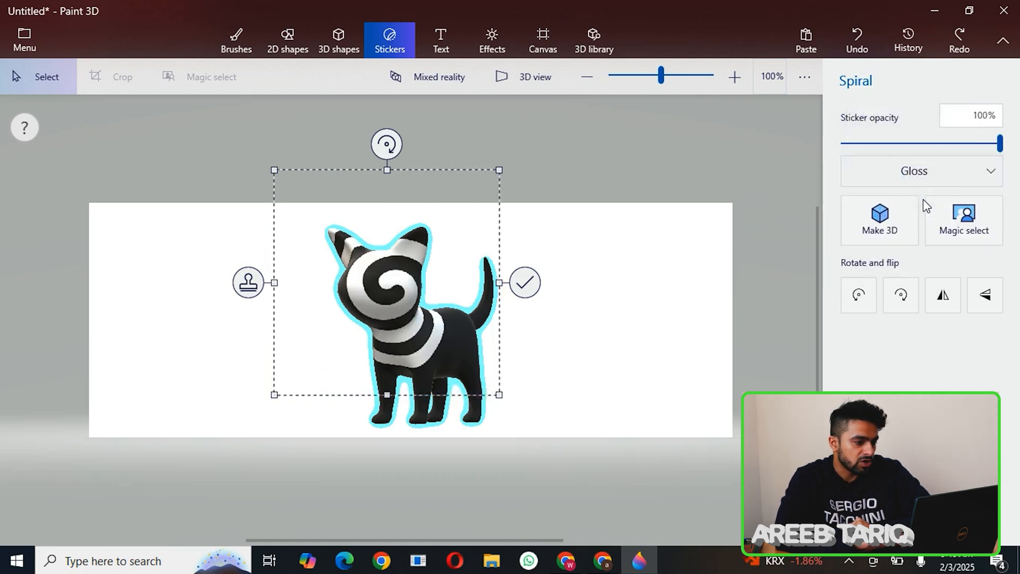
{"action": "left_click", "coordinate": [908, 177]}
{"action": "left_click", "coordinate": [911, 207]}
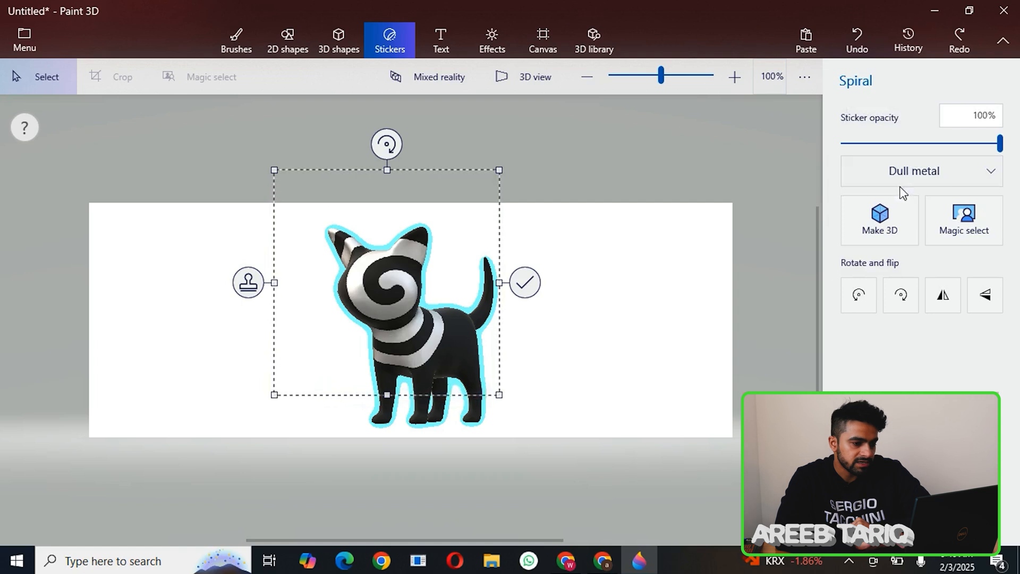
{"action": "left_click", "coordinate": [900, 171]}
{"action": "left_click", "coordinate": [902, 212]}
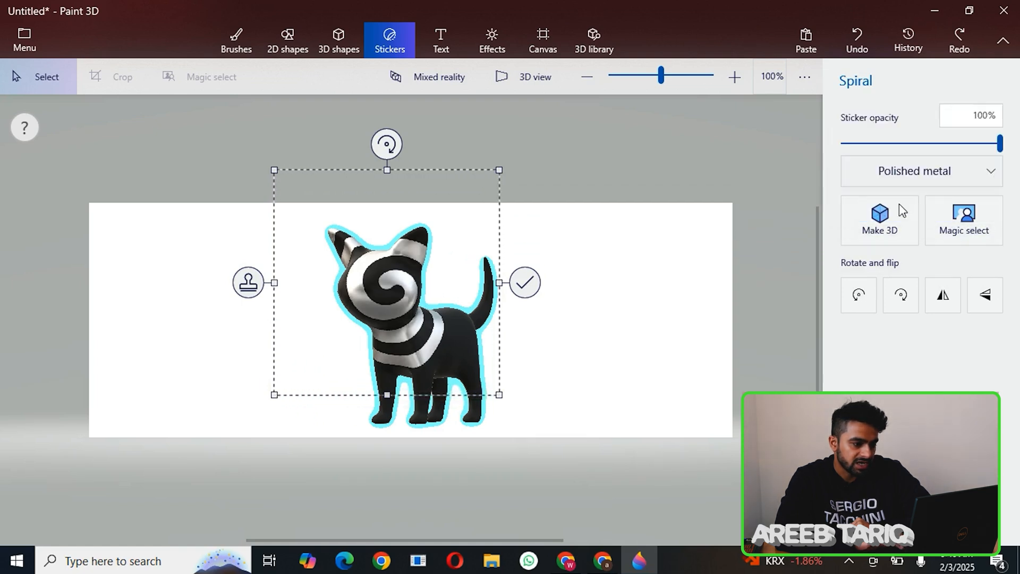
{"action": "left_click_drag", "start_coordinate": [439, 296], "coordinate": [410, 293]}
{"action": "left_click", "coordinate": [801, 313]}
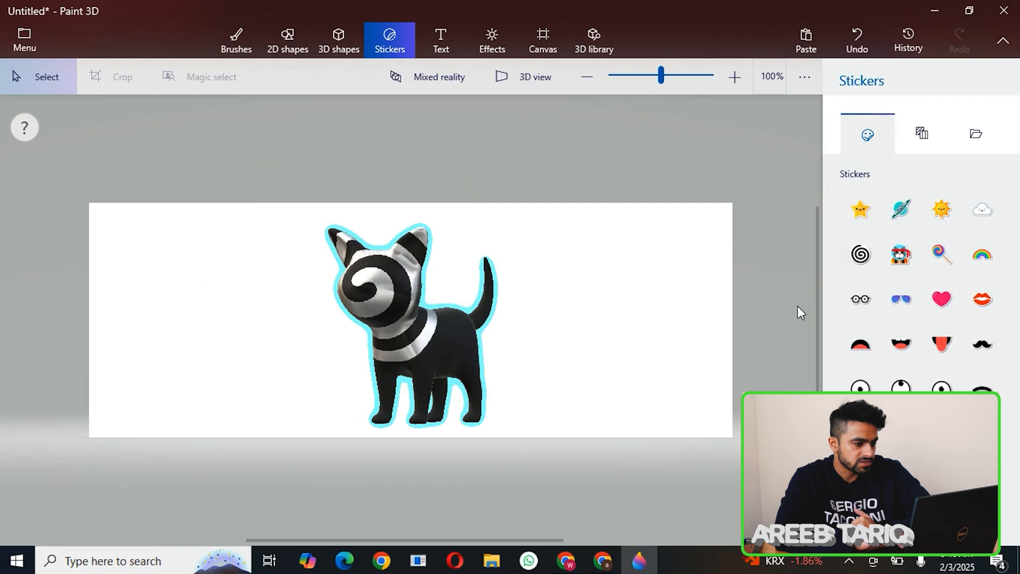
Turn the cat around and place a Star sticker shrunk to fit on the back of its head
{"action": "left_click", "coordinate": [443, 399]}
{"action": "left_click_drag", "start_coordinate": [422, 465], "coordinate": [268, 449]}
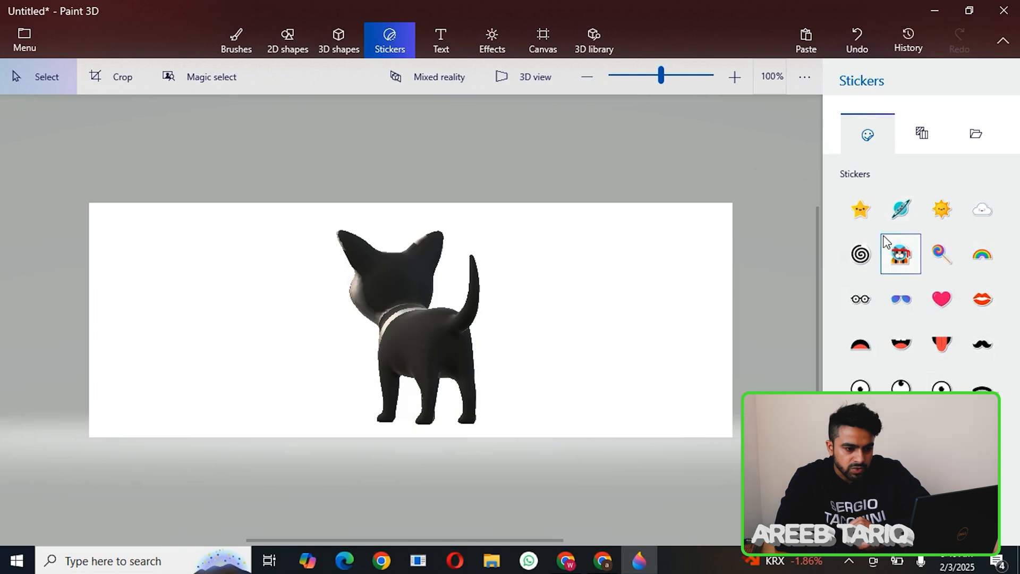
{"action": "left_click", "coordinate": [868, 215]}
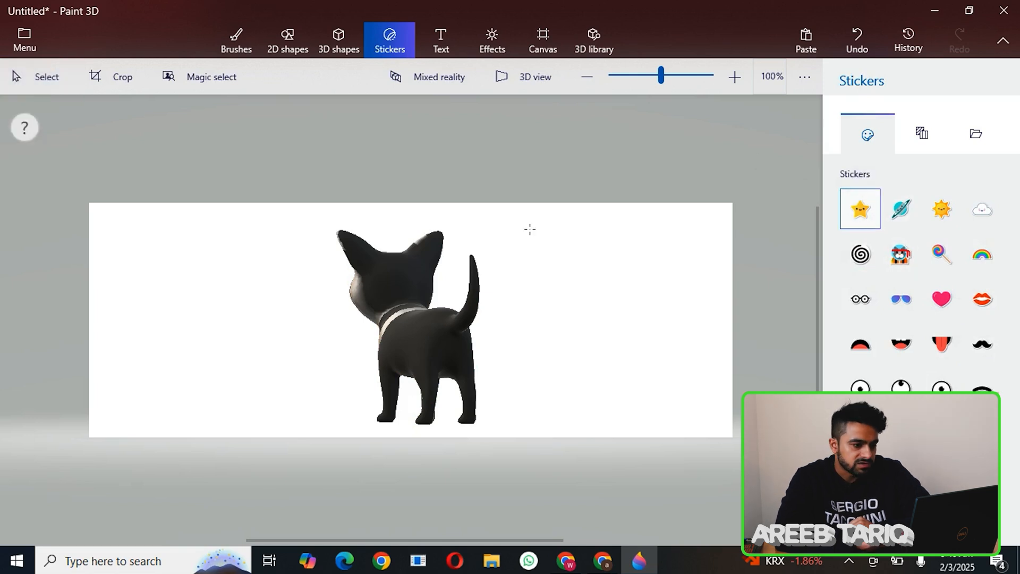
{"action": "left_click", "coordinate": [401, 281]}
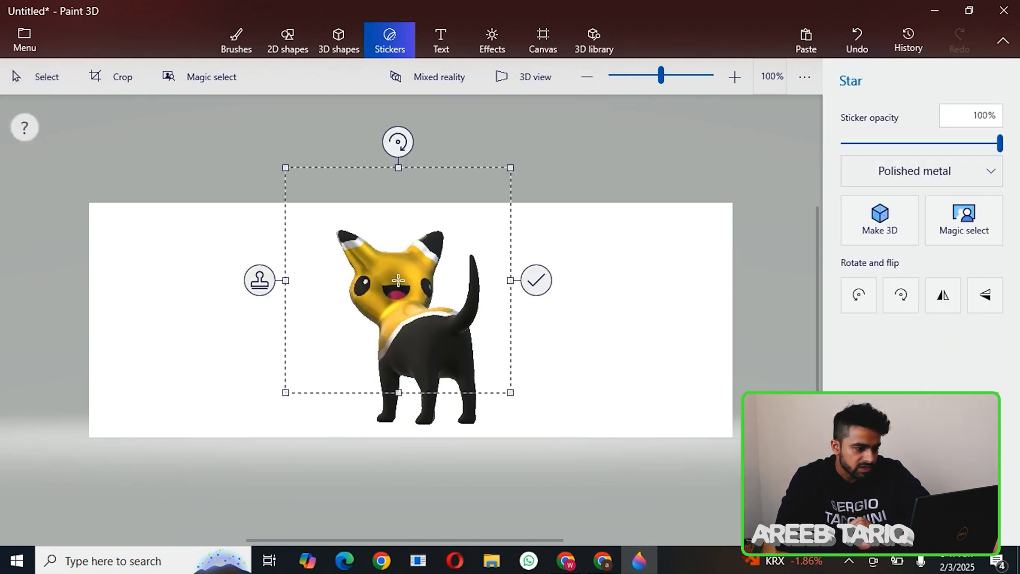
{"action": "left_click_drag", "start_coordinate": [510, 391], "coordinate": [476, 357]}
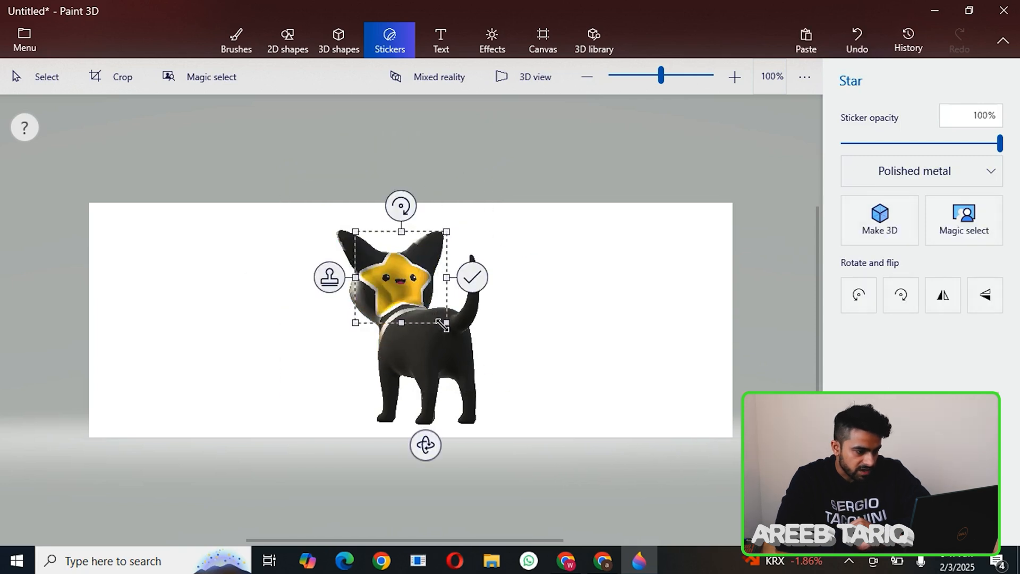
{"action": "left_click_drag", "start_coordinate": [442, 325], "coordinate": [423, 288]}
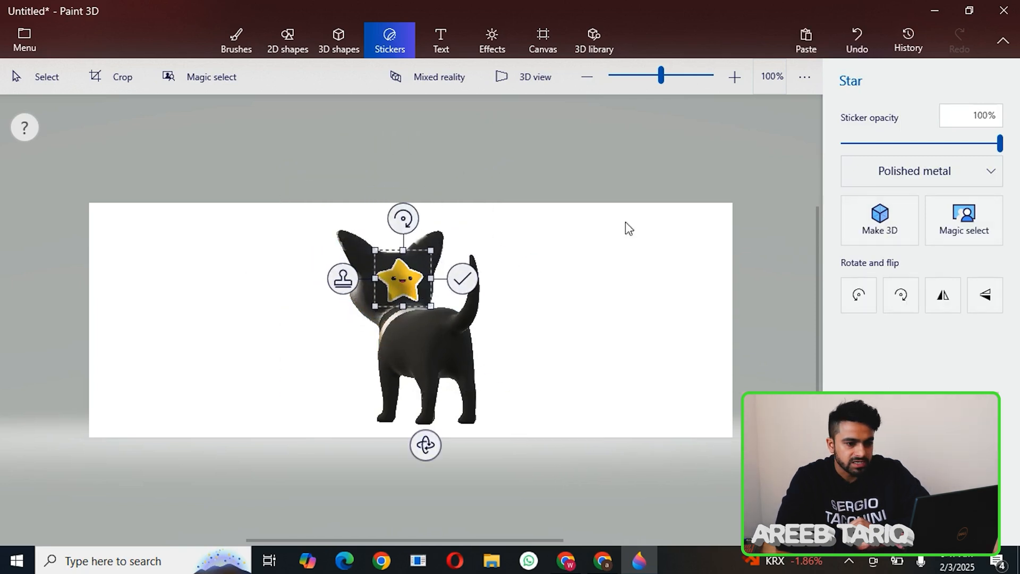
Try the Dull metal finish on the Star sticker, return it to Polished metal and apply it
{"action": "left_click", "coordinate": [906, 183]}
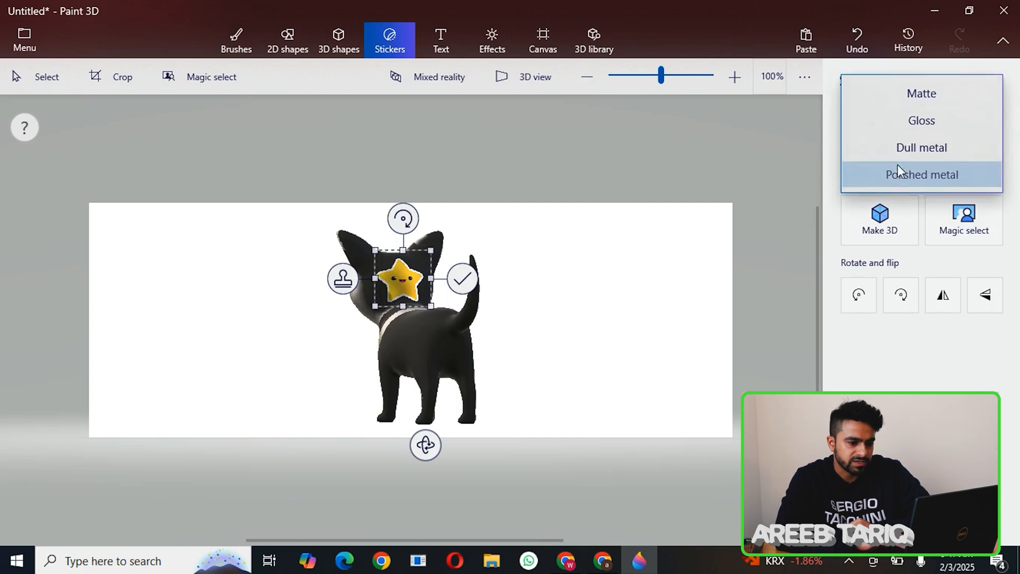
{"action": "left_click", "coordinate": [900, 156]}
{"action": "left_click", "coordinate": [900, 175]}
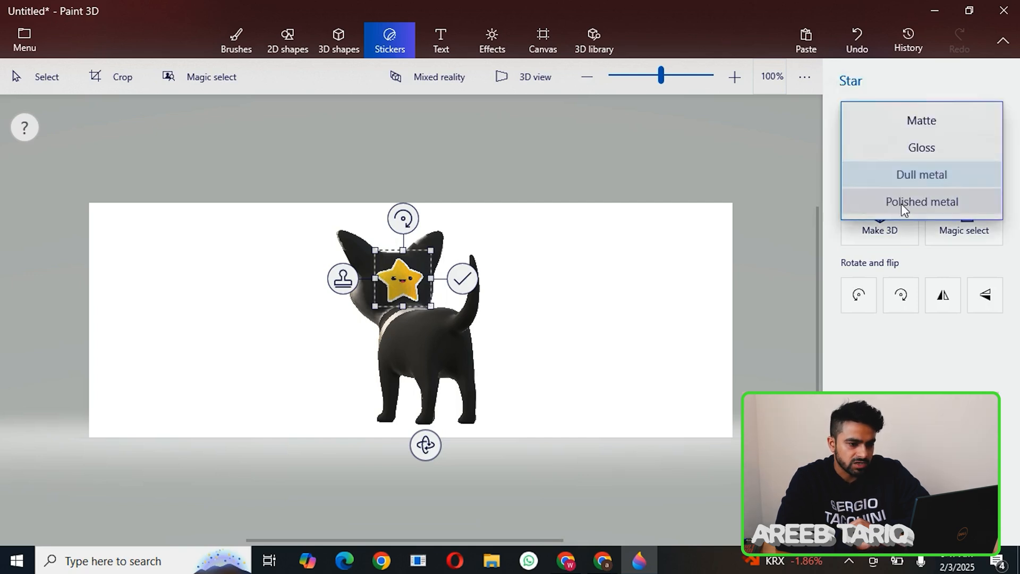
{"action": "left_click", "coordinate": [901, 203]}
{"action": "left_click", "coordinate": [718, 272]}
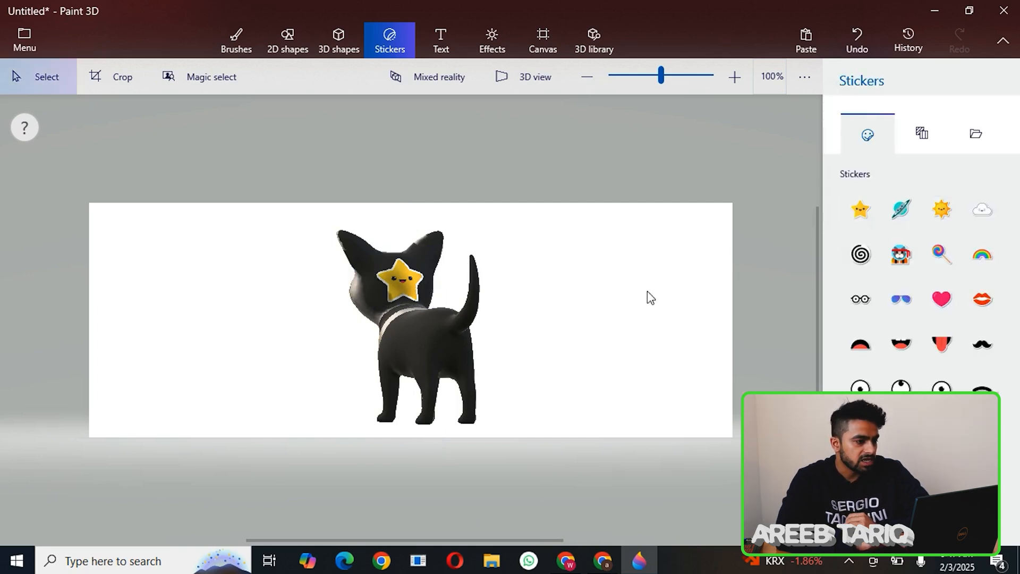
Resize the canvas to 856 × 392 px and hide it
{"action": "left_click", "coordinate": [543, 40]}
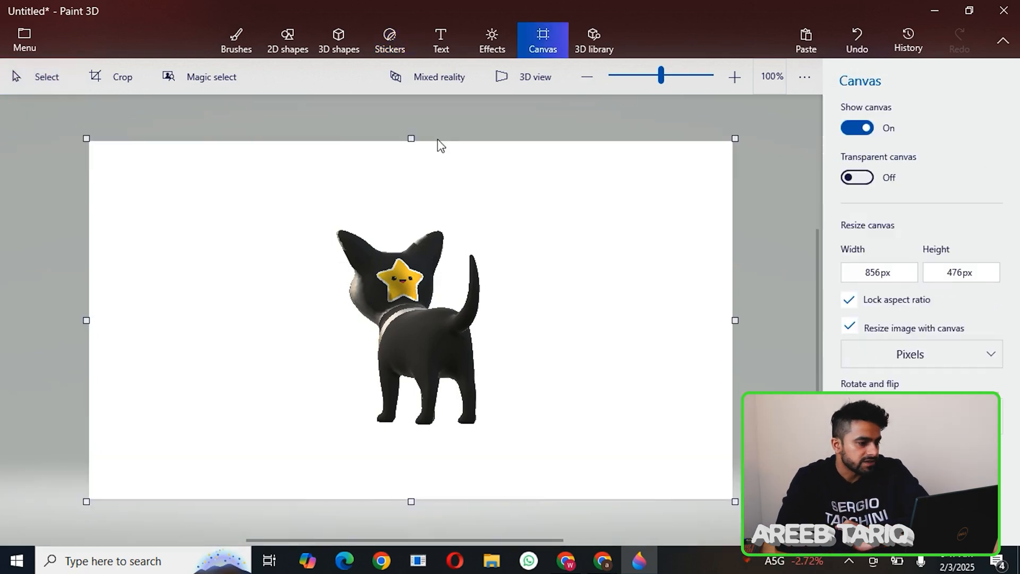
{"action": "left_click_drag", "start_coordinate": [414, 141], "coordinate": [422, 179]}
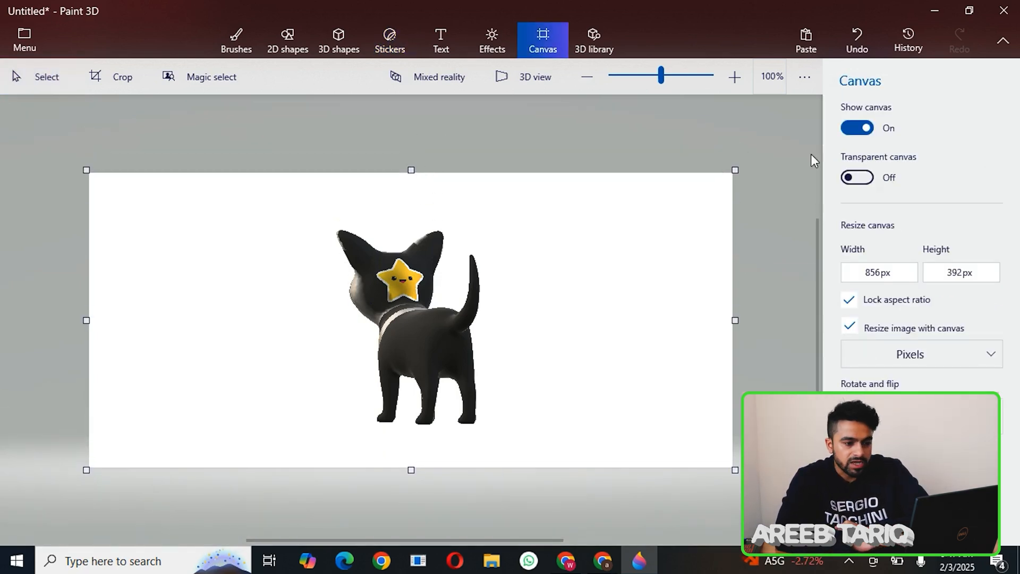
{"action": "left_click", "coordinate": [857, 128]}
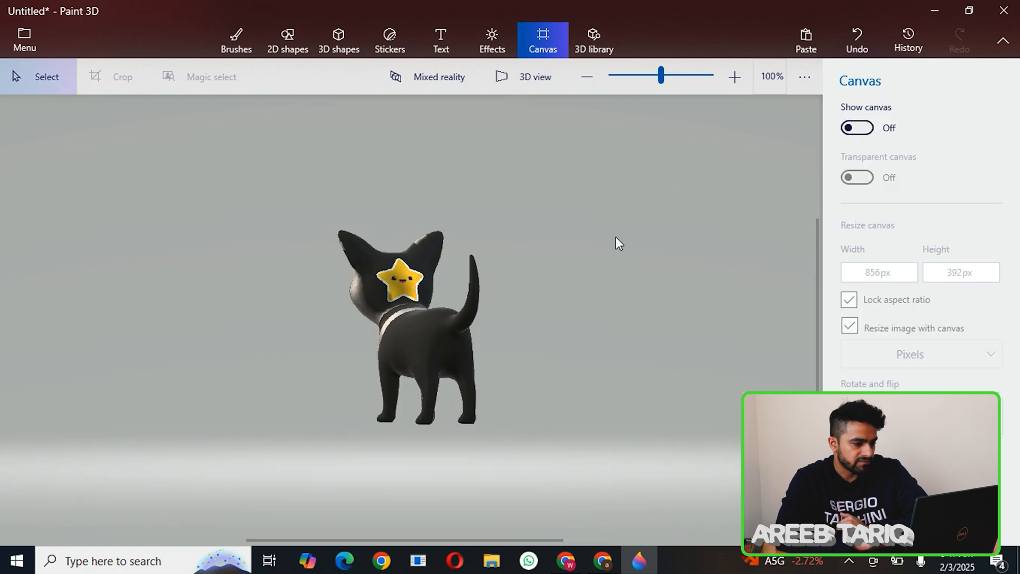
Rotate the cat about its vertical axis so that its spiral face turns to the front, and deselect it
{"action": "left_click", "coordinate": [429, 314]}
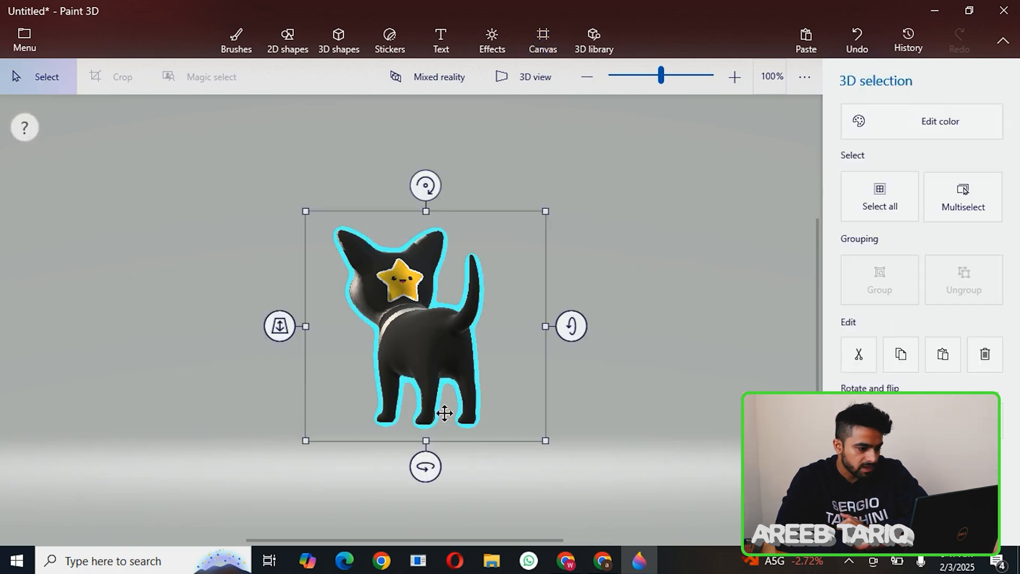
{"action": "left_click_drag", "start_coordinate": [431, 461], "coordinate": [645, 460]}
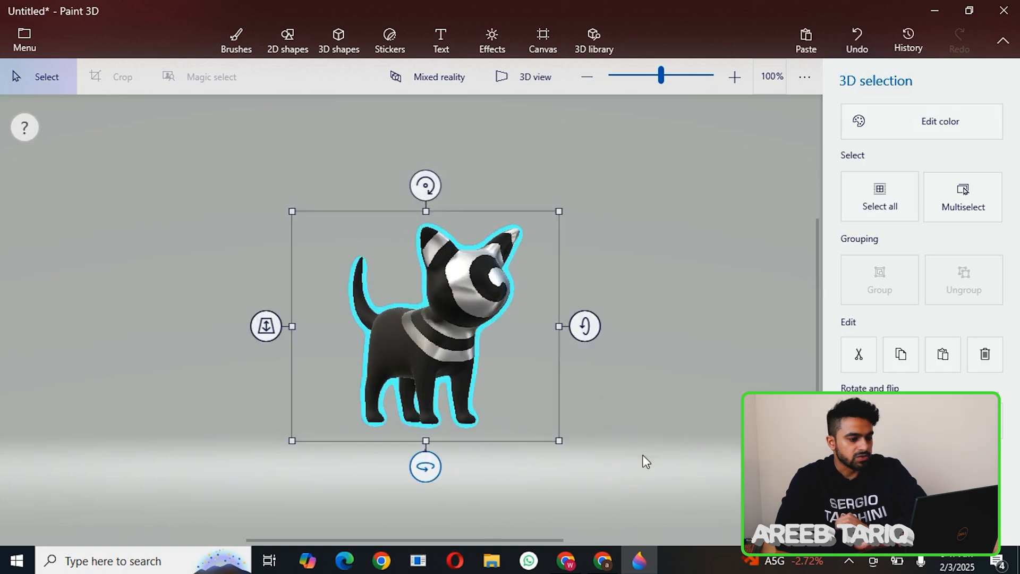
{"action": "left_click", "coordinate": [643, 355]}
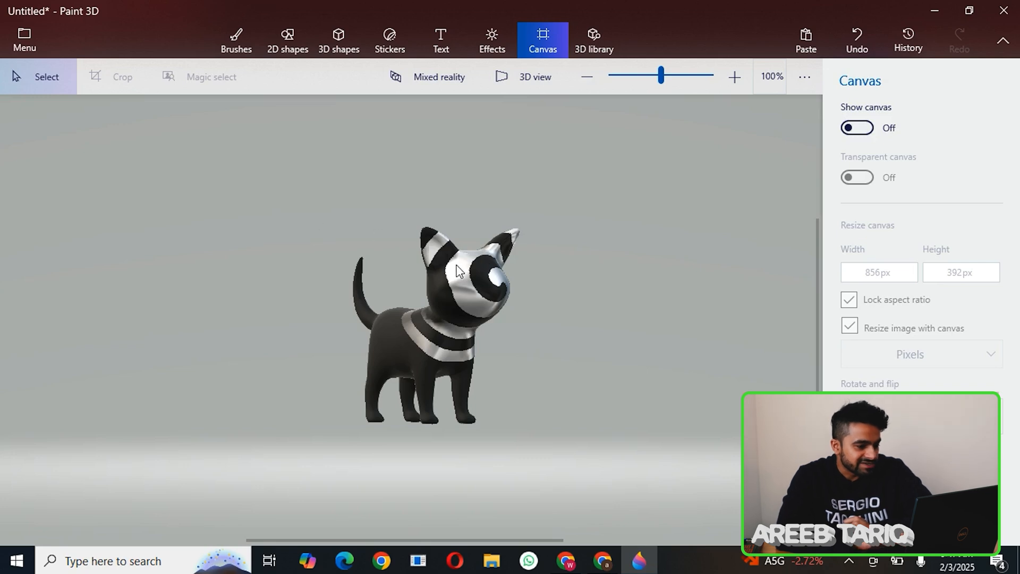
{"action": "left_click", "coordinate": [454, 311]}
{"action": "left_click", "coordinate": [633, 356]}
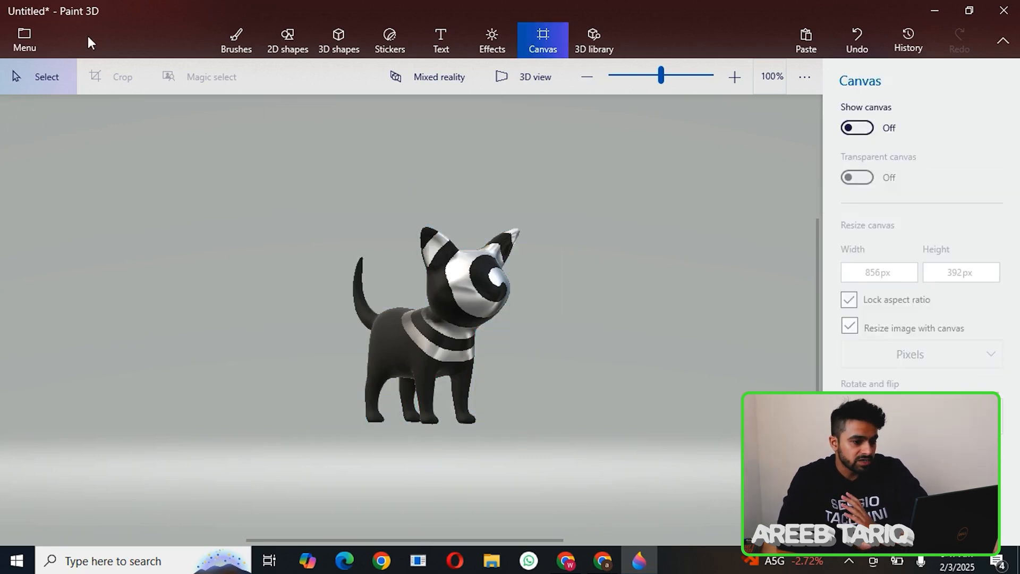
Open the video export settings, review the available file types and keep MP4 (video)
{"action": "left_click", "coordinate": [22, 42]}
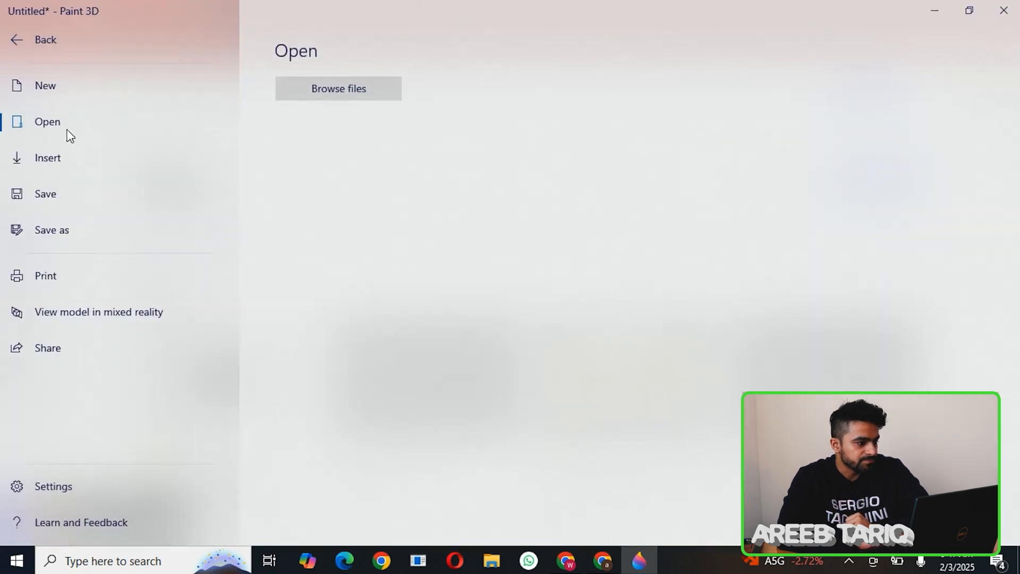
{"action": "left_click", "coordinate": [63, 194]}
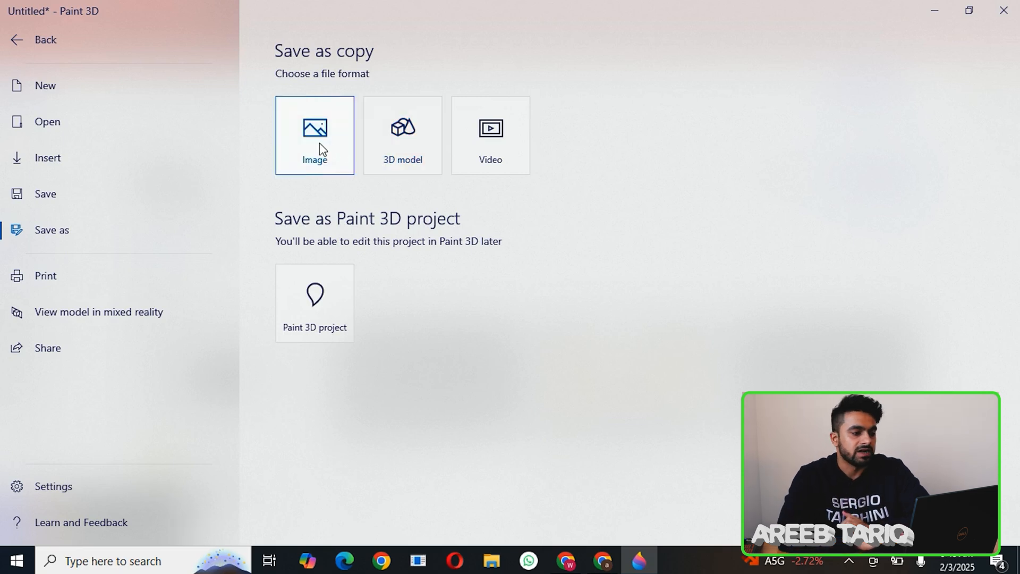
{"action": "left_click", "coordinate": [487, 139]}
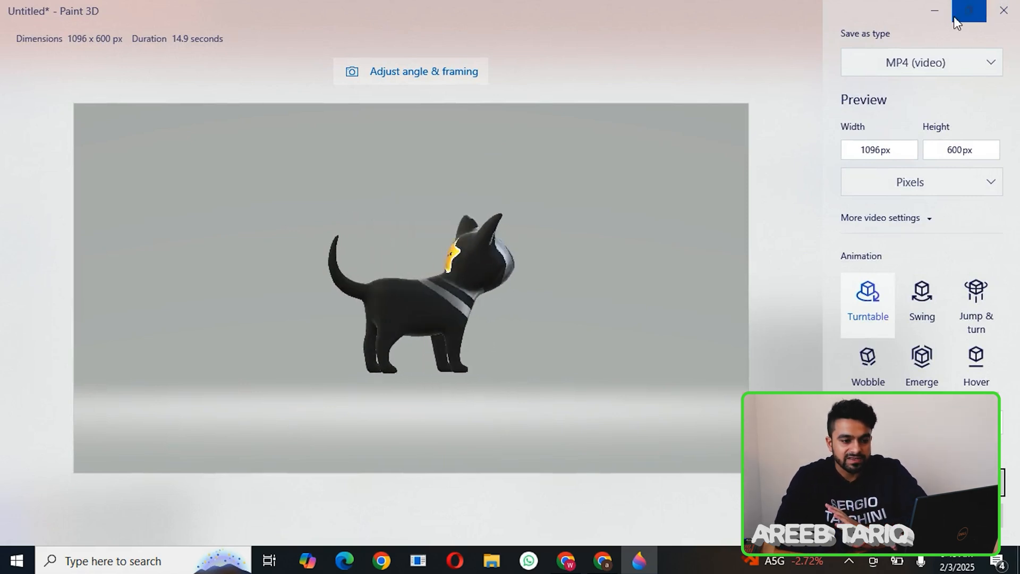
{"action": "left_click", "coordinate": [912, 60]}
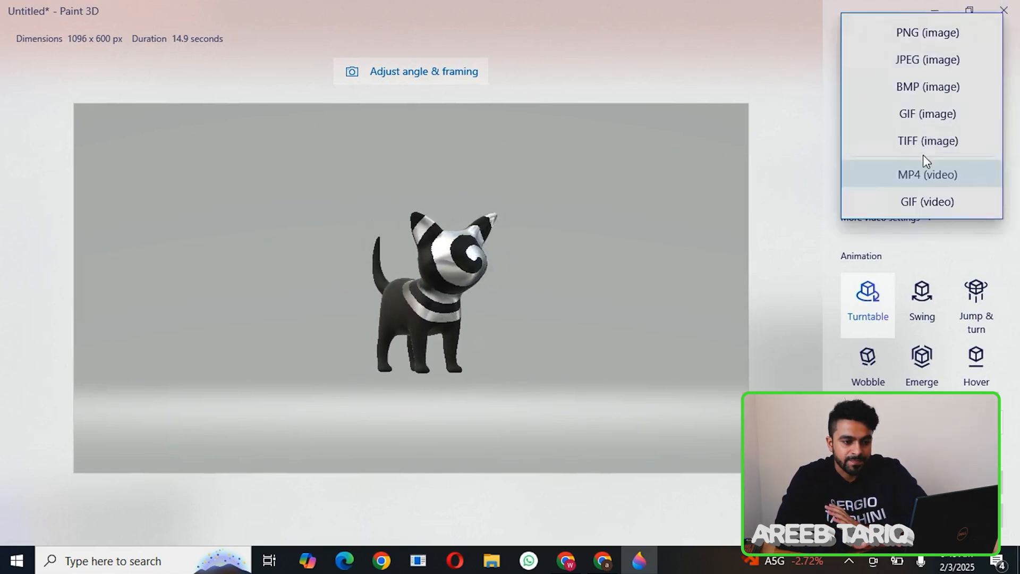
{"action": "left_click", "coordinate": [924, 175]}
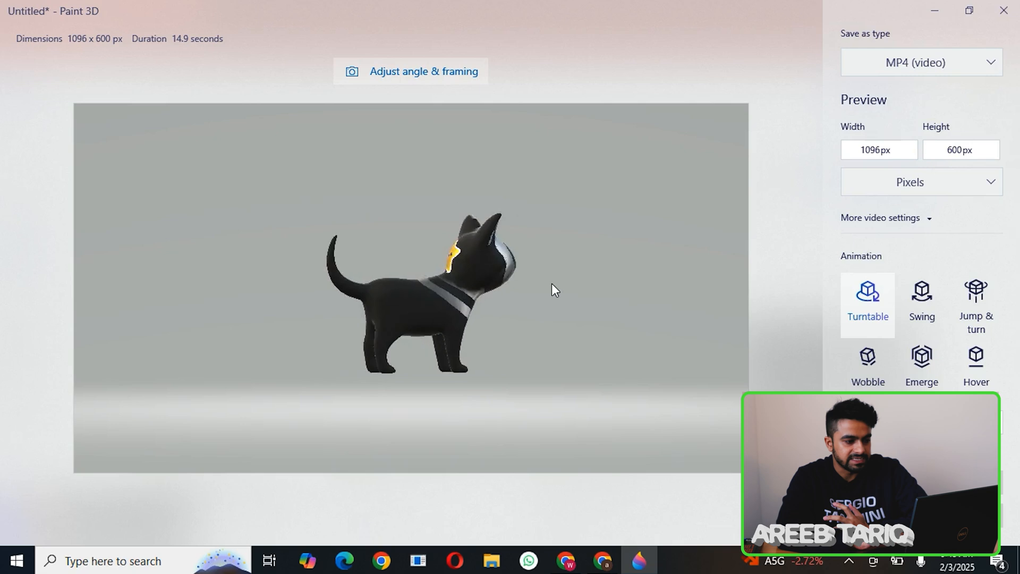
Preview the Swing, Jump & turn, Emerge, Hover and Turntable animations and leave the export without saving
{"action": "left_click", "coordinate": [916, 302]}
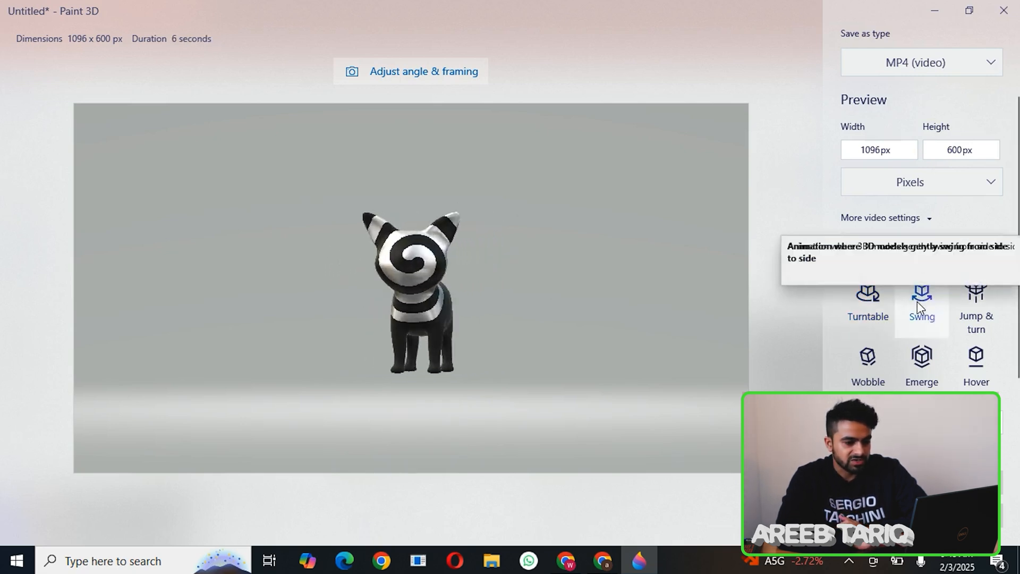
{"action": "left_click", "coordinate": [961, 312]}
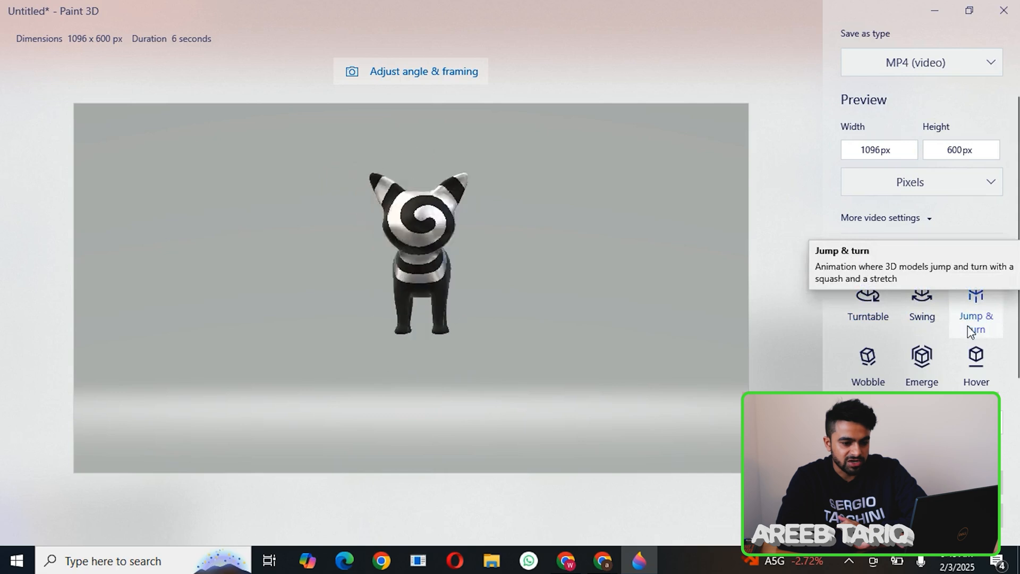
{"action": "left_click", "coordinate": [920, 376]}
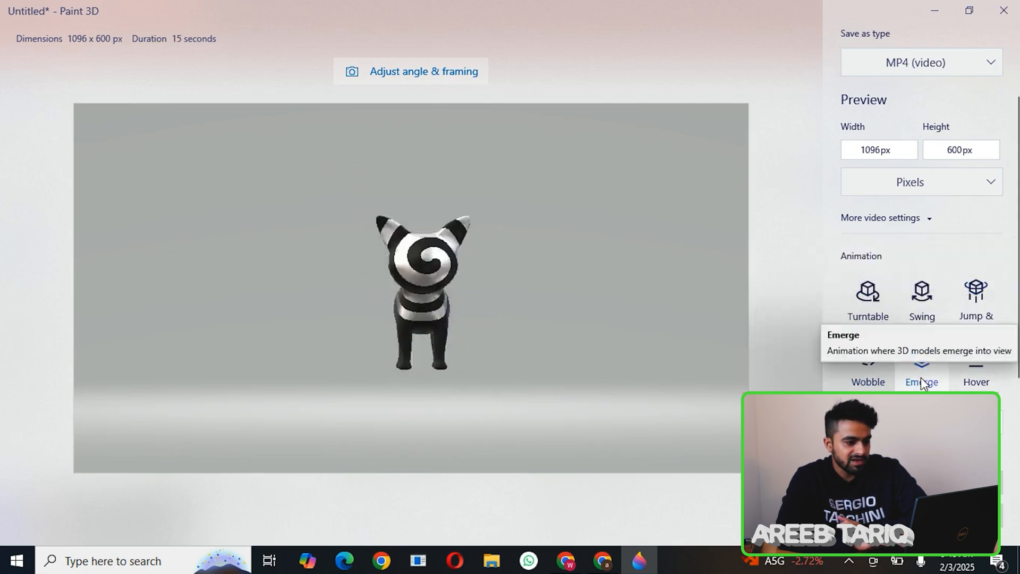
{"action": "left_click", "coordinate": [970, 378]}
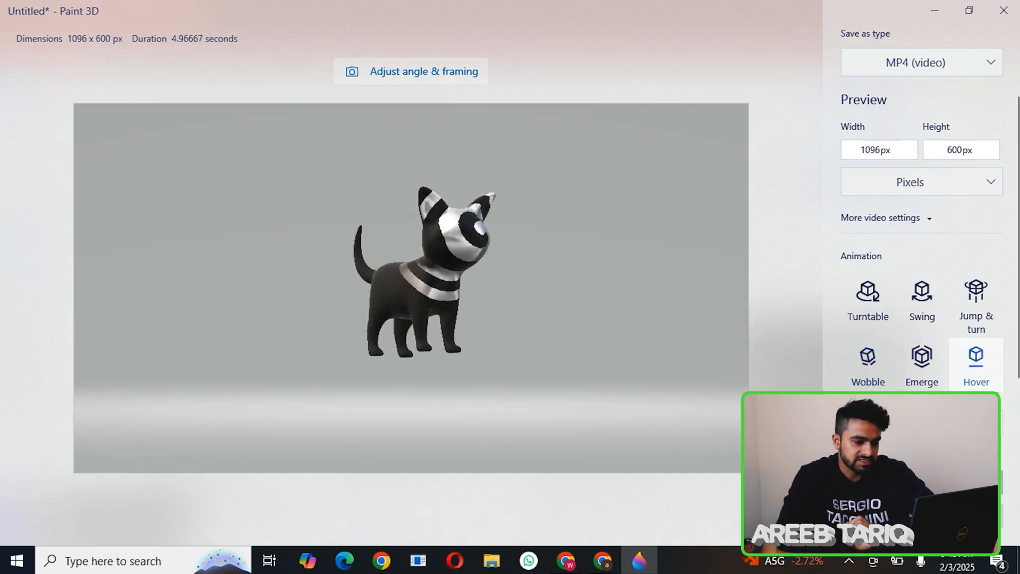
{"action": "left_click", "coordinate": [872, 317]}
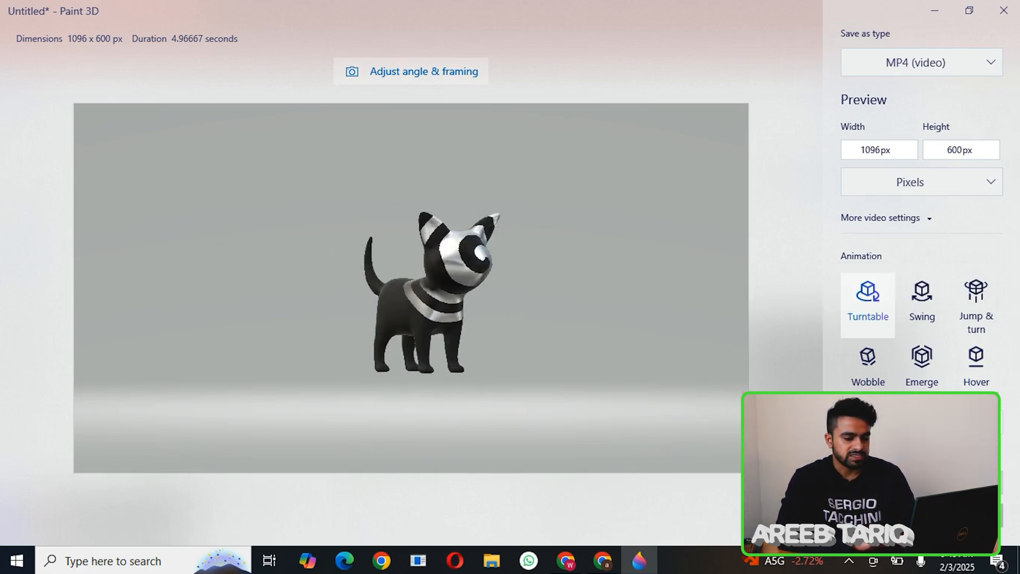
{"action": "key", "text": "Escape"}
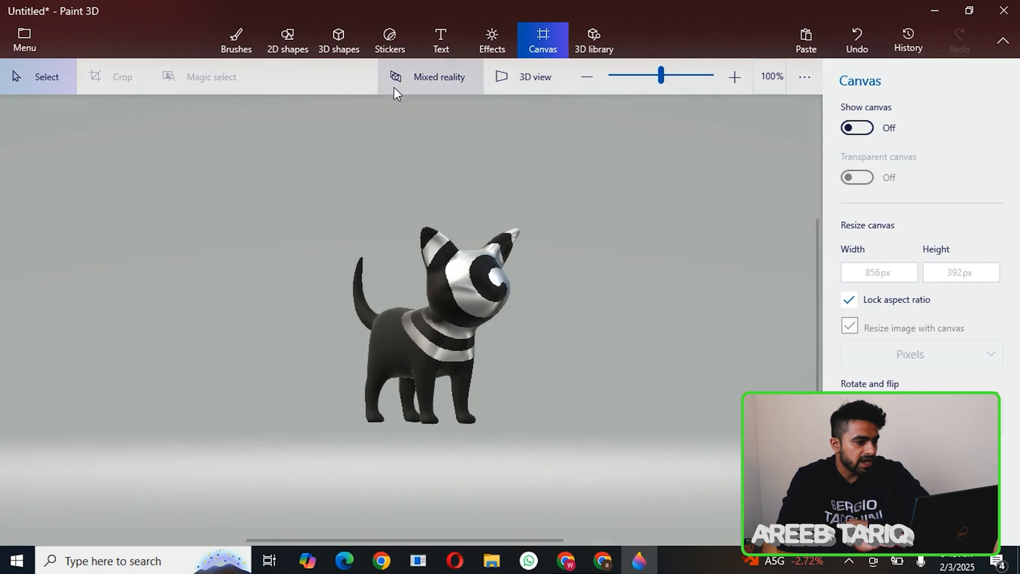
Draw a looping lime green 3D tube doodle around the cat with the star-shaped tube at 60 px thickness
{"action": "left_click", "coordinate": [340, 40]}
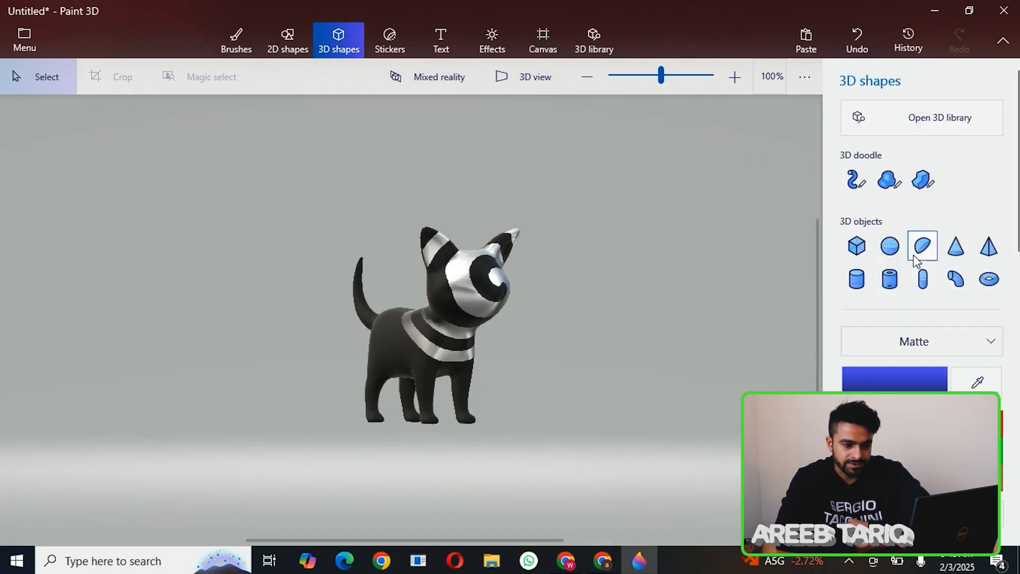
{"action": "left_click", "coordinate": [855, 180]}
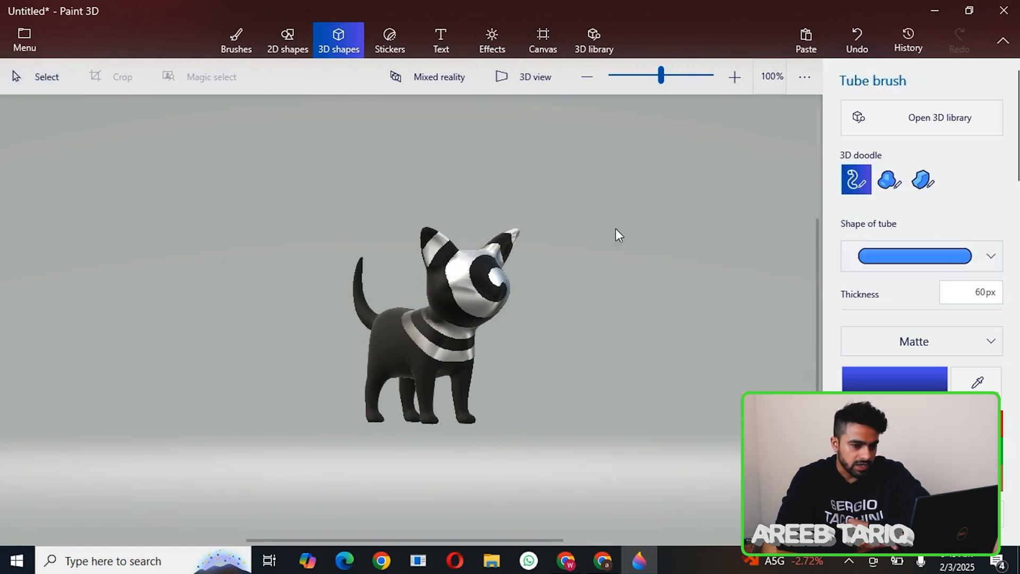
{"action": "left_click", "coordinate": [963, 451]}
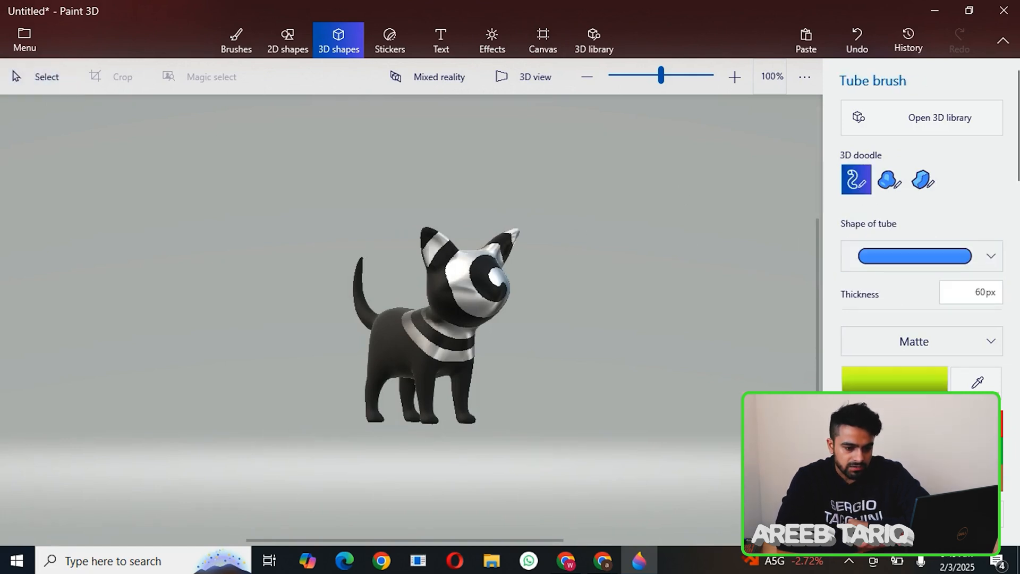
{"action": "left_click", "coordinate": [867, 246]}
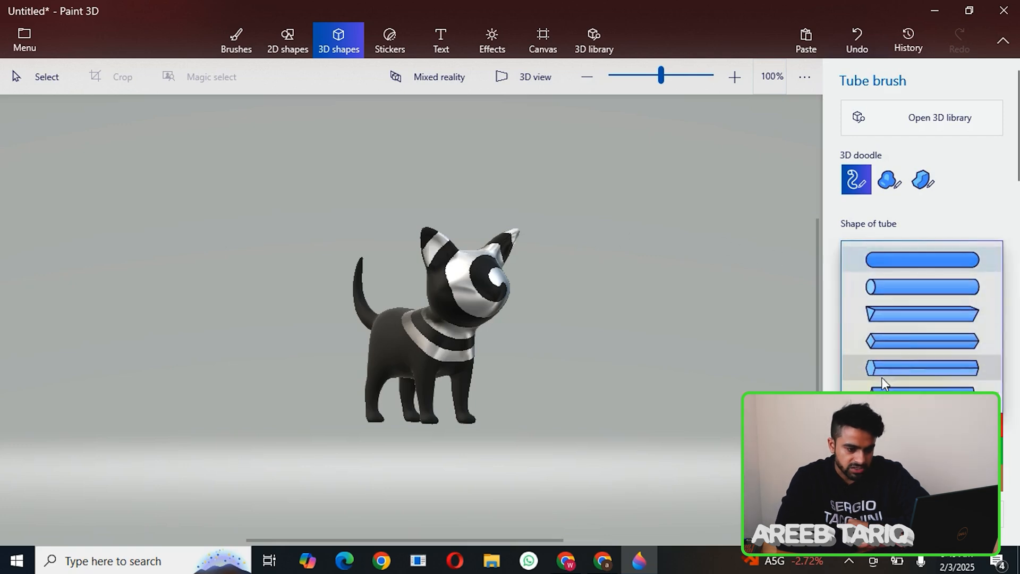
{"action": "left_click", "coordinate": [884, 394]}
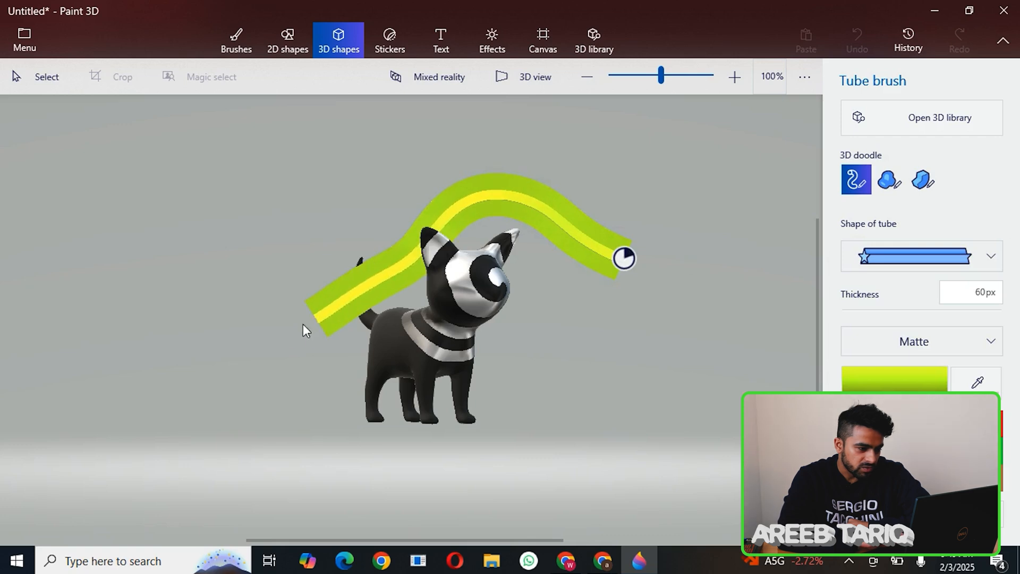
{"action": "mouse_move", "coordinate": [254, 282]}
{"action": "left_mouse_down"}
{"action": "mouse_move", "coordinate": [300, 222]}
{"action": "mouse_move", "coordinate": [410, 253]}
{"action": "mouse_move", "coordinate": [479, 326]}
{"action": "mouse_move", "coordinate": [419, 391]}
{"action": "mouse_move", "coordinate": [291, 397]}
{"action": "mouse_move", "coordinate": [384, 408]}
{"action": "mouse_move", "coordinate": [478, 447]}
{"action": "mouse_move", "coordinate": [549, 402]}
{"action": "mouse_move", "coordinate": [543, 317]}
{"action": "mouse_move", "coordinate": [598, 319]}
{"action": "left_mouse_up"}
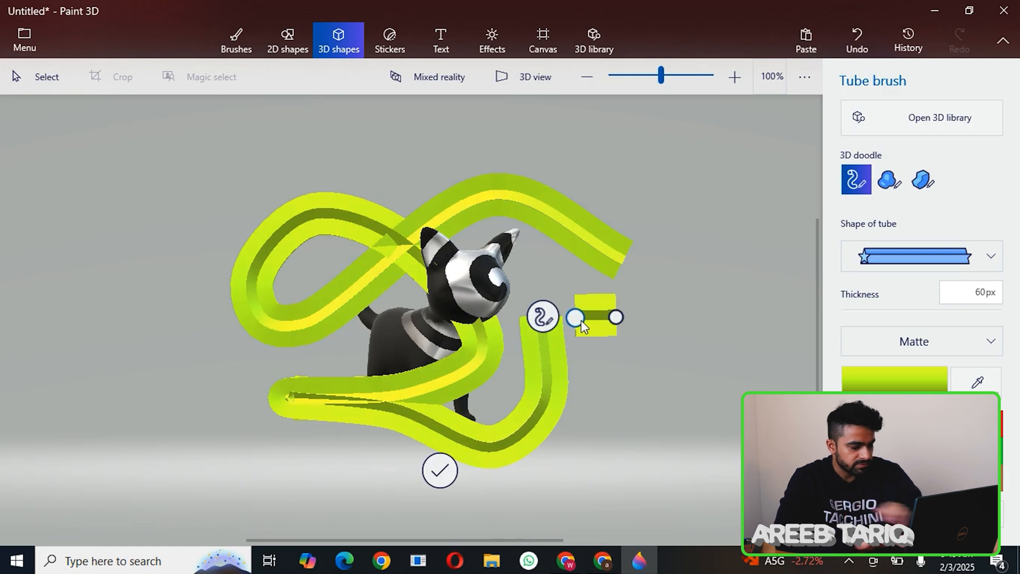
Reshape the tube doodle by moving its end point and middle bend outward, and push it back in depth around the cat
{"action": "key", "text": "ctrl+z"}
{"action": "left_click_drag", "start_coordinate": [547, 315], "coordinate": [604, 314]}
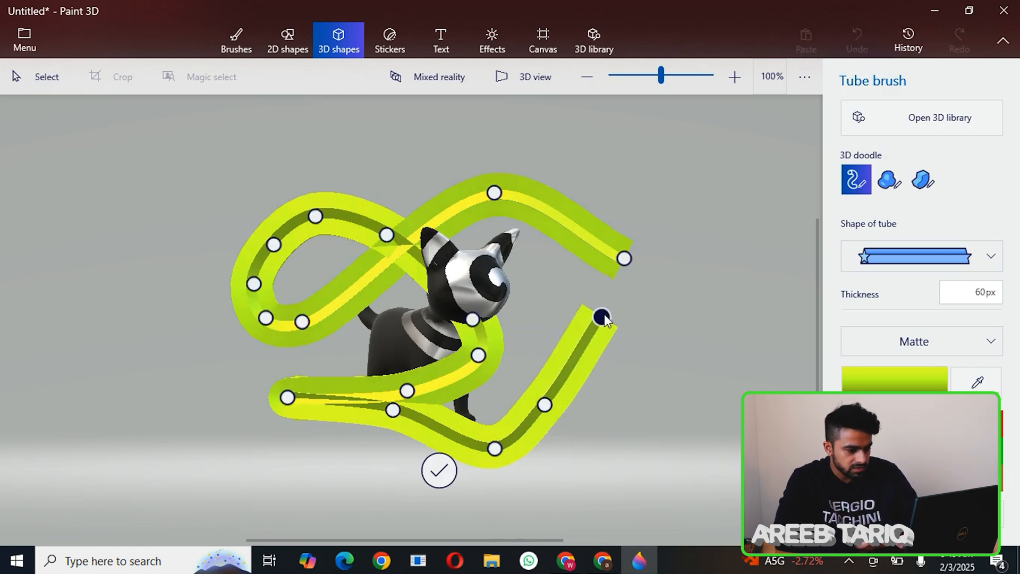
{"action": "left_click_drag", "start_coordinate": [473, 320], "coordinate": [548, 304]}
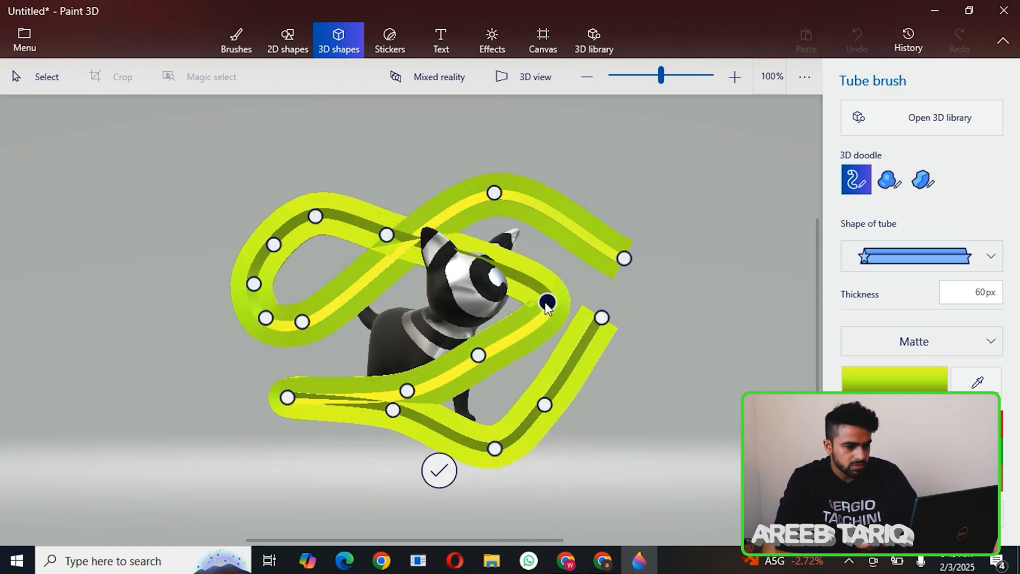
{"action": "left_click", "coordinate": [444, 469]}
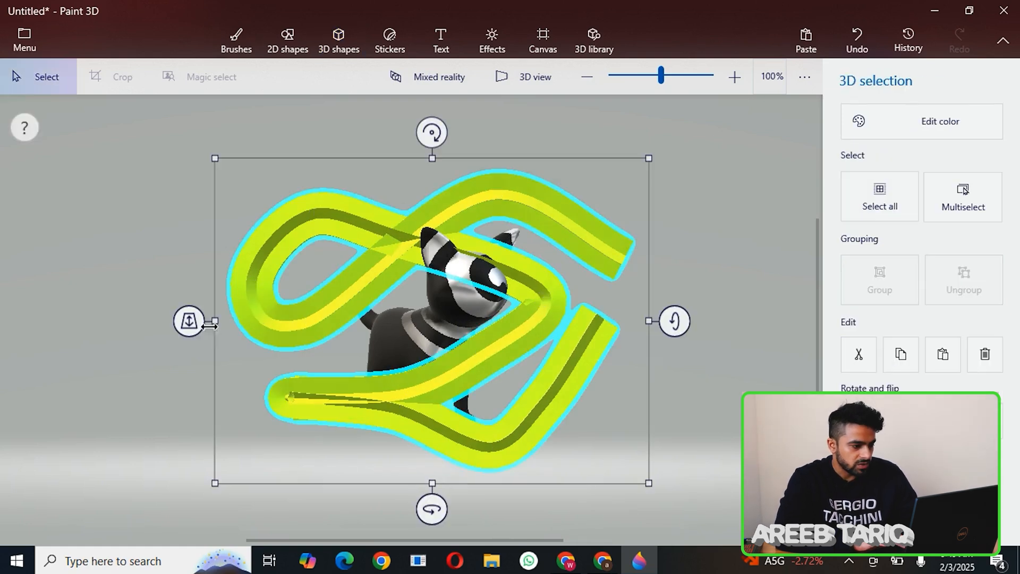
{"action": "left_click_drag", "start_coordinate": [189, 321], "coordinate": [213, 320]}
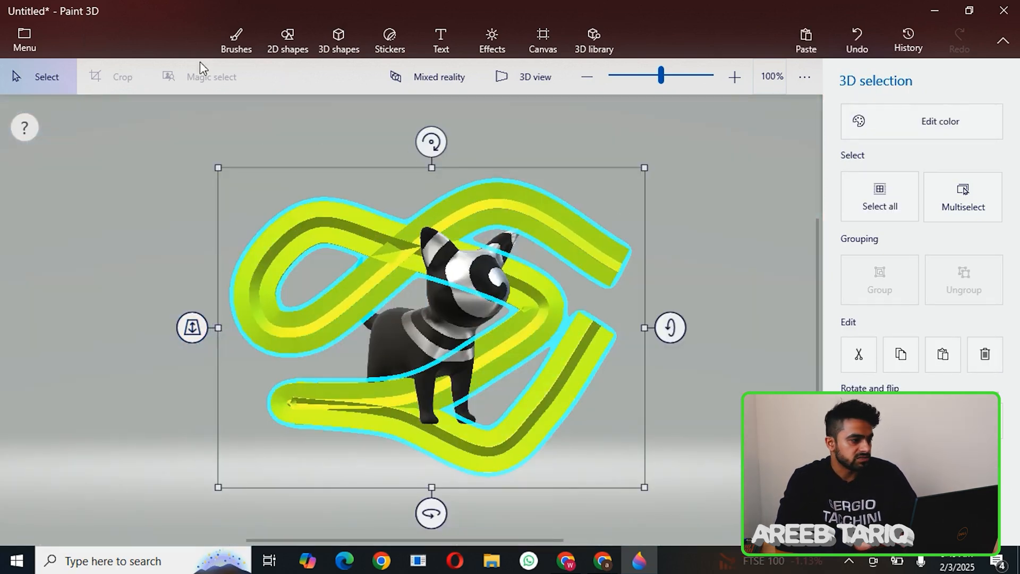
Open the video export settings for the scene with the cat and the tube doodle
{"action": "left_click", "coordinate": [34, 41]}
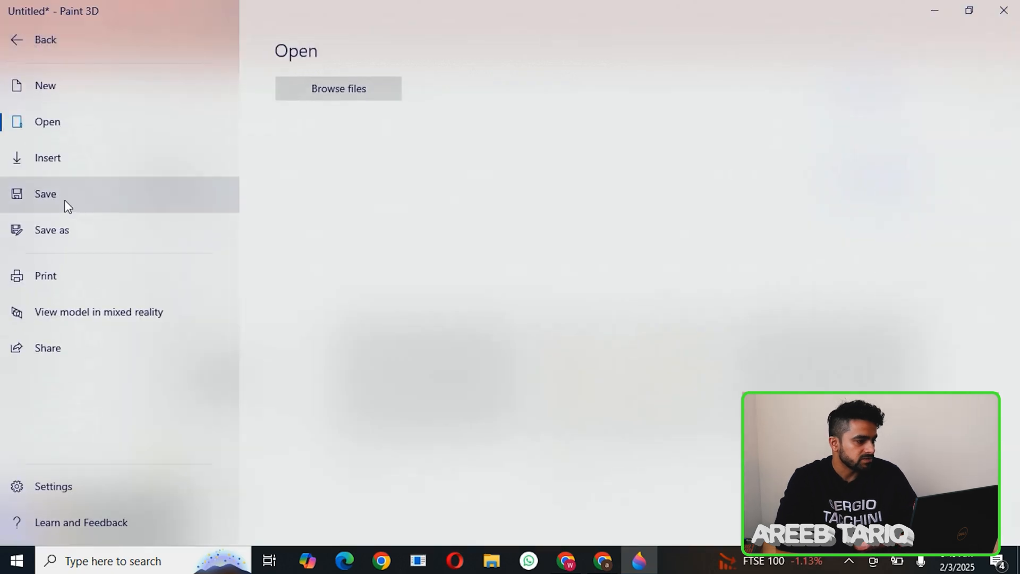
{"action": "left_click", "coordinate": [64, 219]}
{"action": "left_click", "coordinate": [473, 163]}
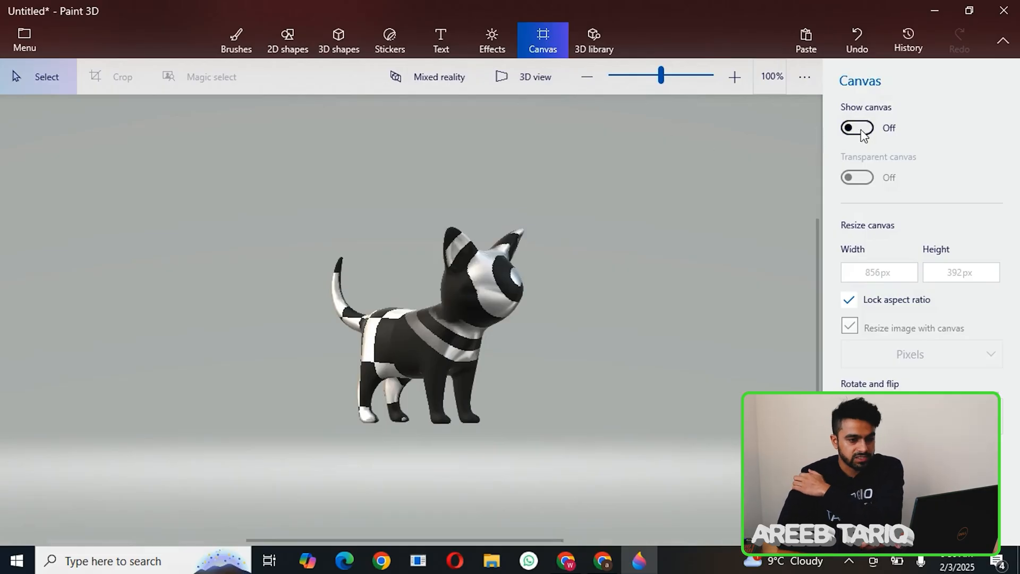
Show the canvas, extend it to 856 × 602 px and fill it with matte green
{"action": "left_click", "coordinate": [857, 128]}
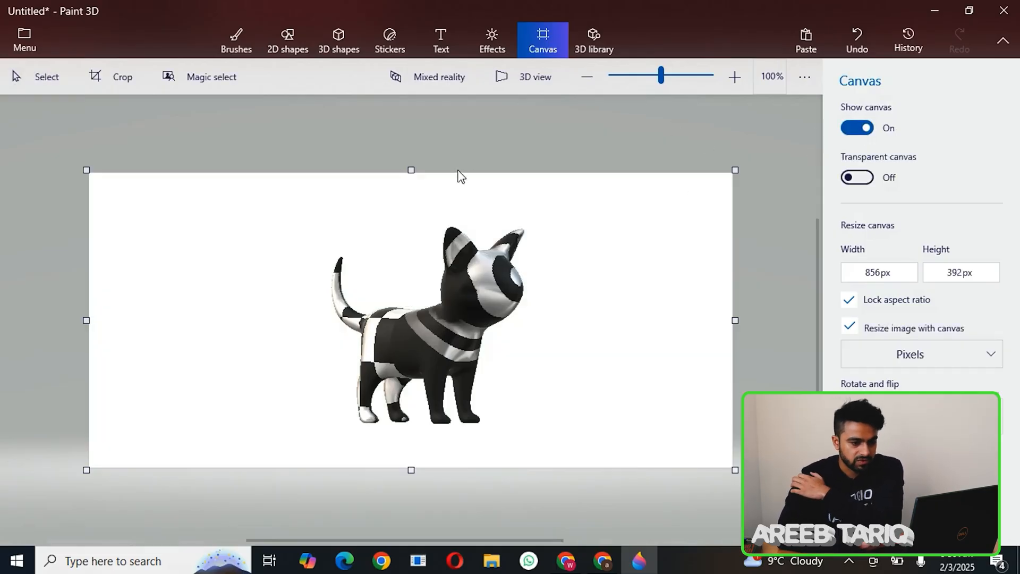
{"action": "left_click_drag", "start_coordinate": [420, 160], "coordinate": [433, 85]}
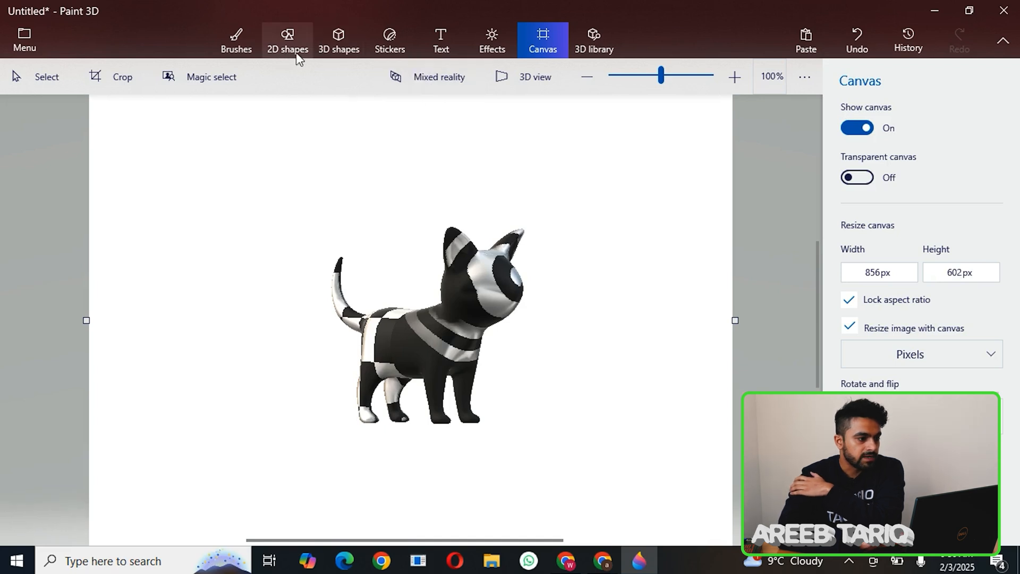
{"action": "left_click", "coordinate": [236, 43]}
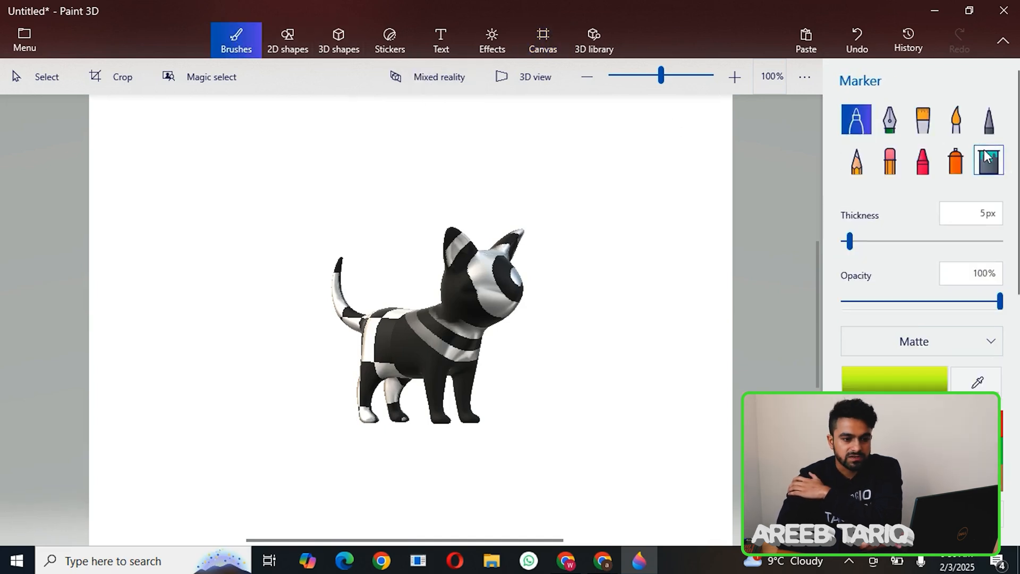
{"action": "left_click", "coordinate": [986, 156]}
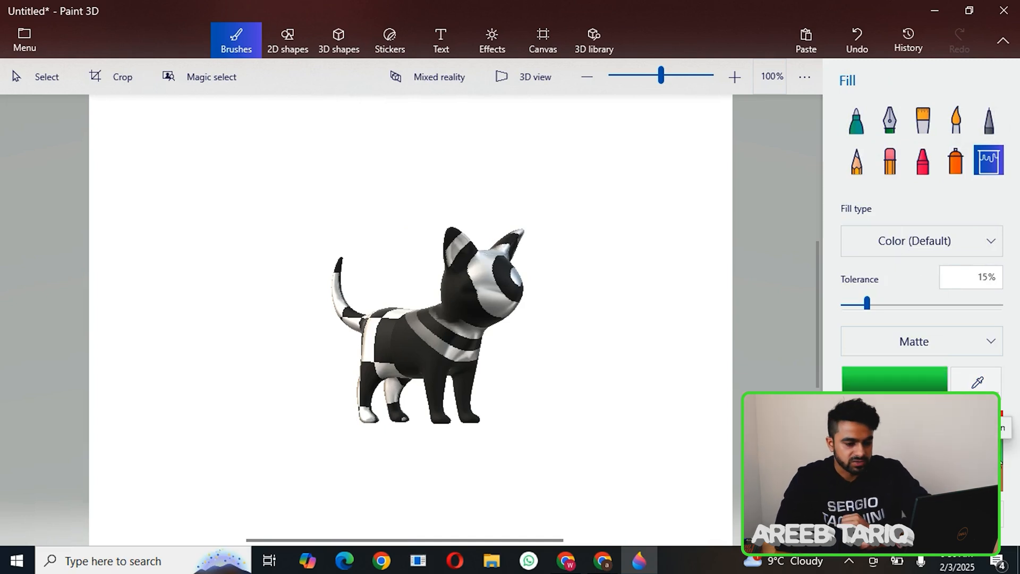
{"action": "left_click", "coordinate": [627, 349]}
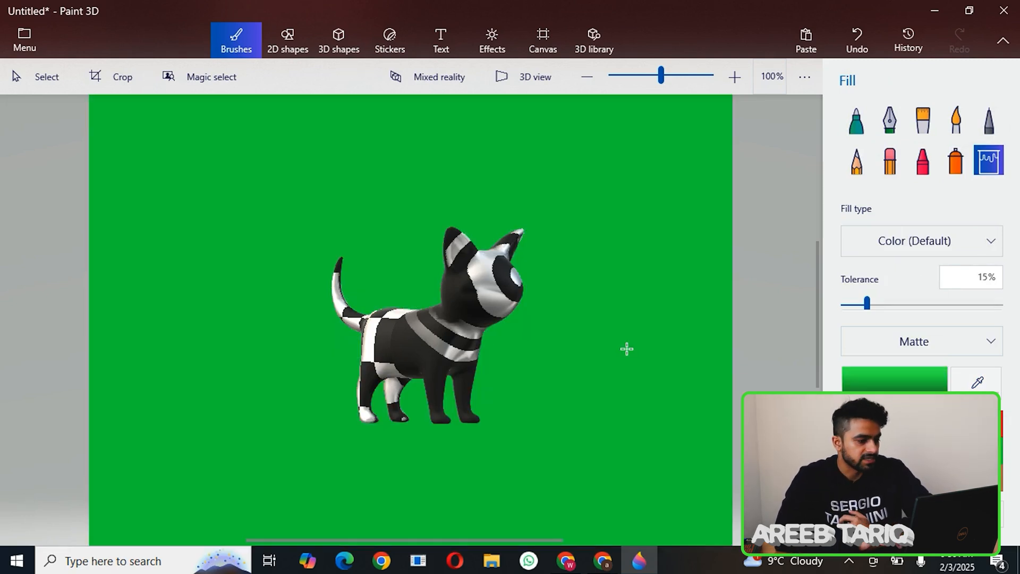
Export the scene as an MP4 video with the Swing animation at a speed multiplier of 0.25
{"action": "left_click", "coordinate": [36, 50]}
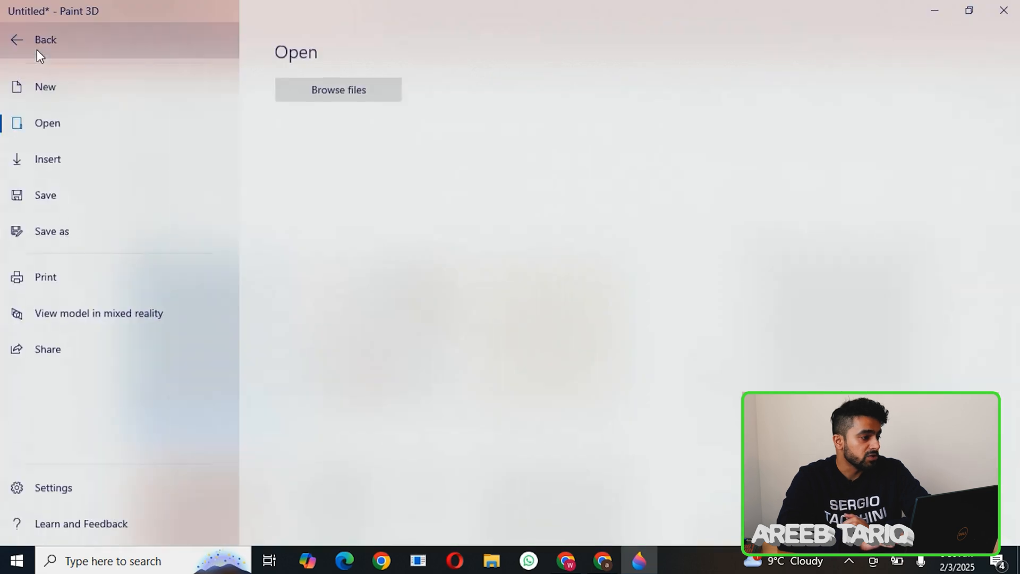
{"action": "left_click", "coordinate": [160, 192]}
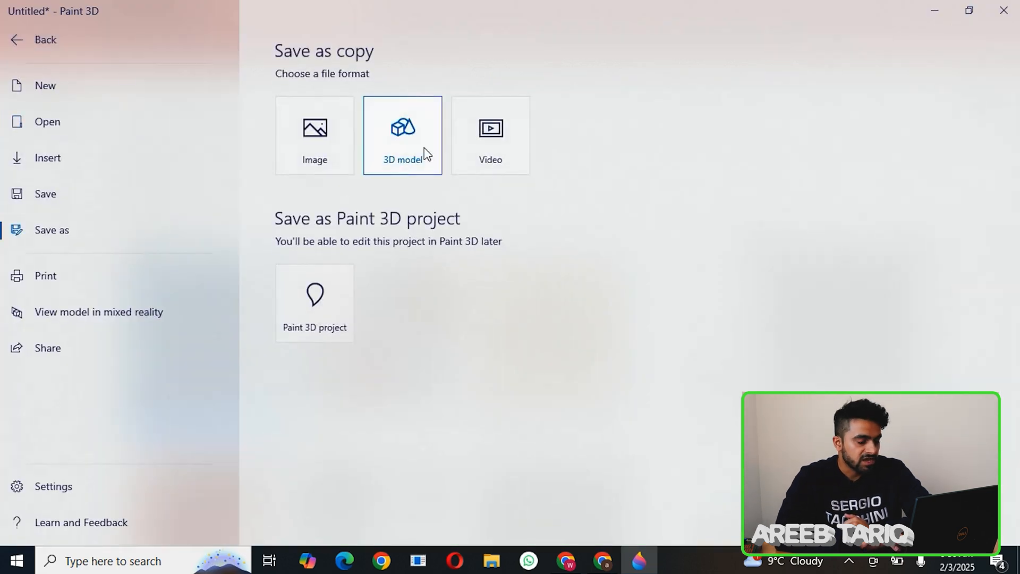
{"action": "left_click", "coordinate": [477, 145]}
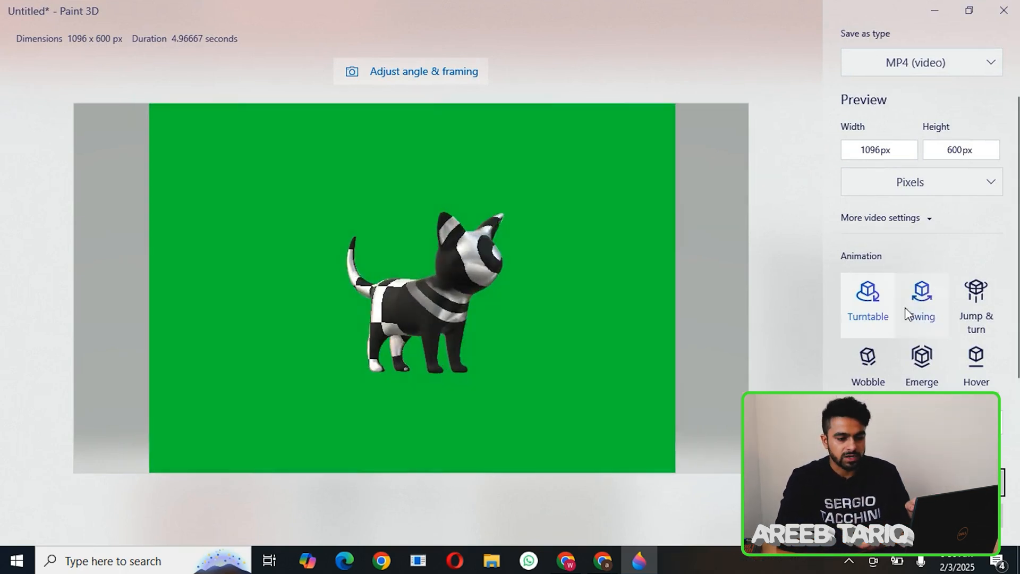
{"action": "left_click", "coordinate": [922, 314]}
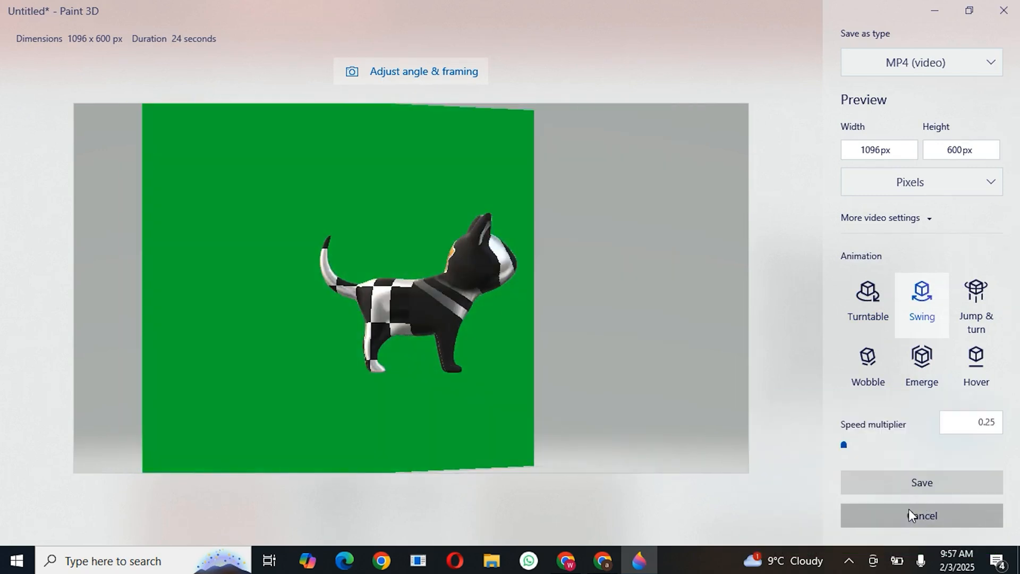
{"action": "left_click", "coordinate": [915, 514]}
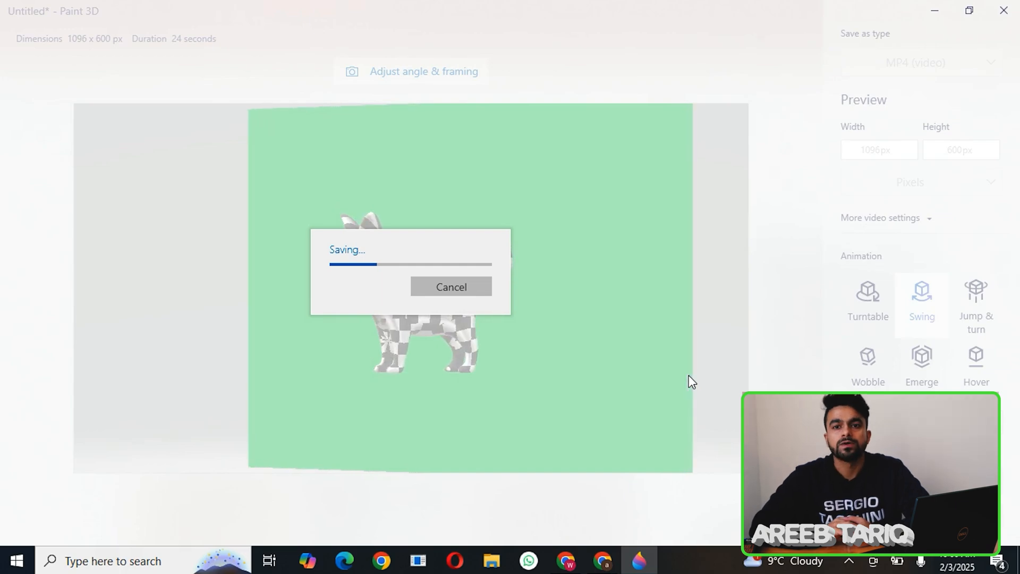
Switch to Premiere Pro, import cat.mp4 from the Downloads folder and open the clip in the source monitor
{"action": "left_click", "coordinate": [147, 547]}
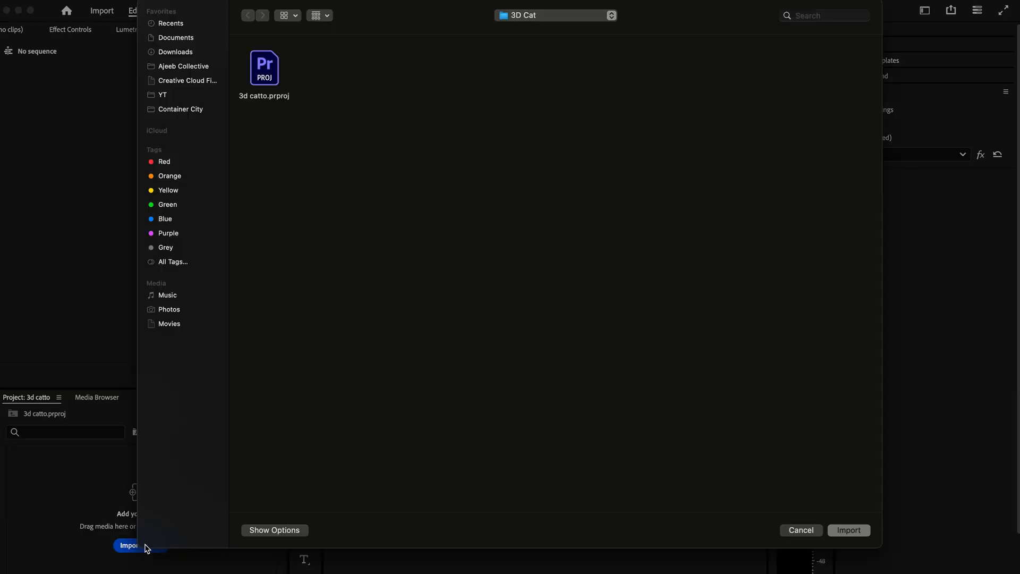
{"action": "left_click", "coordinate": [180, 52]}
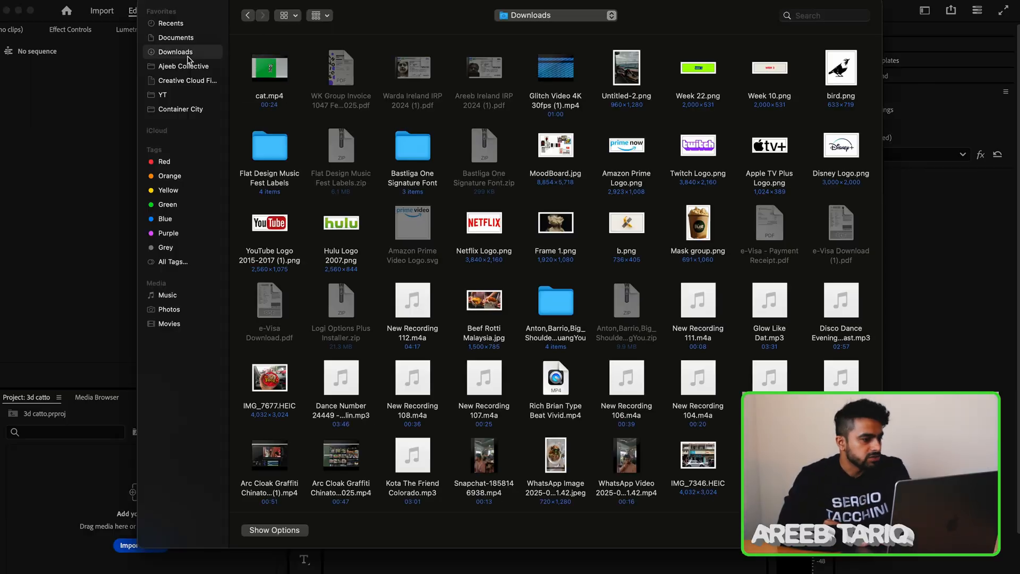
{"action": "double_click", "coordinate": [272, 61]}
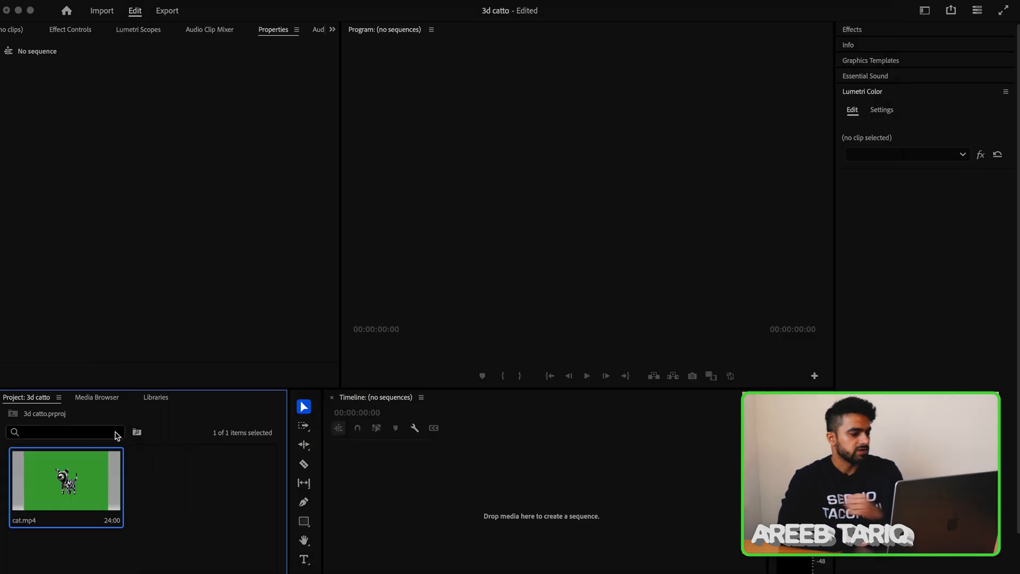
{"action": "double_click", "coordinate": [66, 481]}
{"action": "mouse_move", "coordinate": [9, 345]}
{"action": "left_mouse_down"}
{"action": "mouse_move", "coordinate": [255, 376]}
{"action": "mouse_move", "coordinate": [4, 344]}
{"action": "mouse_move", "coordinate": [71, 335]}
{"action": "mouse_move", "coordinate": [101, 345]}
{"action": "mouse_move", "coordinate": [1, 348]}
{"action": "left_mouse_up"}
Create a sequence named V Animation from the Vertical preset and place cat.mp4 on track V1, keeping the existing sequence settings
{"action": "left_click", "coordinate": [248, 573]}
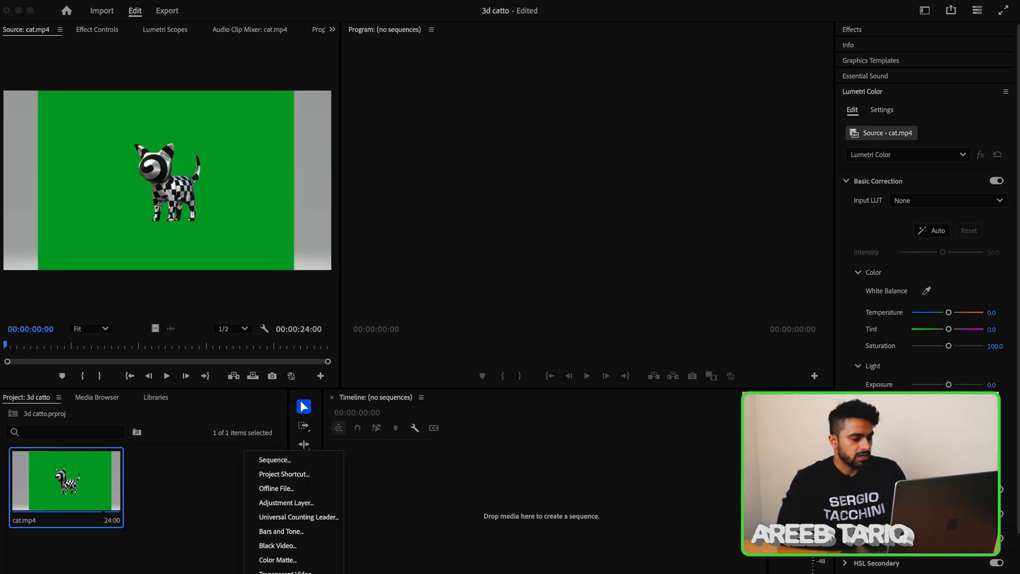
{"action": "left_click", "coordinate": [305, 460]}
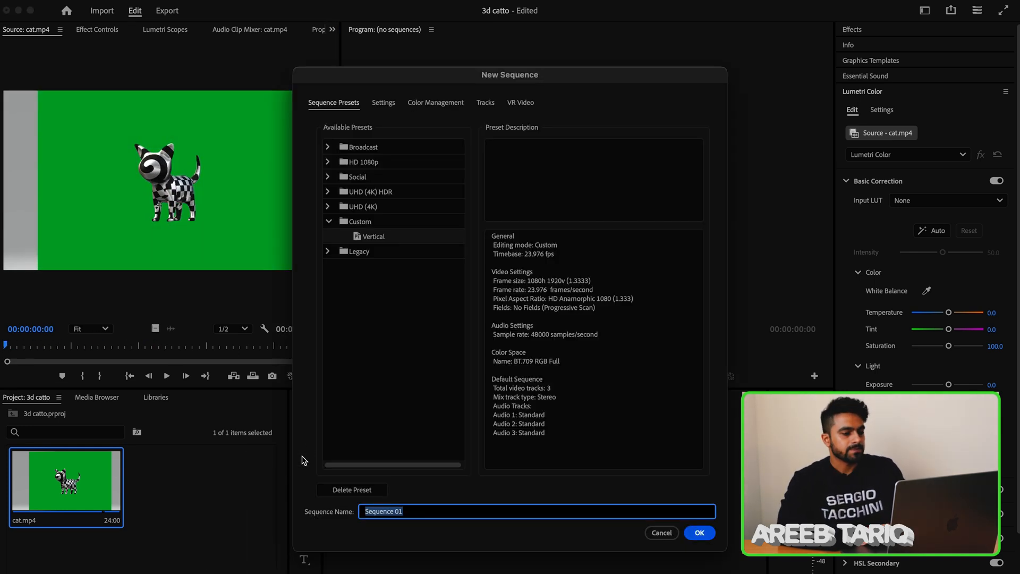
{"action": "type", "text": "V Animation"}
{"action": "key", "text": "Return"}
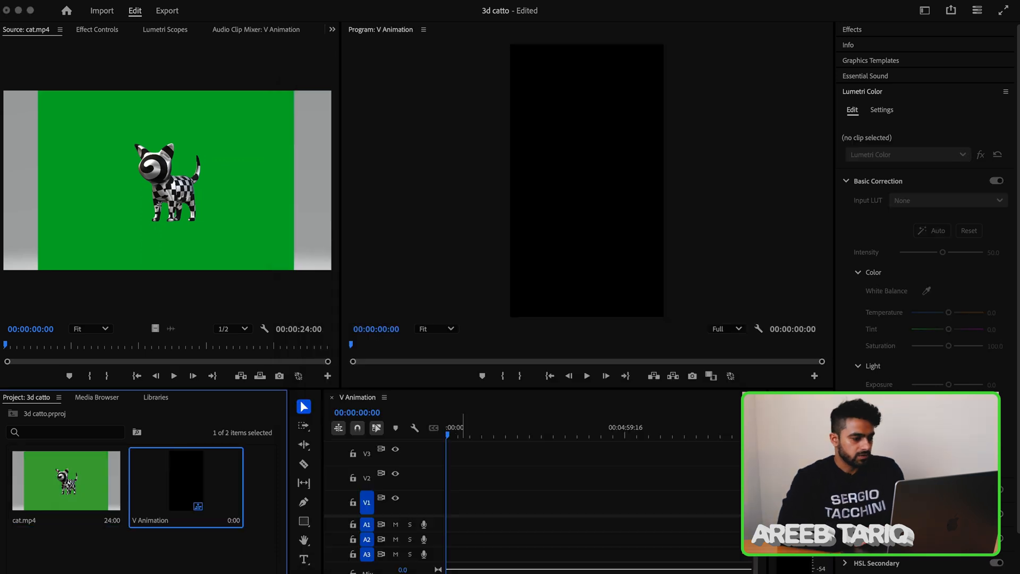
{"action": "left_click_drag", "start_coordinate": [40, 473], "coordinate": [423, 513]}
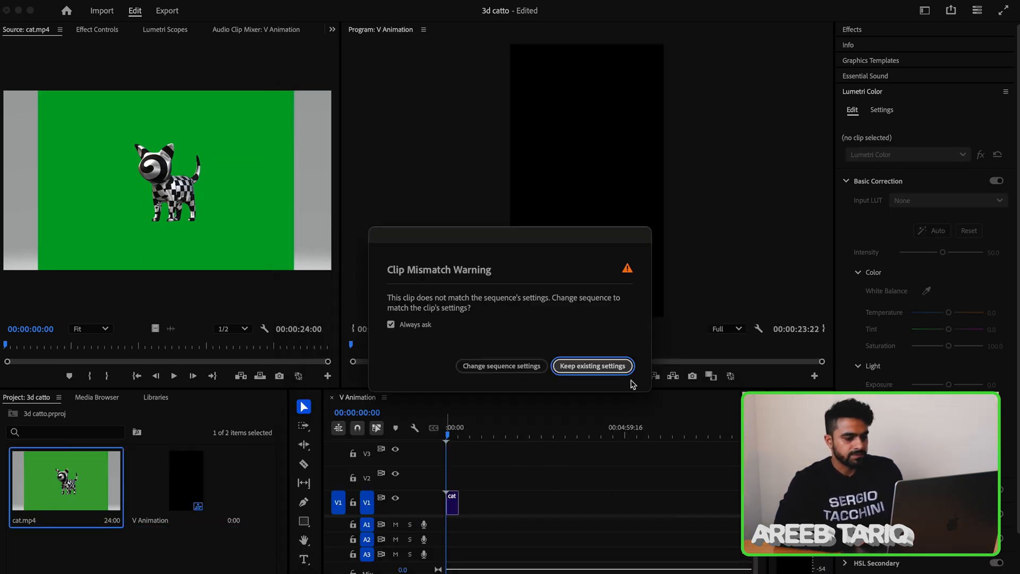
{"action": "left_click", "coordinate": [589, 365]}
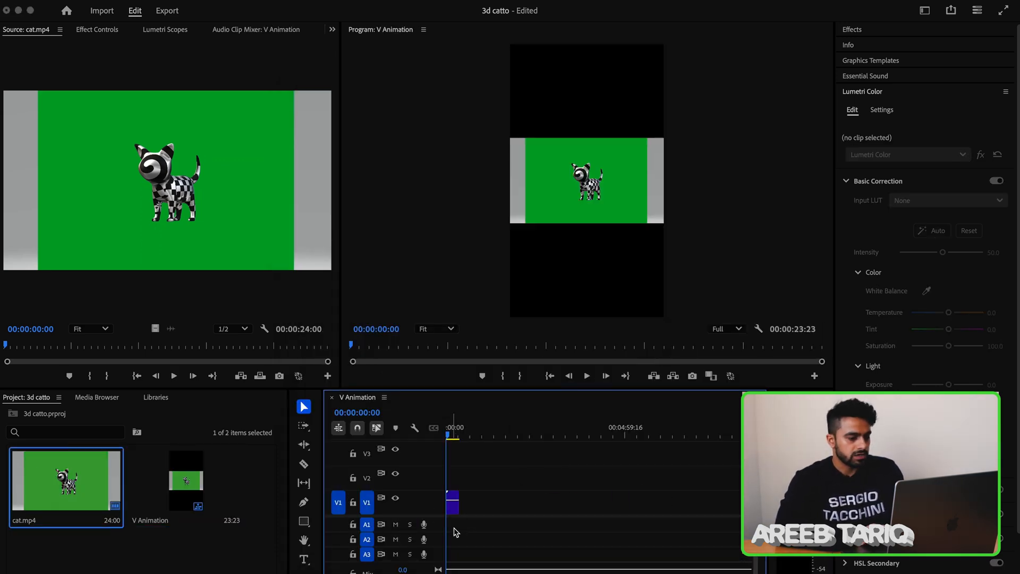
Scale the cat clip to 278 in the sequence and preview its playback
{"action": "left_click", "coordinate": [454, 507]}
{"action": "left_click", "coordinate": [97, 30]}
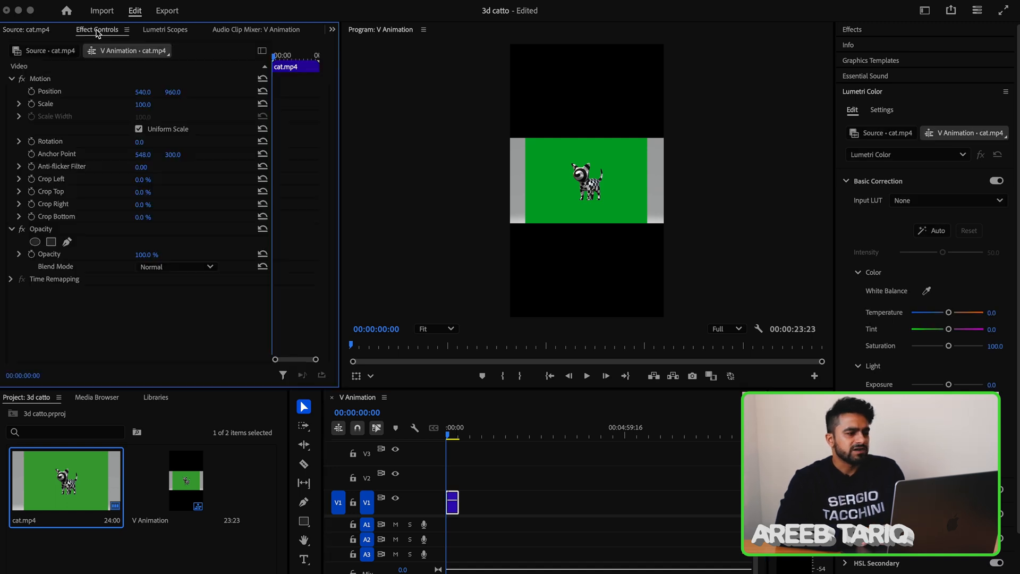
{"action": "left_click_drag", "start_coordinate": [146, 110], "coordinate": [241, 110]}
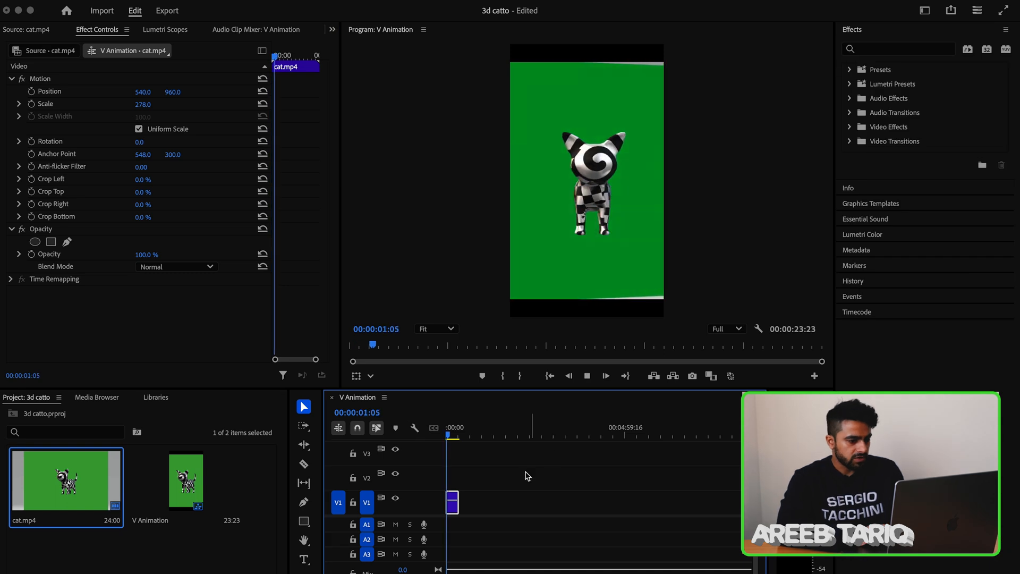
{"action": "key", "text": "space"}
{"action": "key", "text": "space"}
Apply the Color Key effect to the cat clip and sample the green background as its key color
{"action": "left_click", "coordinate": [894, 53]}
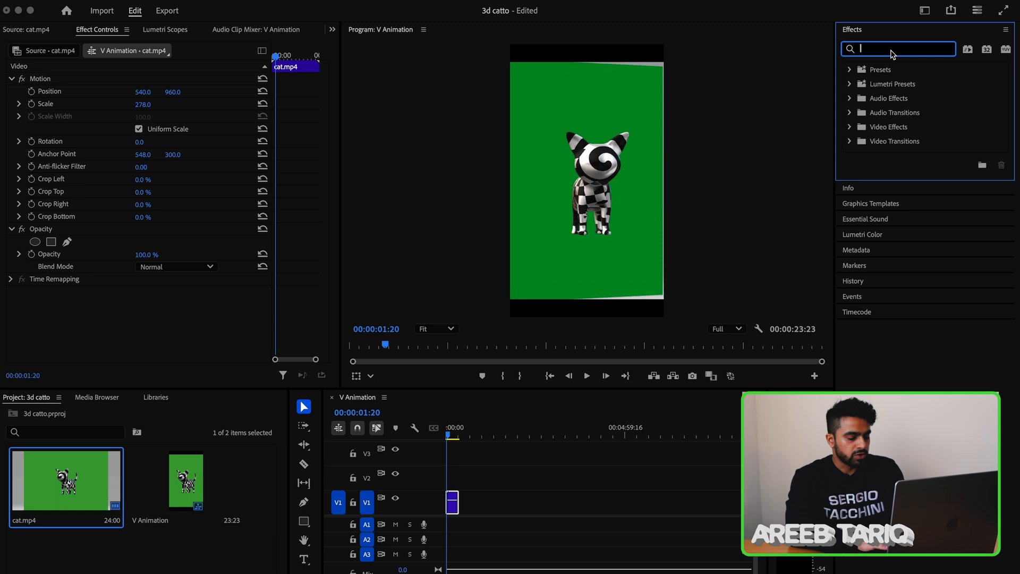
{"action": "type", "text": "key"}
{"action": "left_click", "coordinate": [904, 214]}
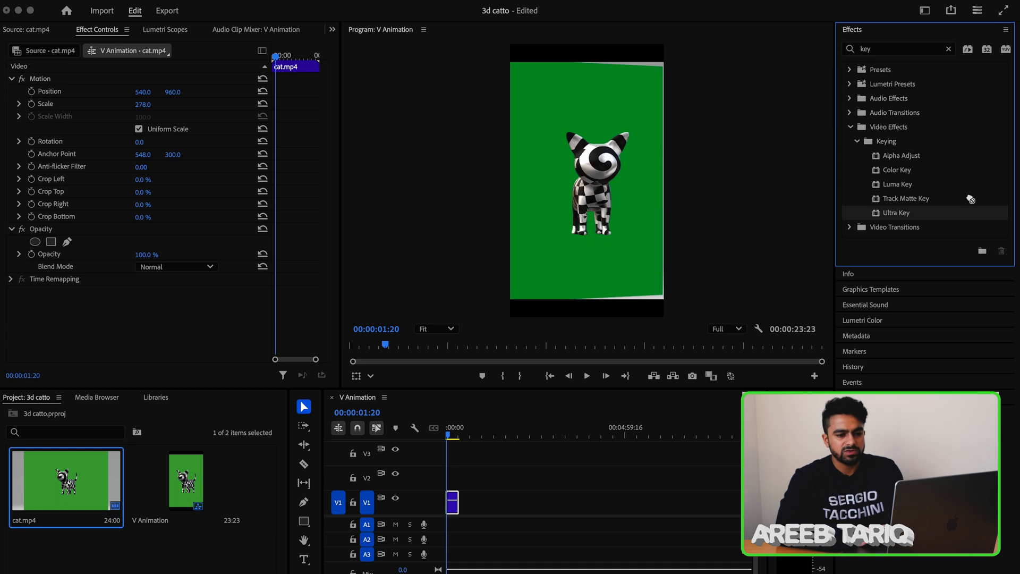
{"action": "left_click_drag", "start_coordinate": [915, 176], "coordinate": [519, 535]}
{"action": "left_click_drag", "start_coordinate": [419, 507], "coordinate": [455, 506]}
{"action": "left_click", "coordinate": [158, 318]}
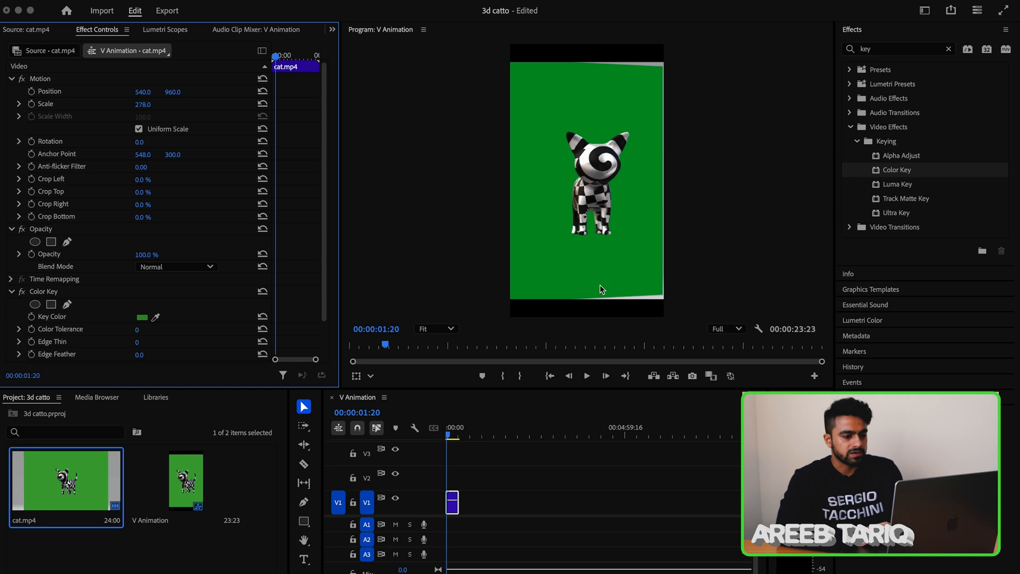
Replace the Color Key effect on the cat clip with Ultra Key and sample the green background as its key color
{"action": "mouse_move", "coordinate": [147, 330]}
{"action": "left_mouse_down"}
{"action": "mouse_move", "coordinate": [176, 330]}
{"action": "mouse_move", "coordinate": [135, 330]}
{"action": "left_mouse_up"}
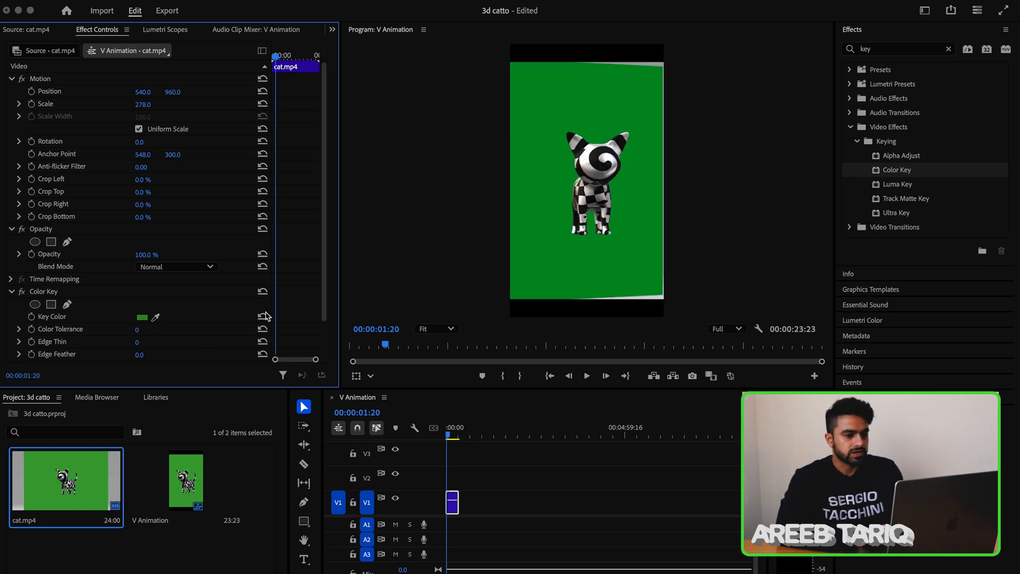
{"action": "left_click_drag", "start_coordinate": [892, 213], "coordinate": [640, 337]}
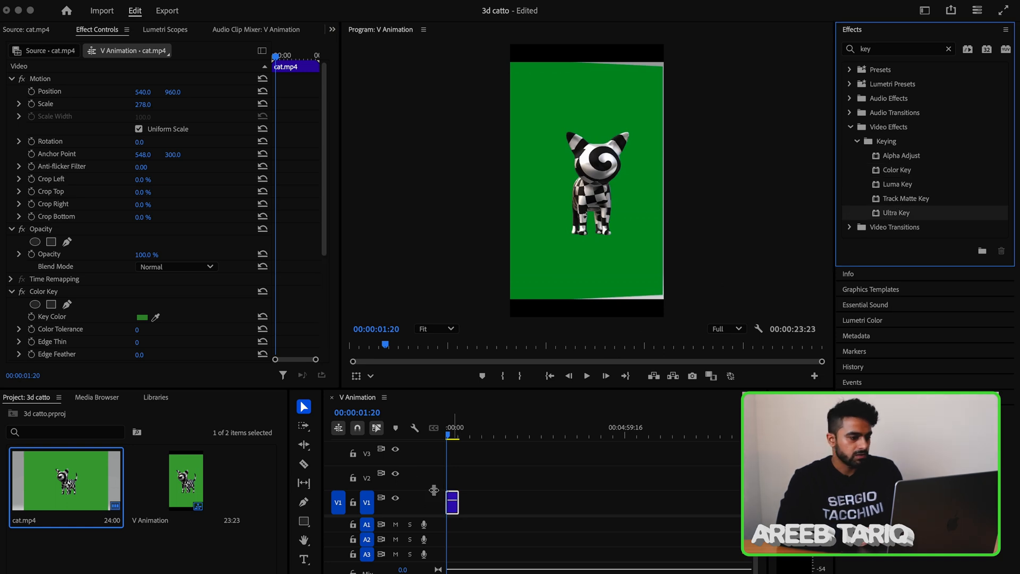
{"action": "left_click", "coordinate": [53, 292]}
{"action": "key", "text": "Delete"}
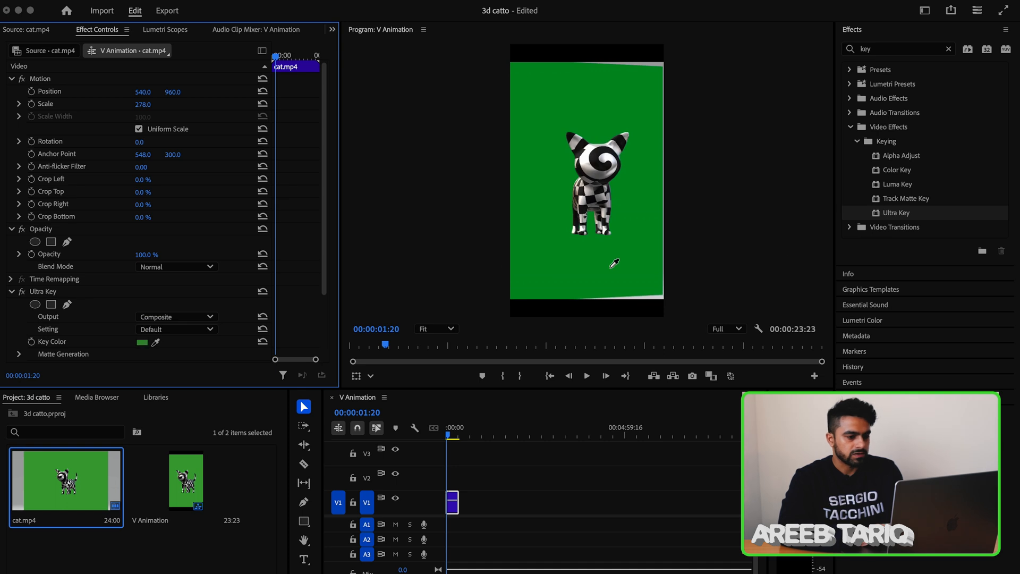
{"action": "left_click", "coordinate": [611, 268]}
{"action": "key", "text": "space"}
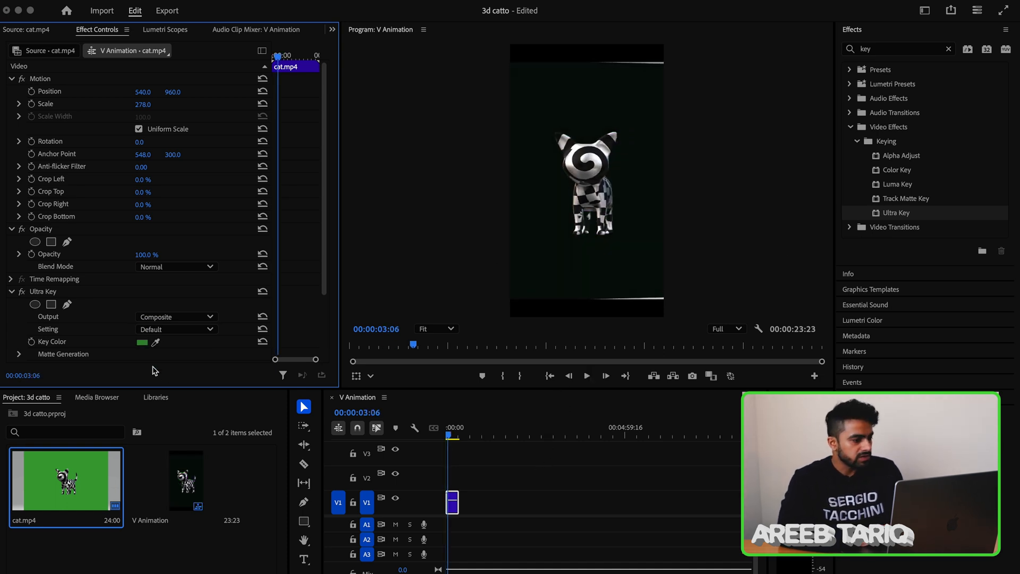
Switch the Ultra Key output to Alpha Channel to inspect the matte around the cat
{"action": "scroll", "coordinate": [194, 348], "scroll_direction": "down", "scroll_amount": 3}
{"action": "left_click", "coordinate": [186, 242]}
{"action": "left_click", "coordinate": [185, 275]}
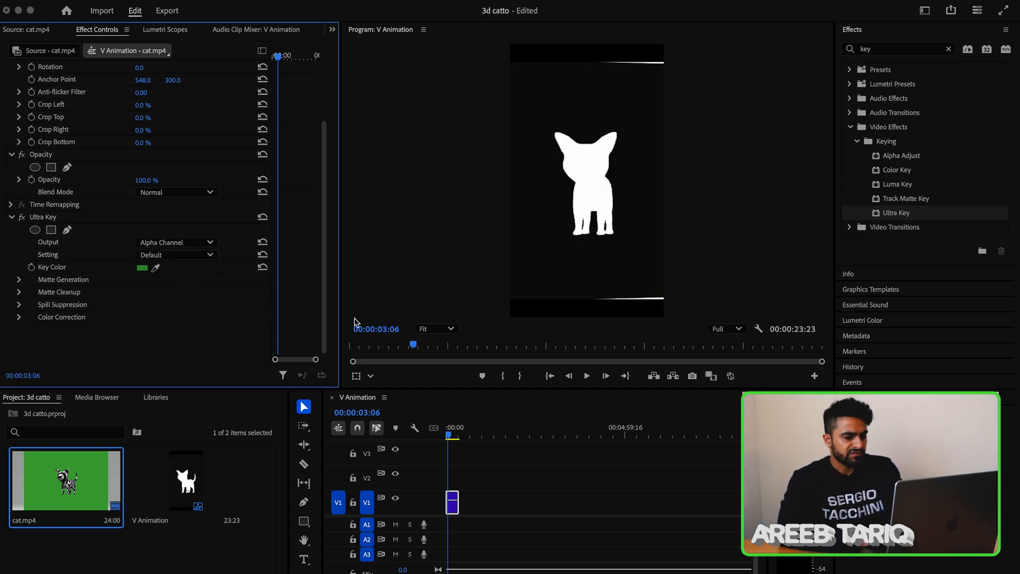
{"action": "key", "text": "XF86MonBrightnessUp"}
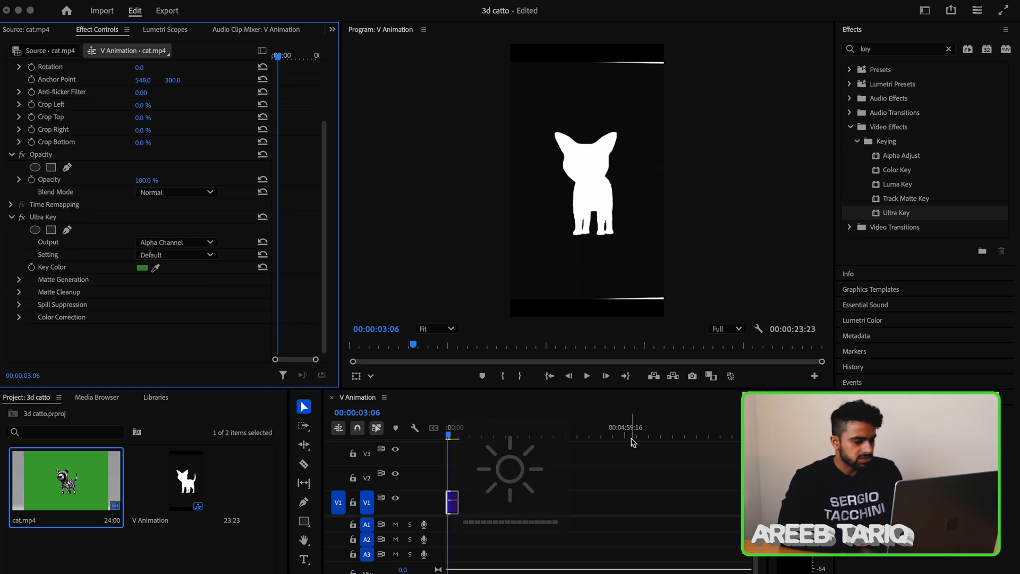
Search the effects for crop and apply the Crop effect to the cat clip
{"action": "left_click", "coordinate": [1006, 268]}
{"action": "left_click", "coordinate": [885, 50]}
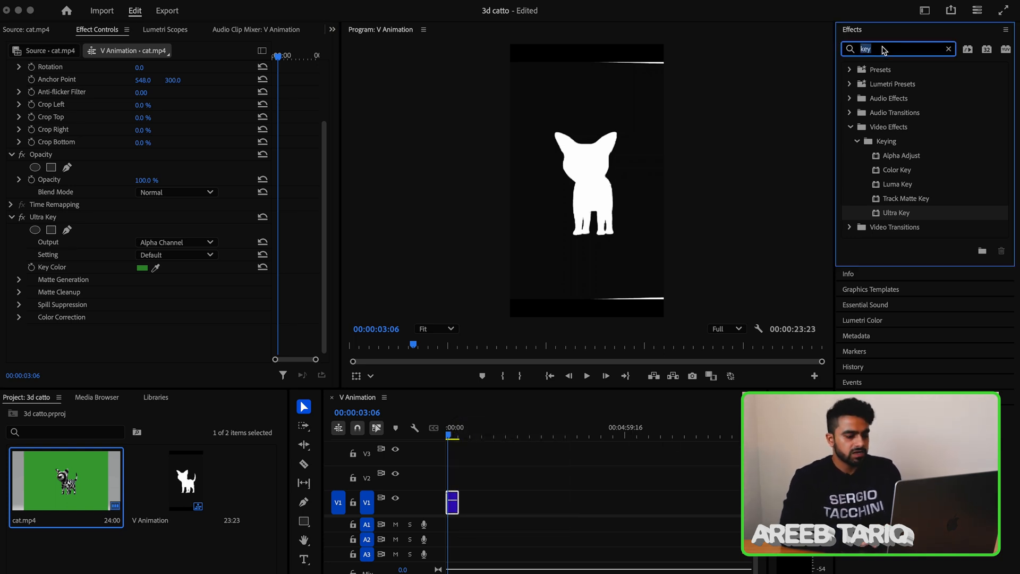
{"action": "type", "text": "xrop"}
{"action": "key", "text": "BackSpace"}
{"action": "key", "text": "BackSpace"}
{"action": "key", "text": "BackSpace"}
{"action": "key", "text": "BackSpace"}
{"action": "type", "text": "crop"}
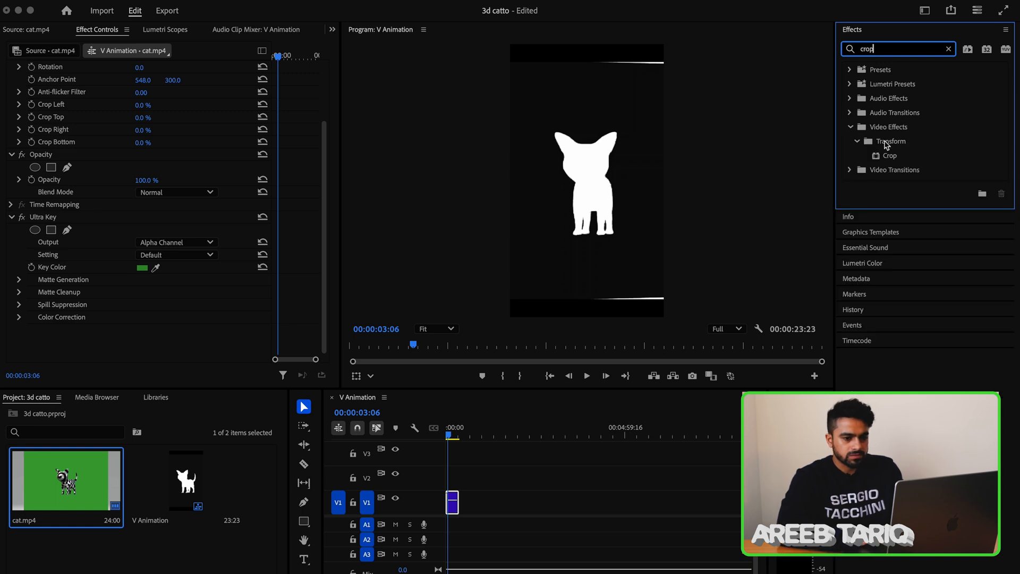
{"action": "left_click", "coordinate": [884, 158]}
{"action": "left_click_drag", "start_coordinate": [441, 502], "coordinate": [453, 503]}
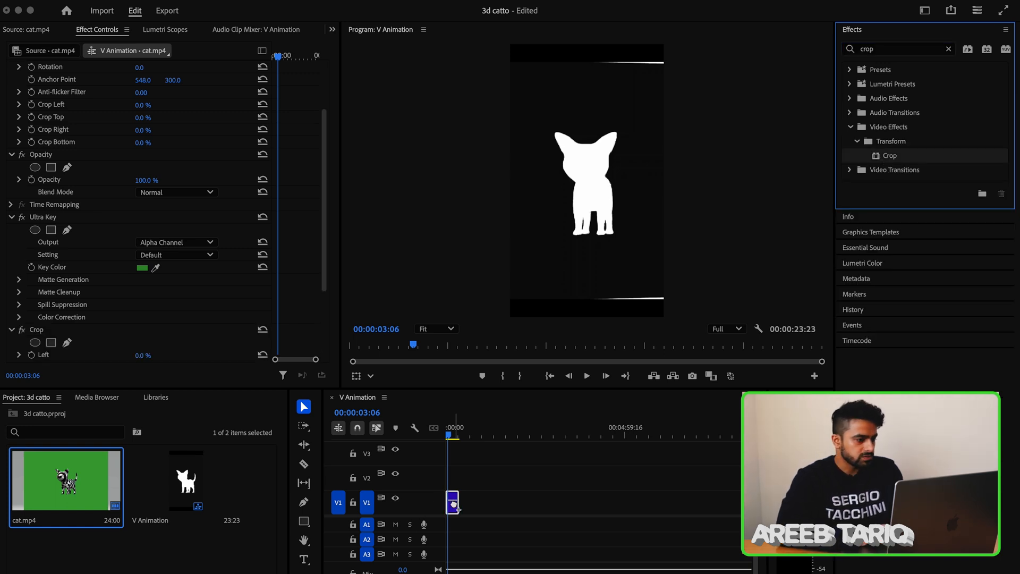
Set the Crop effect's Top to 19% and Bottom to 17% and play the sequence briefly to check the matte
{"action": "scroll", "coordinate": [180, 341], "scroll_direction": "down", "scroll_amount": 3}
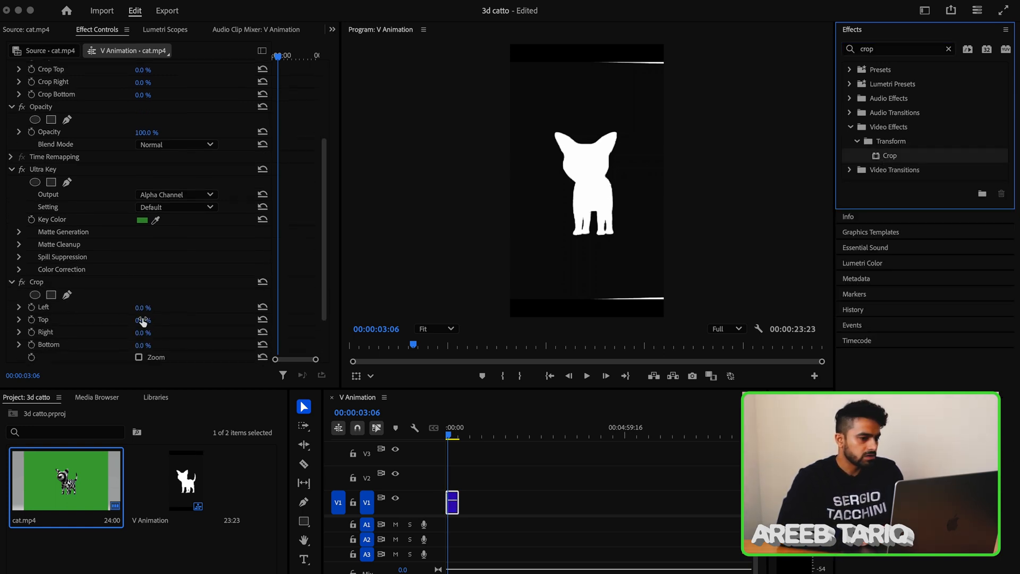
{"action": "left_click_drag", "start_coordinate": [143, 320], "coordinate": [152, 321]}
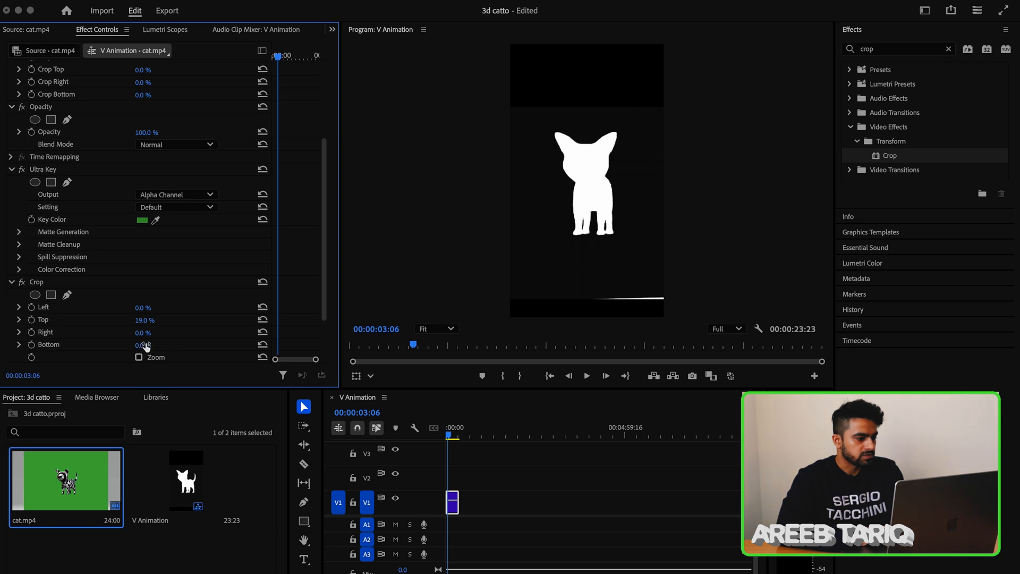
{"action": "left_click_drag", "start_coordinate": [142, 345], "coordinate": [152, 345]}
{"action": "key", "text": "space"}
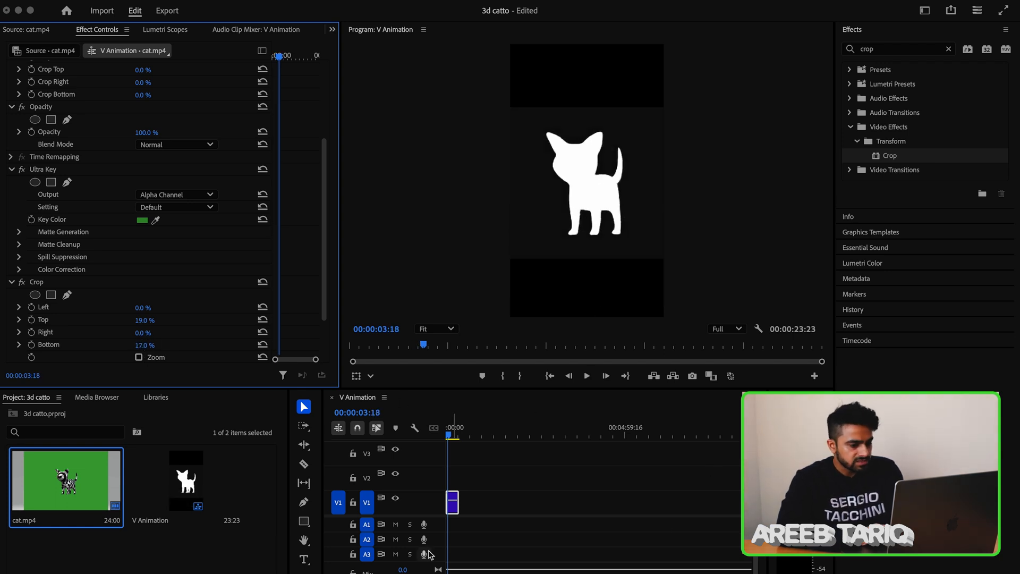
Adjust the Ultra Key's Matte Generation so the keyed background is fully black, and return its output to Composite
{"action": "left_click", "coordinate": [452, 508]}
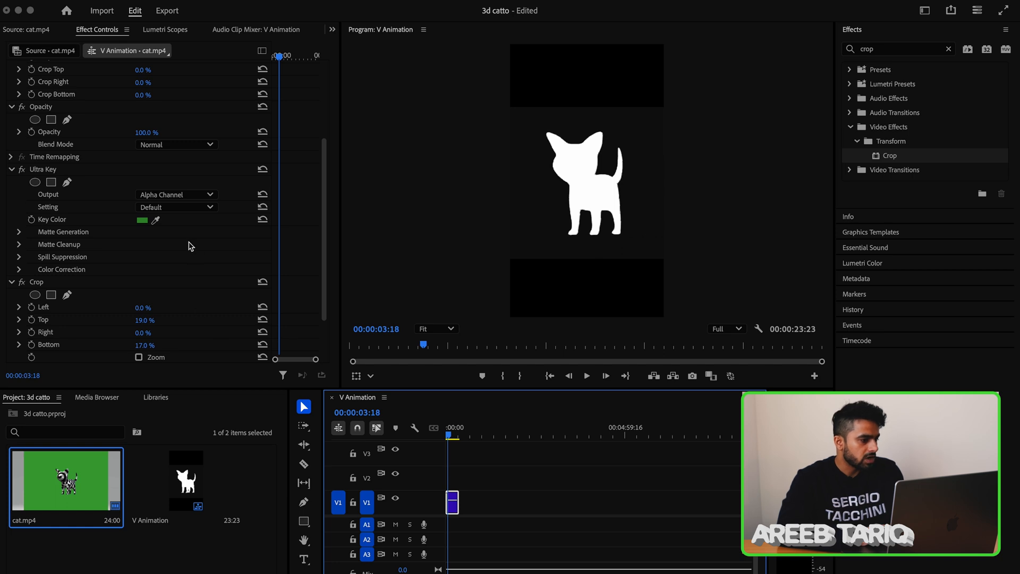
{"action": "scroll", "coordinate": [190, 246], "scroll_direction": "up", "scroll_amount": 1}
{"action": "left_click", "coordinate": [20, 244]}
{"action": "left_click_drag", "start_coordinate": [146, 259], "coordinate": [170, 260]}
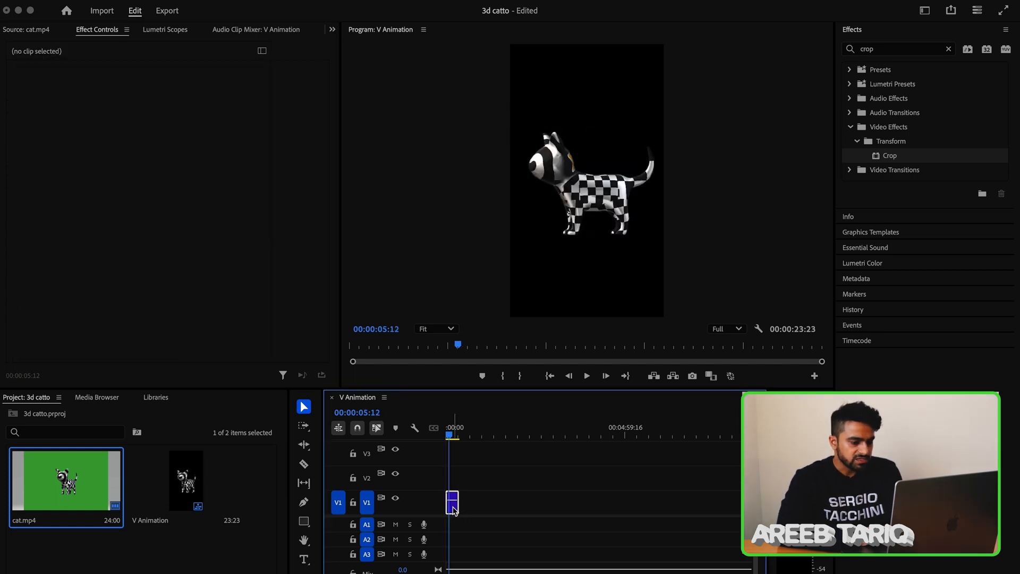
Move the cat clip up to track V2 and create a 1080 x 1920 color matte in lime green B7FF00
{"action": "left_click_drag", "start_coordinate": [453, 508], "coordinate": [453, 479]}
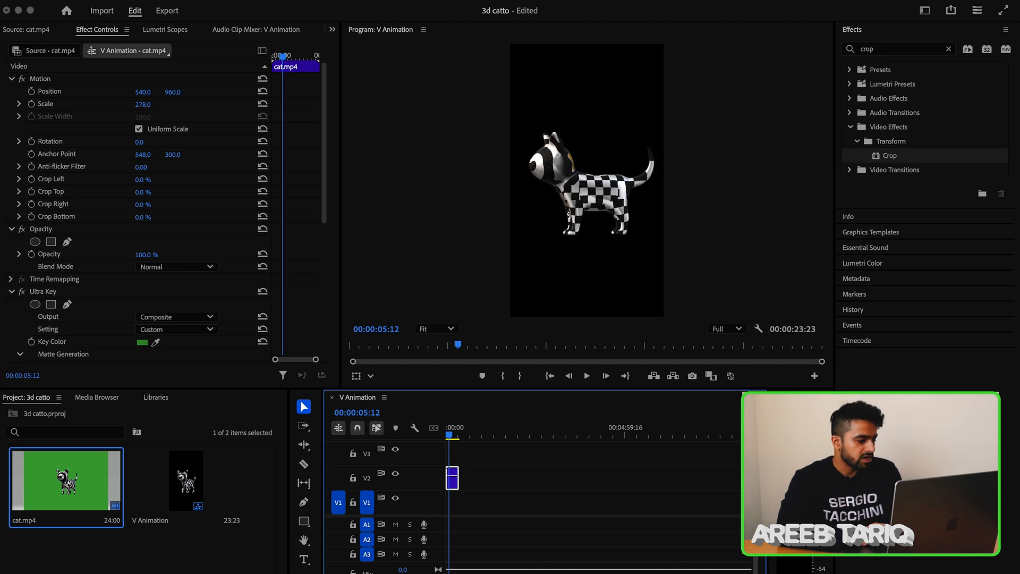
{"action": "left_click", "coordinate": [255, 572]}
{"action": "left_click", "coordinate": [277, 560]}
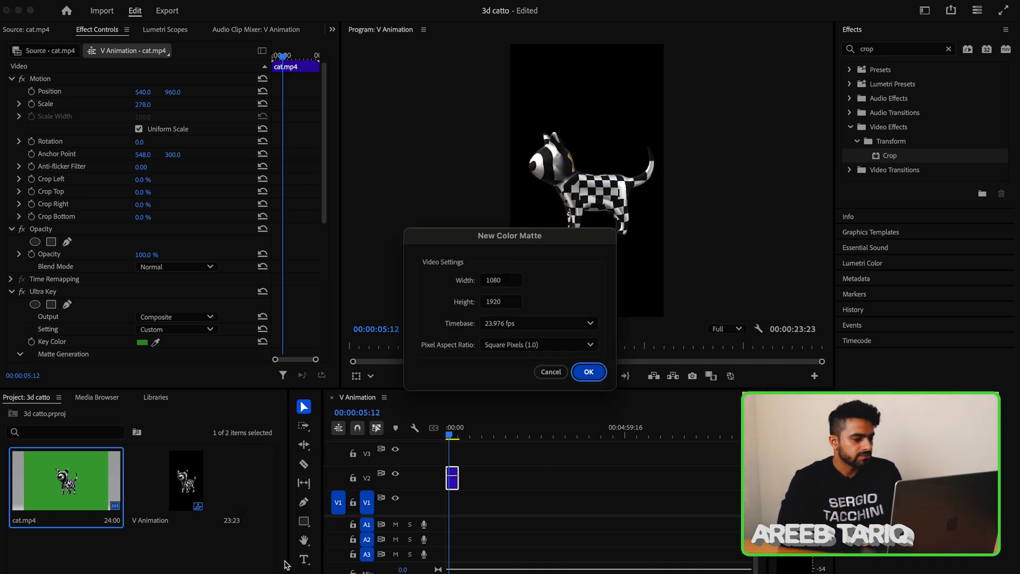
{"action": "left_click", "coordinate": [578, 375]}
{"action": "mouse_move", "coordinate": [537, 275]}
{"action": "left_mouse_down"}
{"action": "mouse_move", "coordinate": [534, 342]}
{"action": "mouse_move", "coordinate": [538, 264]}
{"action": "left_mouse_up"}
{"action": "left_click", "coordinate": [490, 378]}
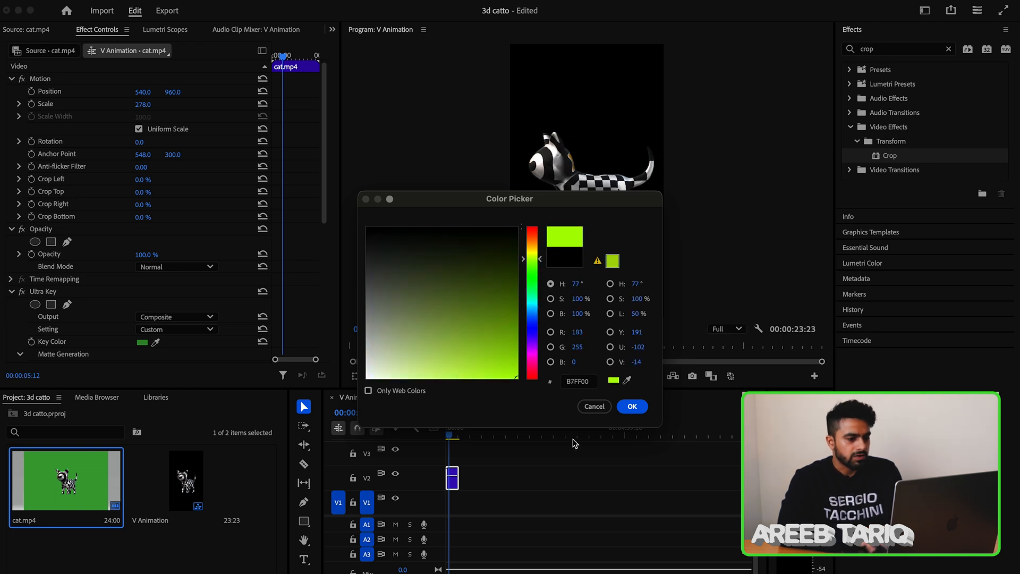
{"action": "left_click", "coordinate": [632, 405]}
{"action": "left_click", "coordinate": [539, 334]}
Place the color matte on track V1 beneath the full length of the cat clip and preview the result
{"action": "left_click_drag", "start_coordinate": [301, 487], "coordinate": [513, 508]}
{"action": "scroll", "coordinate": [450, 506], "scroll_direction": "up", "scroll_amount": 5}
{"action": "scroll", "coordinate": [489, 445], "scroll_direction": "up", "scroll_amount": 1}
{"action": "key", "text": "space"}
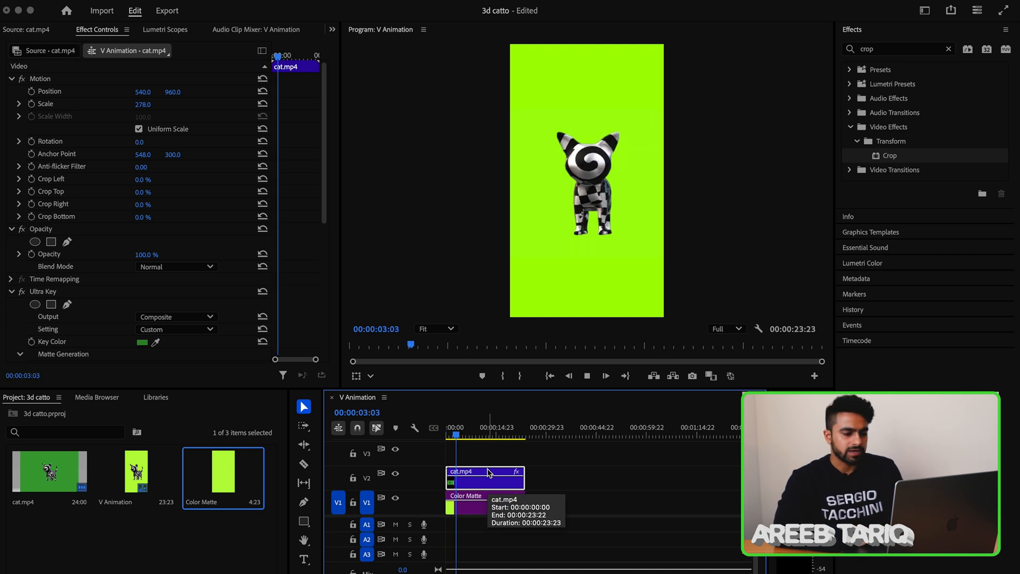
{"action": "key", "text": "space"}
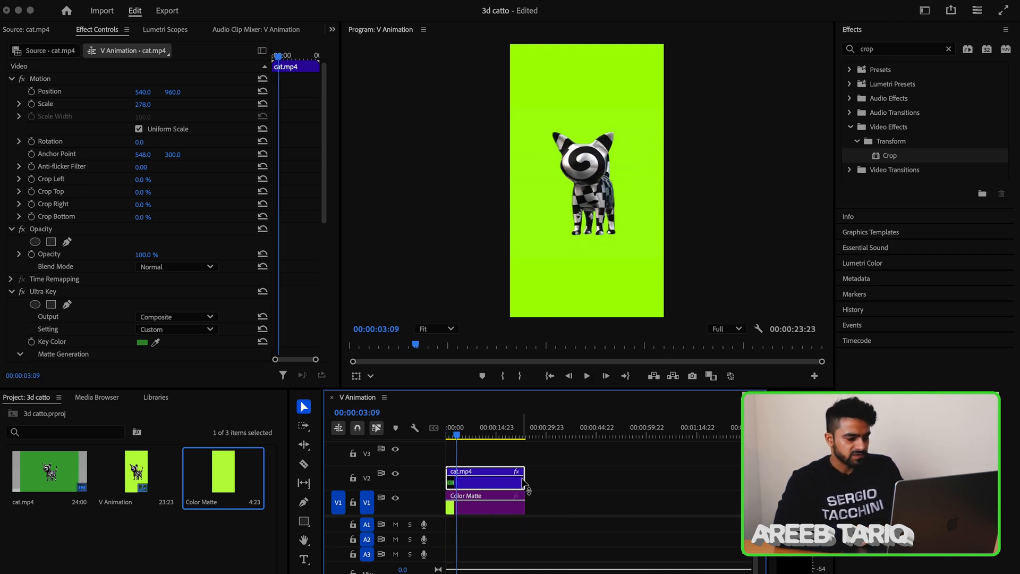
Speed up the cat clip with Rate Stretch to a duration of 00:00:13:20 and preview the motion
{"action": "left_click_drag", "start_coordinate": [521, 478], "coordinate": [489, 480]}
{"action": "key", "text": "space"}
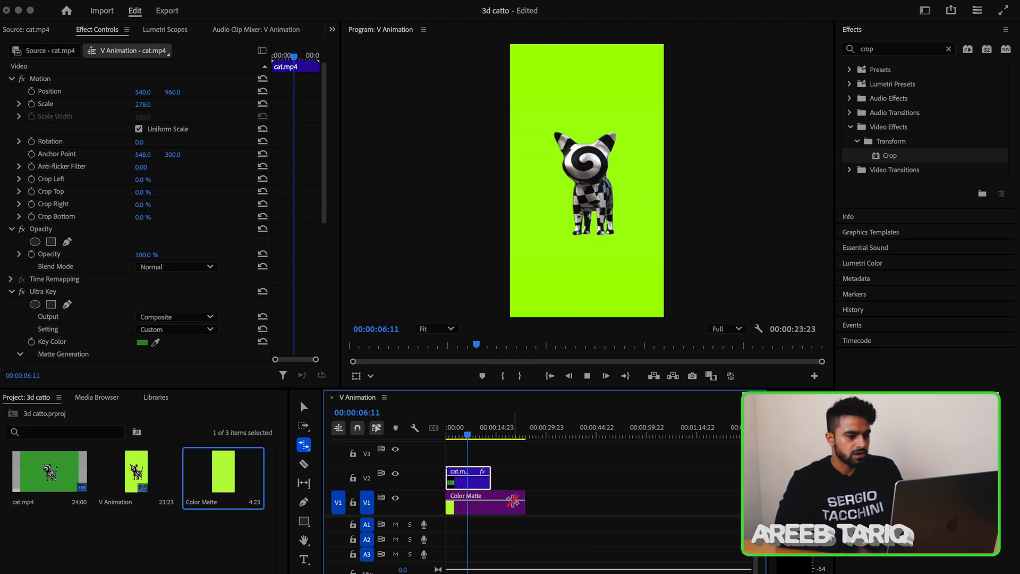
{"action": "key", "text": "space"}
Cut the color matte on V1 where the cat clip ends and delete the excess piece
{"action": "key", "text": "c"}
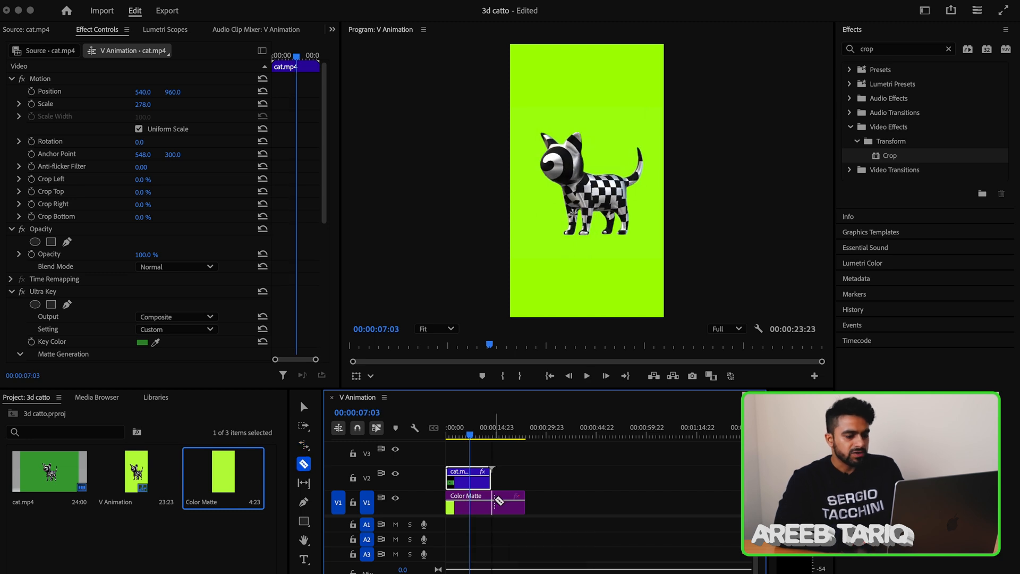
{"action": "left_click", "coordinate": [498, 502]}
{"action": "key", "text": "v"}
{"action": "key", "text": "End"}
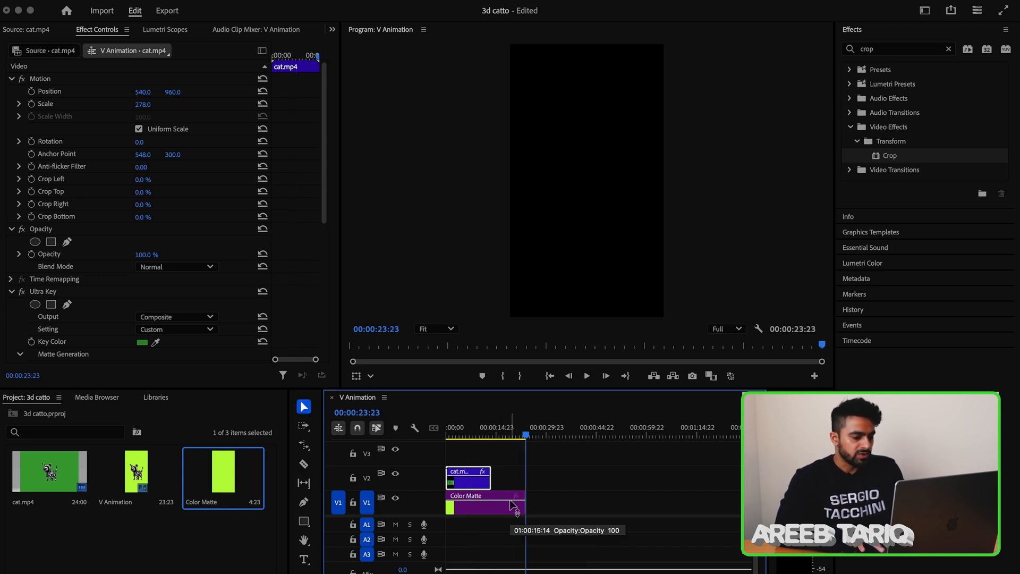
{"action": "left_click", "coordinate": [368, 477]}
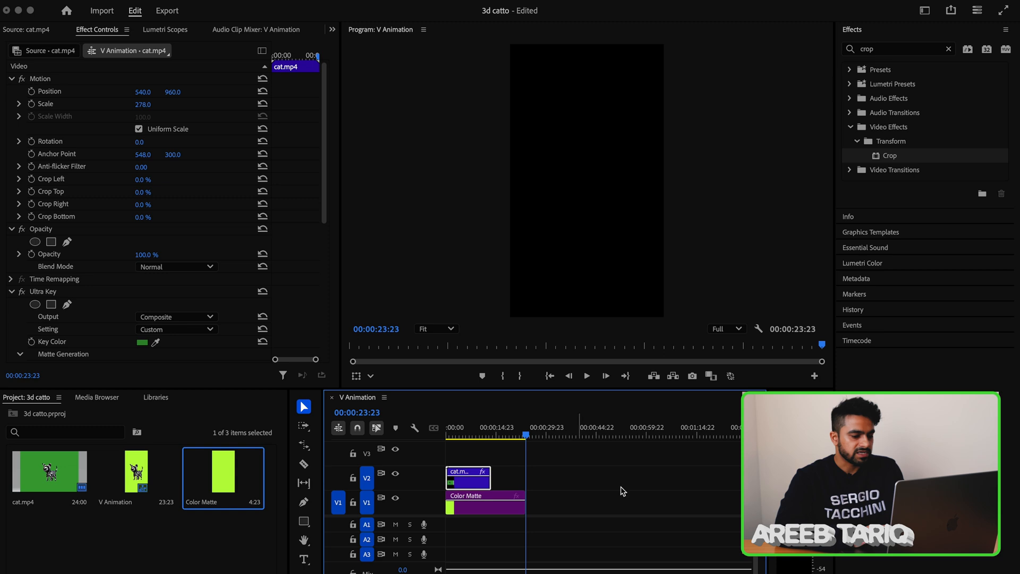
{"action": "key", "text": "Up"}
{"action": "left_click", "coordinate": [488, 504]}
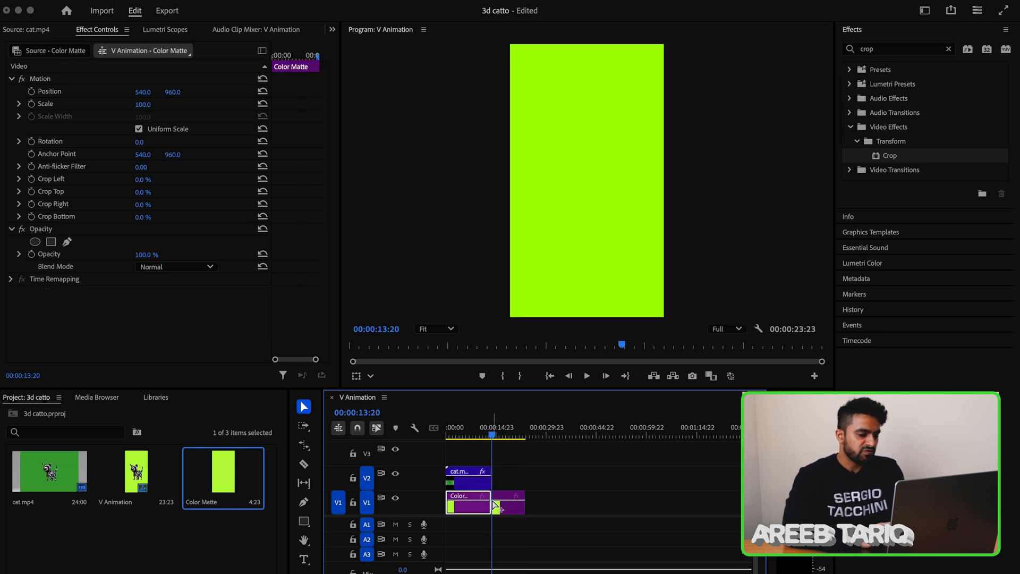
{"action": "left_click", "coordinate": [497, 504]}
{"action": "key", "text": "Delete"}
Add a text layer at 00:00:04:02, place it above the cat near the frame's upper edge, and make it read Metallic Catto
{"action": "left_click", "coordinate": [459, 427]}
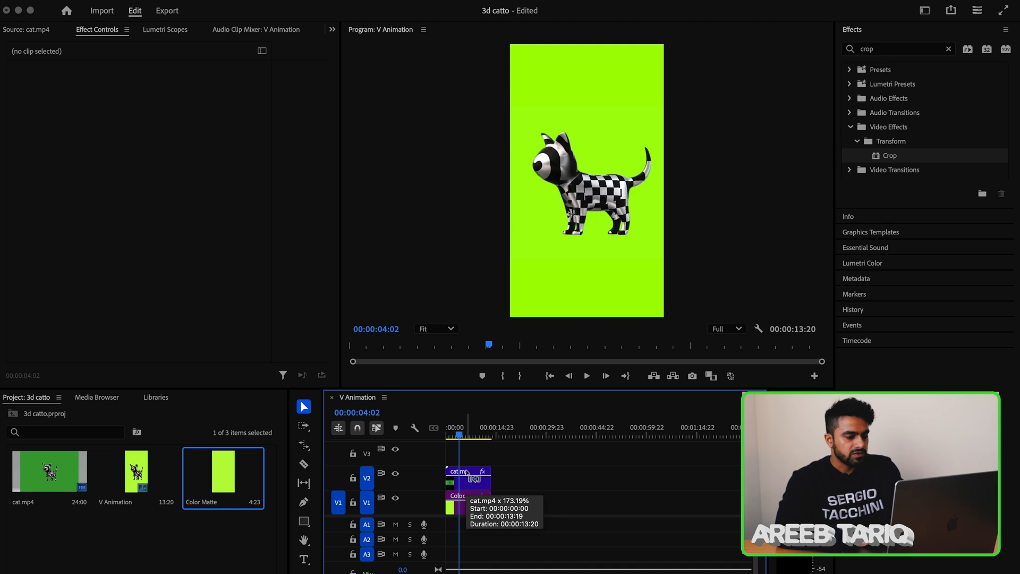
{"action": "key", "text": "super+t"}
{"action": "left_click_drag", "start_coordinate": [646, 183], "coordinate": [585, 74]}
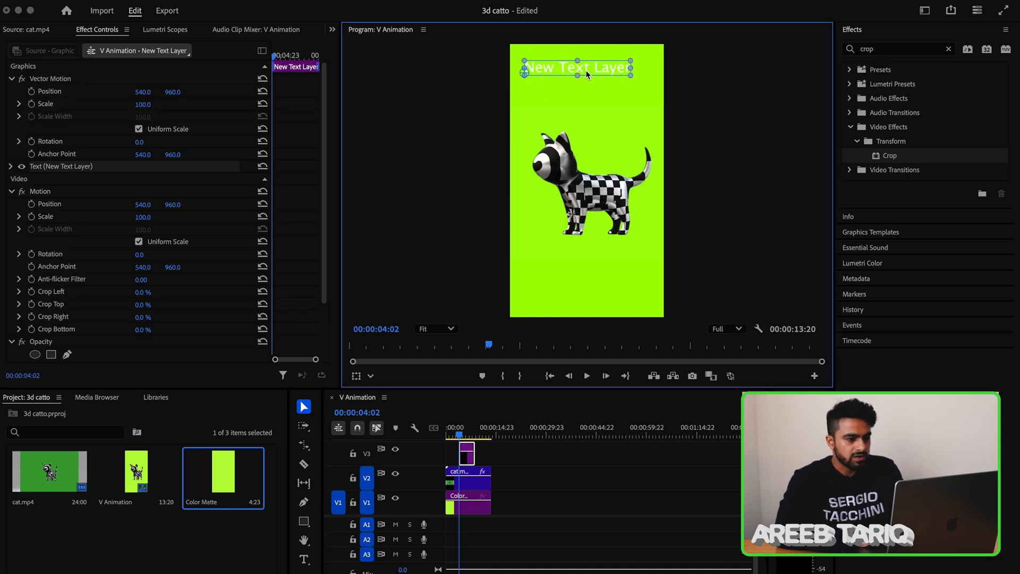
{"action": "double_click", "coordinate": [586, 71]}
{"action": "type", "text": "Metallic Catto"}
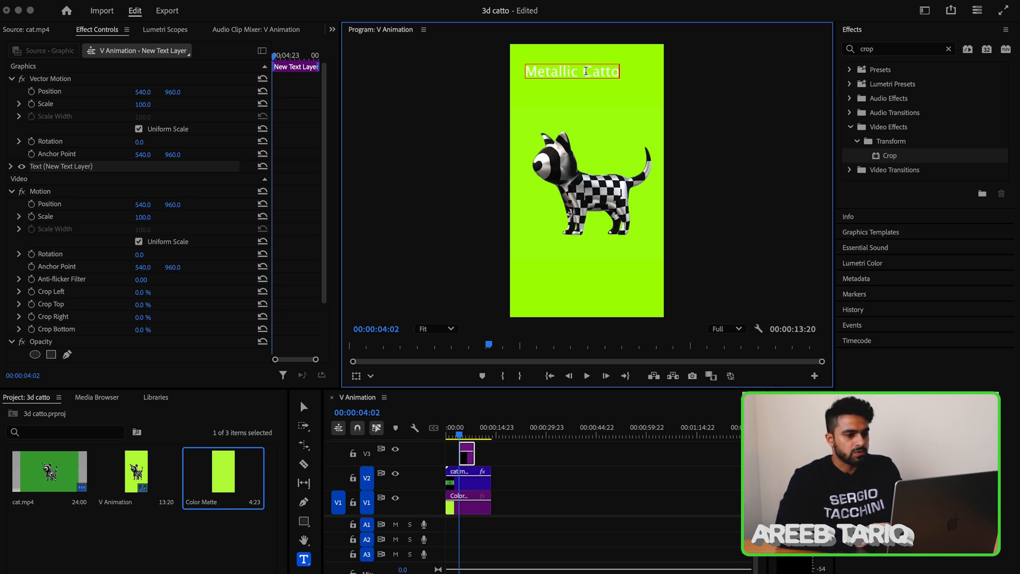
Change the font of the whole Metallic Catto title to Pincoyablack
{"action": "key", "text": "super+a"}
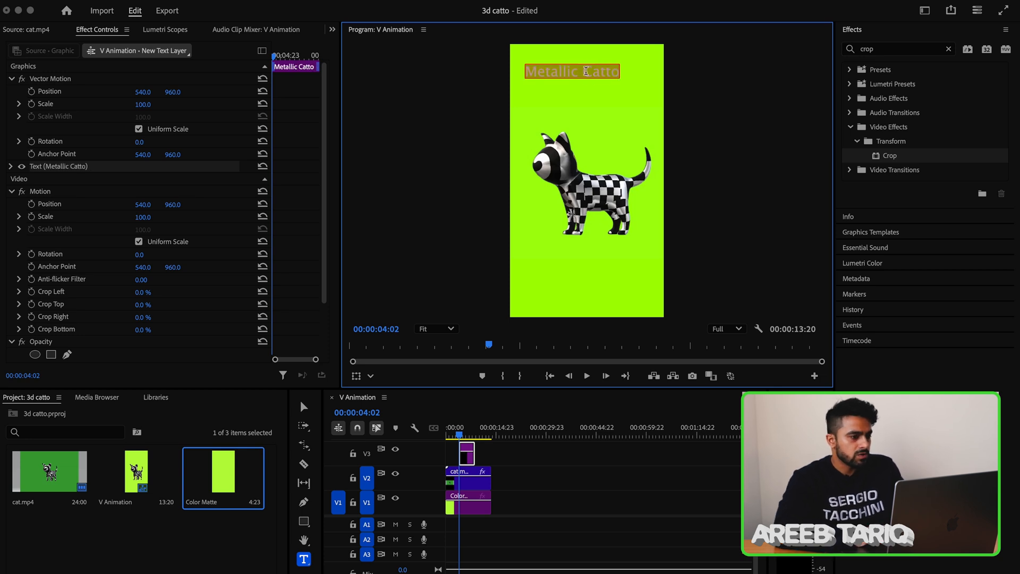
{"action": "left_click", "coordinate": [11, 166]}
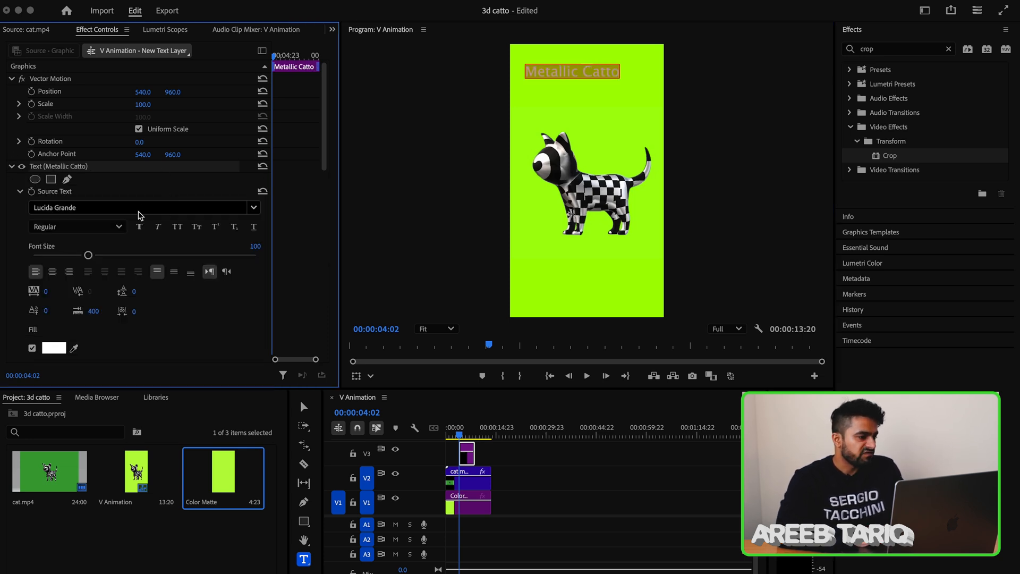
{"action": "left_click", "coordinate": [138, 208]}
{"action": "scroll", "coordinate": [195, 373], "scroll_direction": "up", "scroll_amount": 5}
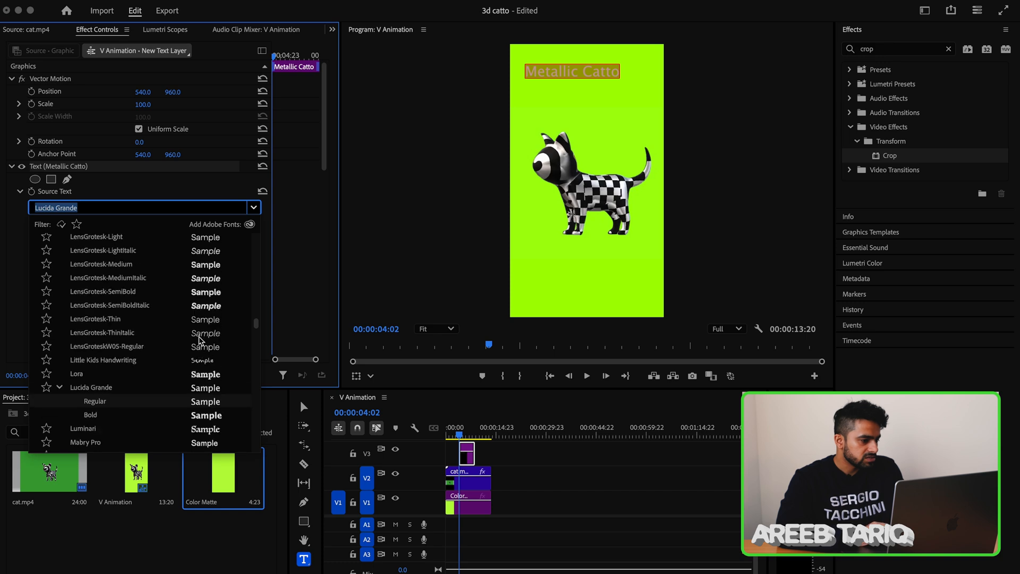
{"action": "scroll", "coordinate": [200, 340], "scroll_direction": "down", "scroll_amount": 10}
{"action": "scroll", "coordinate": [200, 340], "scroll_direction": "down", "scroll_amount": 5}
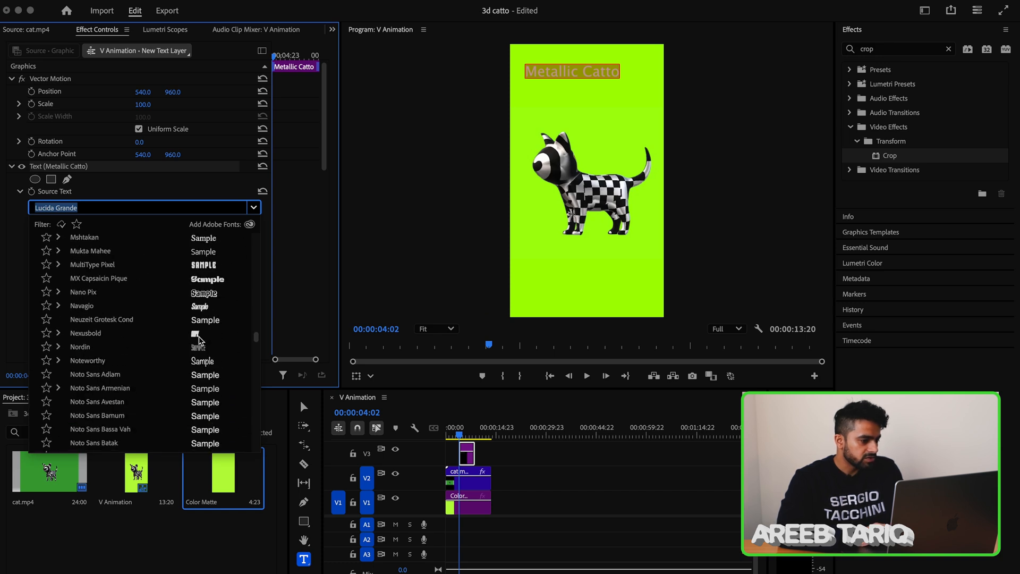
{"action": "scroll", "coordinate": [199, 340], "scroll_direction": "down", "scroll_amount": 10}
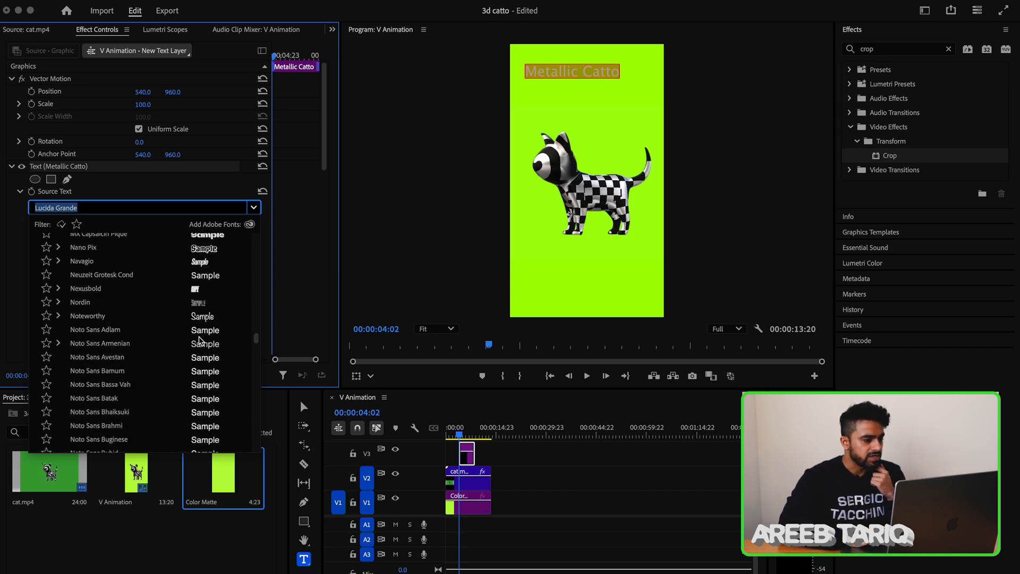
{"action": "scroll", "coordinate": [200, 340], "scroll_direction": "down", "scroll_amount": 15}
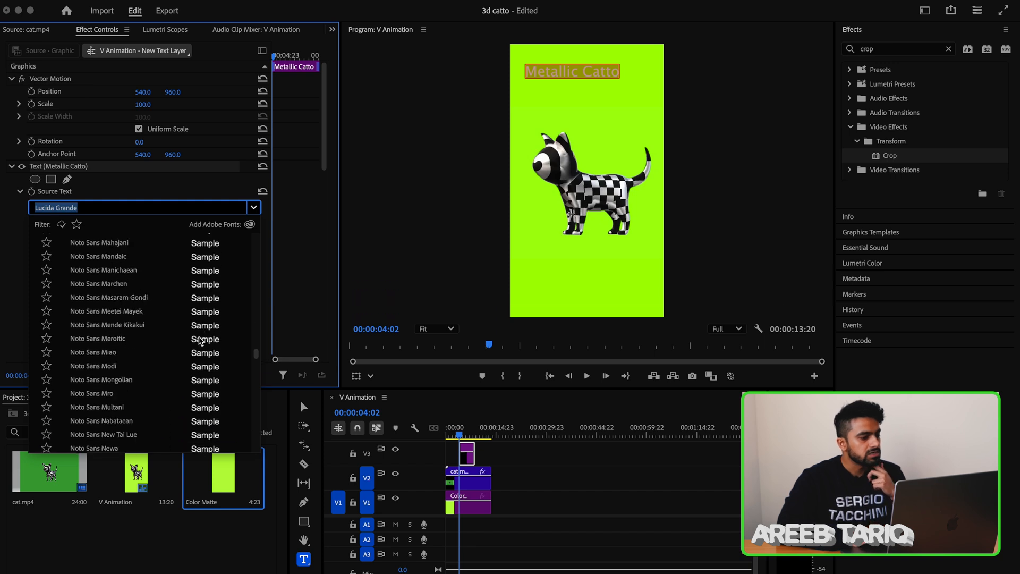
{"action": "scroll", "coordinate": [199, 340], "scroll_direction": "down", "scroll_amount": 1}
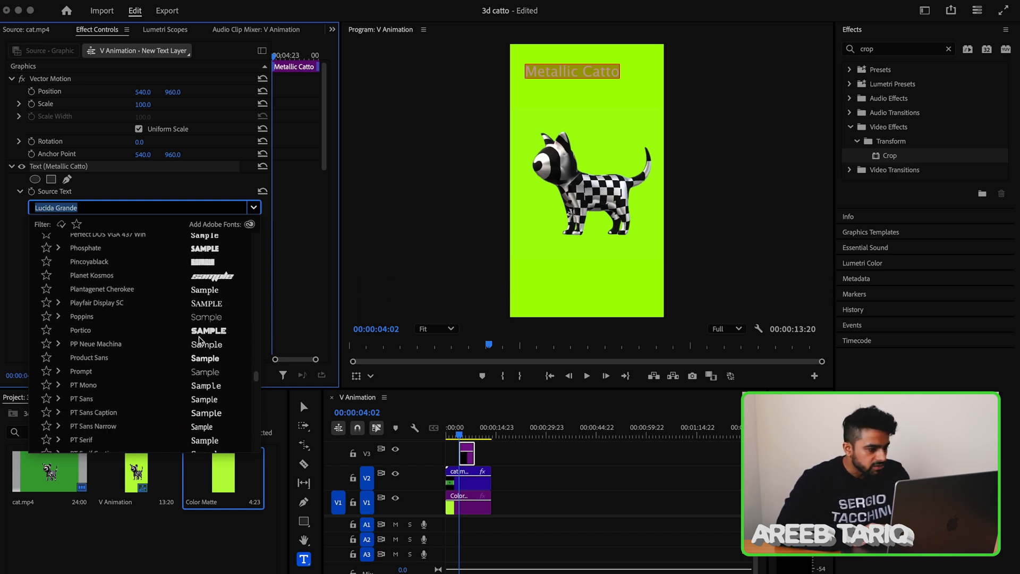
{"action": "left_click", "coordinate": [209, 261]}
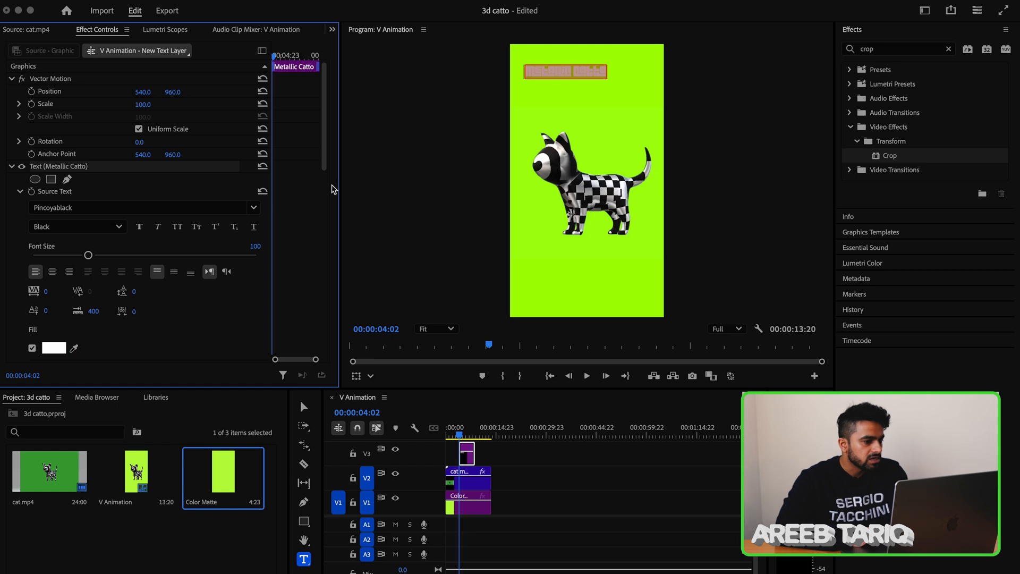
Set the fill colour of the Metallic Catto title to near-black, hex 141414
{"action": "scroll", "coordinate": [329, 167], "scroll_direction": "down", "scroll_amount": 5}
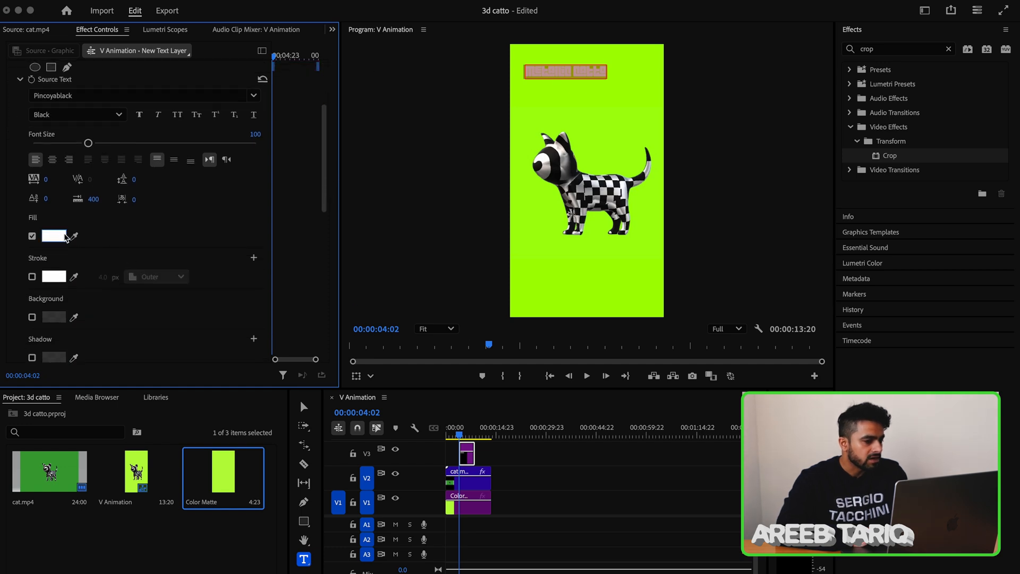
{"action": "left_click", "coordinate": [54, 236]}
{"action": "left_click_drag", "start_coordinate": [418, 298], "coordinate": [338, 244]}
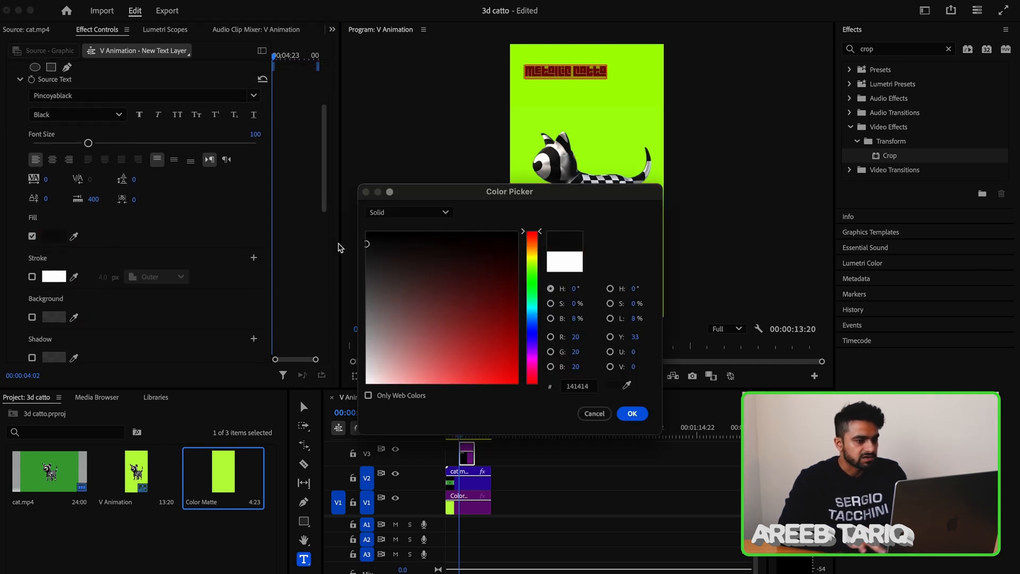
{"action": "key", "text": "Return"}
Shorten the title text to Metallic and set its font size to 323
{"action": "left_click_drag", "start_coordinate": [89, 143], "coordinate": [188, 143]}
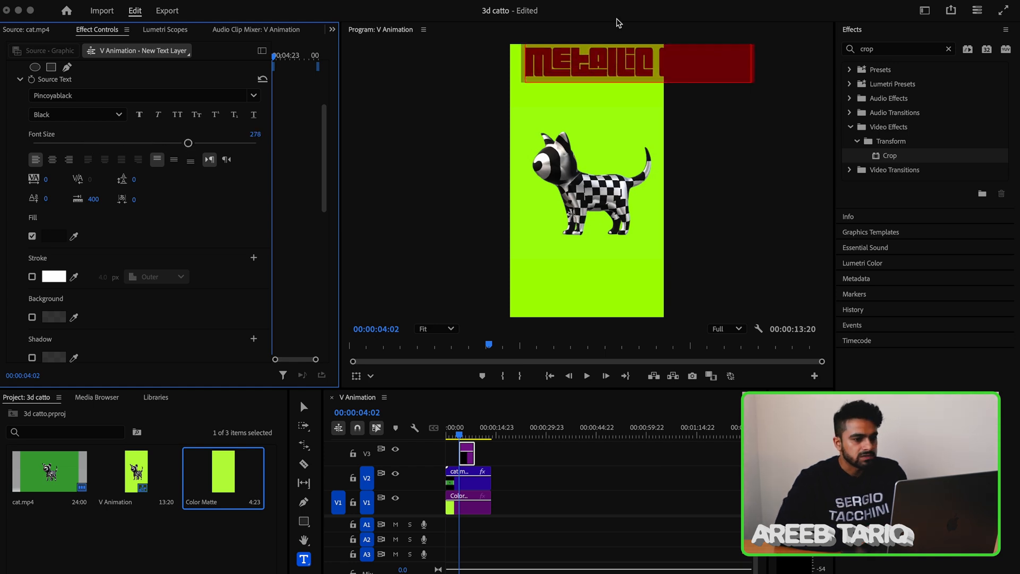
{"action": "left_click", "coordinate": [699, 78]}
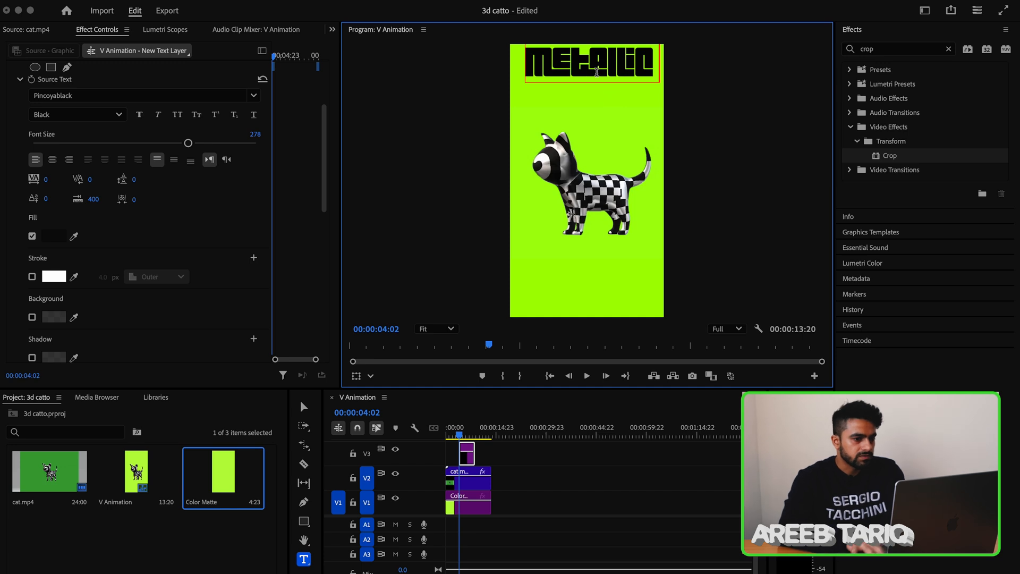
{"action": "left_click_drag", "start_coordinate": [188, 143], "coordinate": [215, 143]}
{"action": "double_click", "coordinate": [608, 58]}
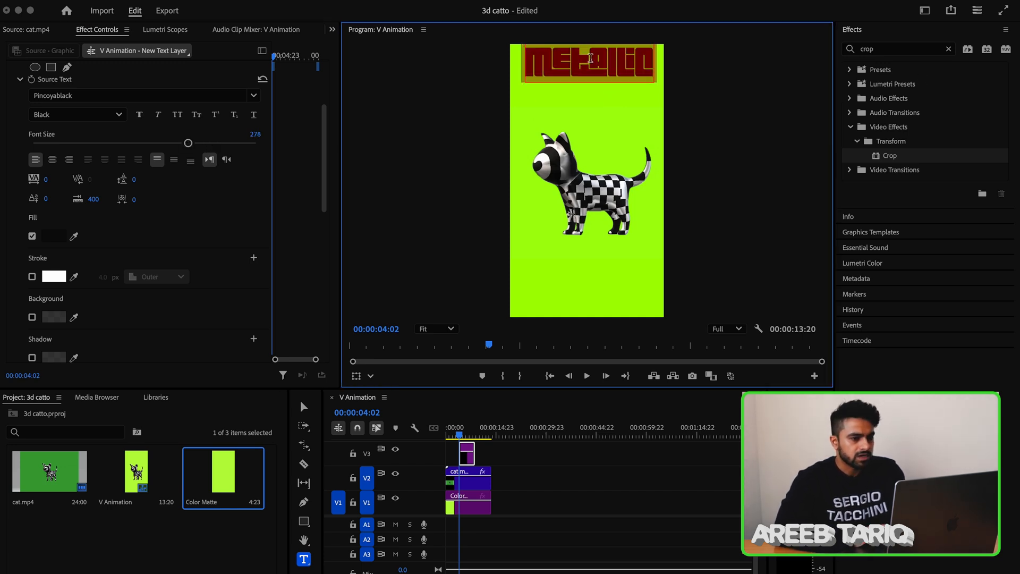
{"action": "left_click_drag", "start_coordinate": [193, 144], "coordinate": [214, 143]}
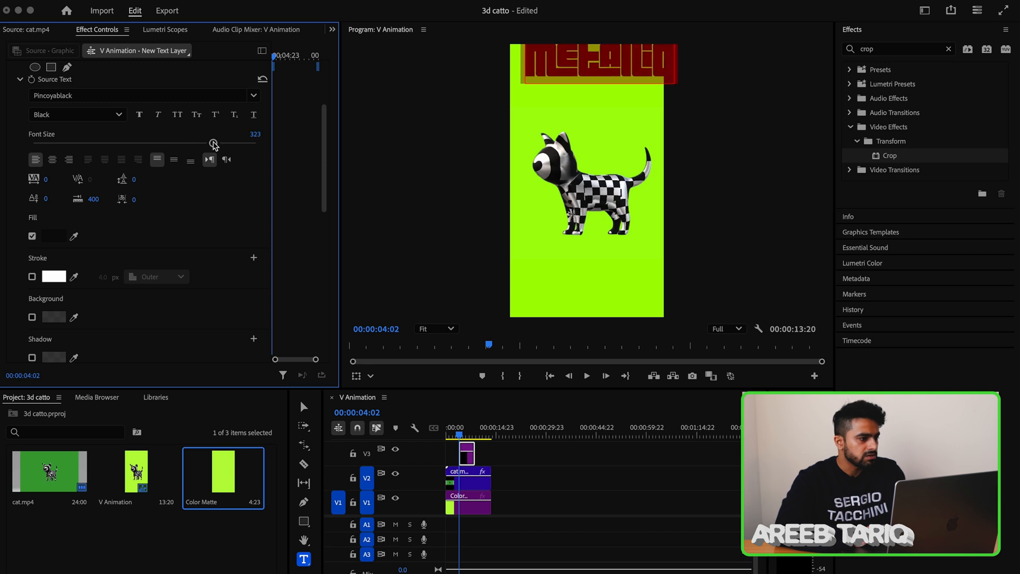
Centre the Metallic title horizontally in the frame and lower it to a Y position of 758
{"action": "scroll", "coordinate": [164, 330], "scroll_direction": "down", "scroll_amount": 6}
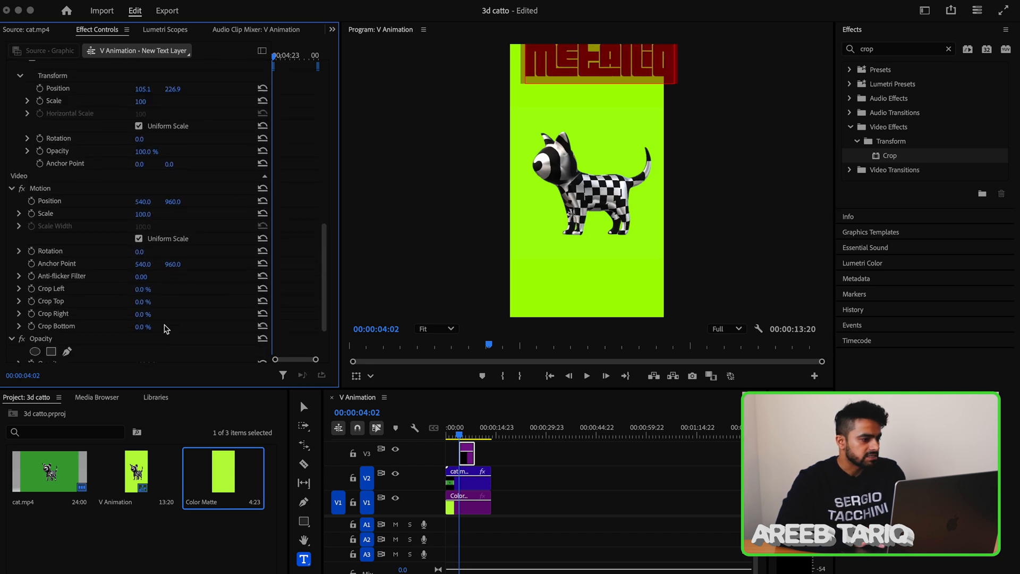
{"action": "scroll", "coordinate": [164, 329], "scroll_direction": "up", "scroll_amount": 10}
{"action": "left_click", "coordinate": [332, 29]}
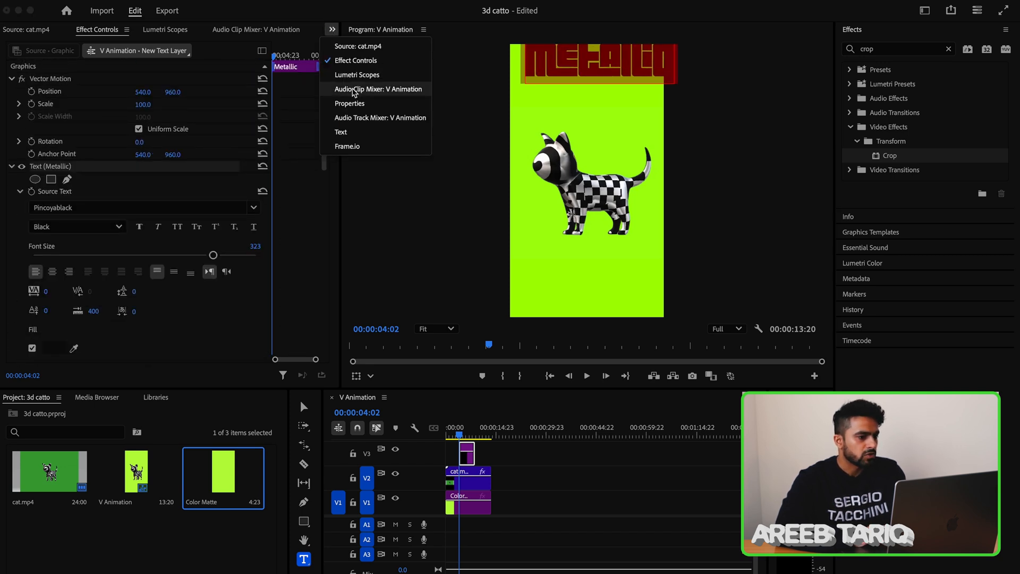
{"action": "left_click", "coordinate": [361, 98]}
{"action": "scroll", "coordinate": [122, 330], "scroll_direction": "down", "scroll_amount": 5}
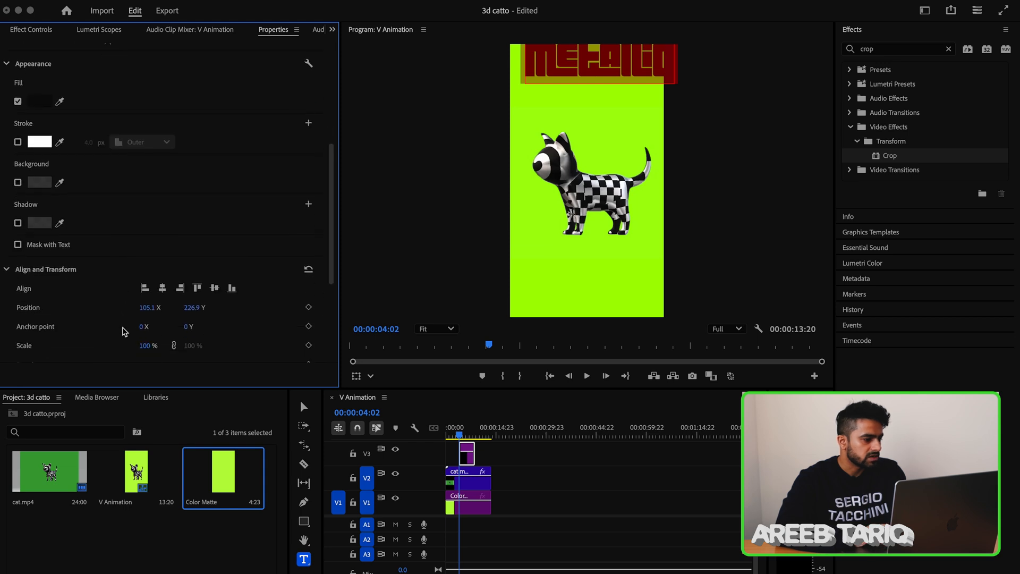
{"action": "left_click", "coordinate": [162, 288]}
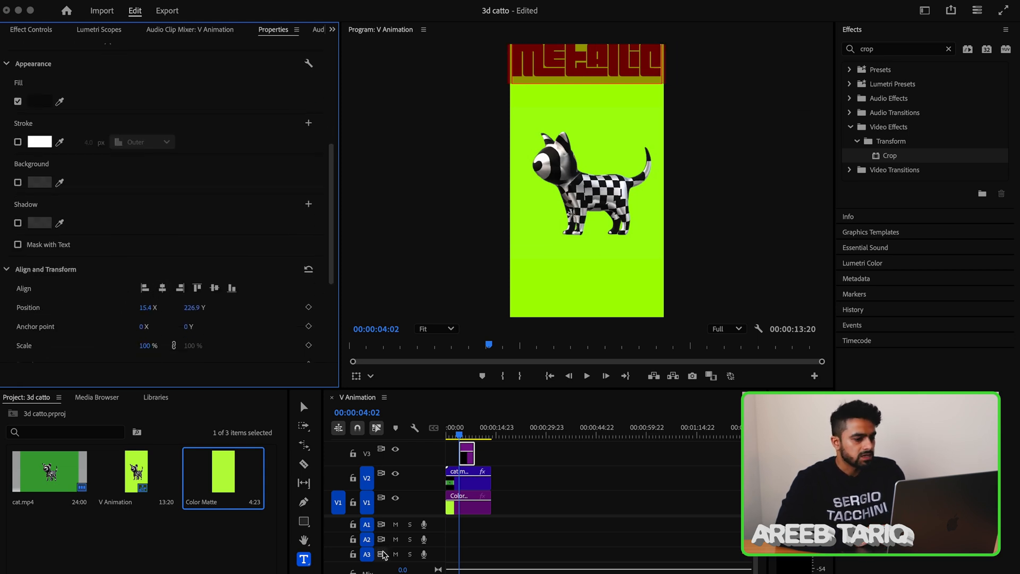
{"action": "left_click_drag", "start_coordinate": [192, 307], "coordinate": [545, 342]}
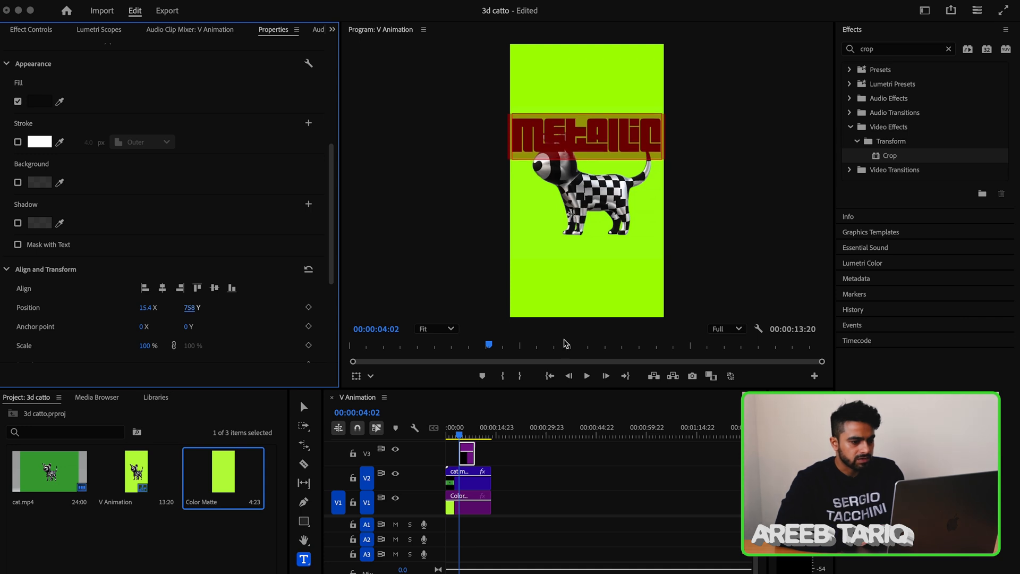
Place the Metallic title on the track beneath the cat clip for the animation's full length and preview it
{"action": "mouse_move", "coordinate": [461, 460]}
{"action": "left_mouse_down"}
{"action": "mouse_move", "coordinate": [444, 461]}
{"action": "mouse_move", "coordinate": [493, 459]}
{"action": "mouse_move", "coordinate": [478, 487]}
{"action": "mouse_move", "coordinate": [477, 452]}
{"action": "left_mouse_up"}
{"action": "key", "text": "space"}
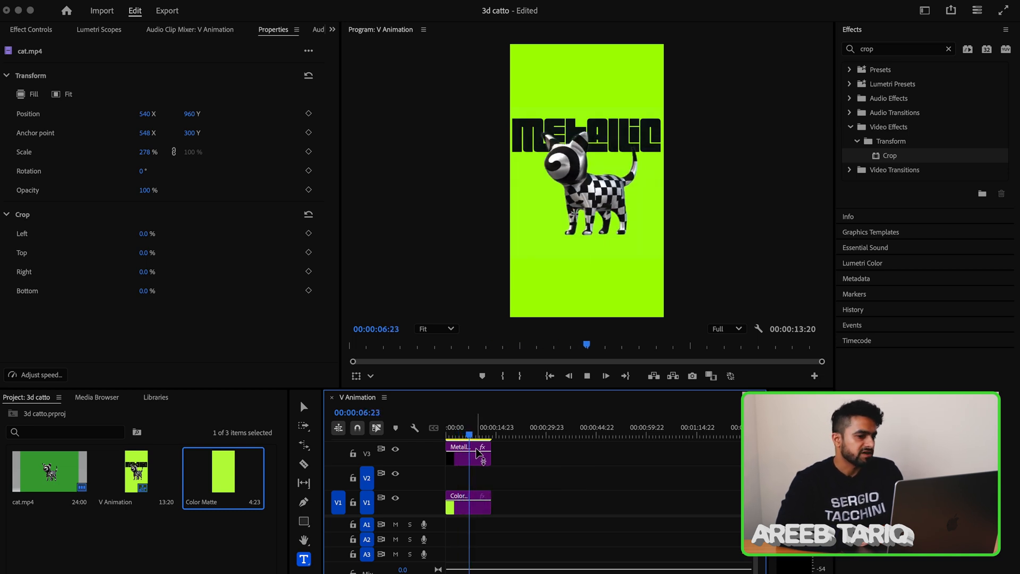
{"action": "key", "text": "space"}
Duplicate the Metallic title clip onto V2 and change the copy's text to Catto
{"action": "left_click", "coordinate": [474, 457]}
{"action": "left_click_drag", "start_coordinate": [470, 463], "coordinate": [470, 487]}
{"action": "double_click", "coordinate": [526, 139]}
{"action": "type", "text": "Catto"}
Set the Catto text's font size to 400 and lower it beneath the Metallic line to Y 1085
{"action": "left_click_drag", "start_coordinate": [221, 198], "coordinate": [279, 208]}
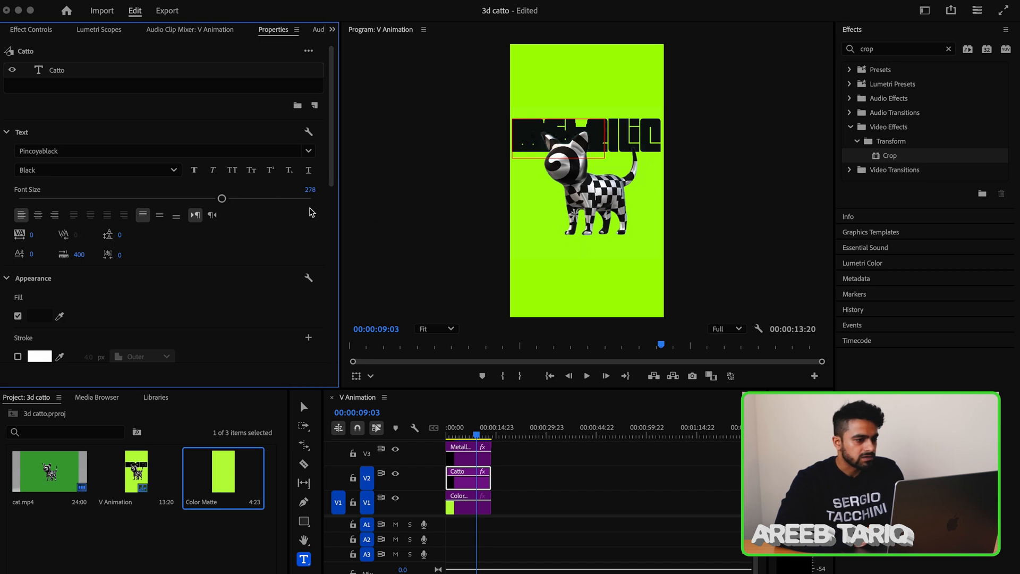
{"action": "double_click", "coordinate": [531, 139]}
{"action": "left_click_drag", "start_coordinate": [222, 199], "coordinate": [312, 202]}
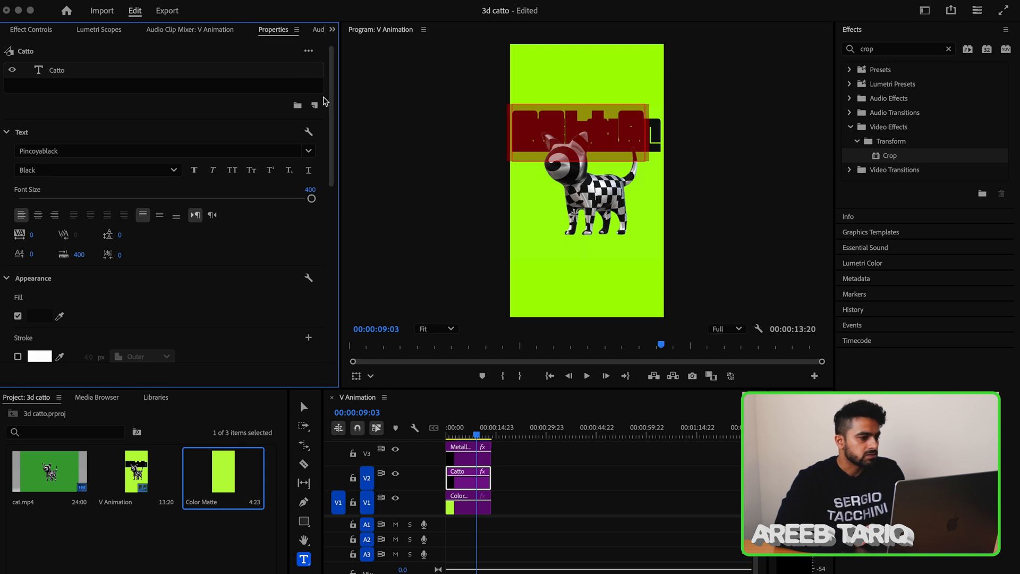
{"action": "left_click_drag", "start_coordinate": [329, 101], "coordinate": [330, 227]}
{"action": "left_click_drag", "start_coordinate": [193, 226], "coordinate": [405, 238]}
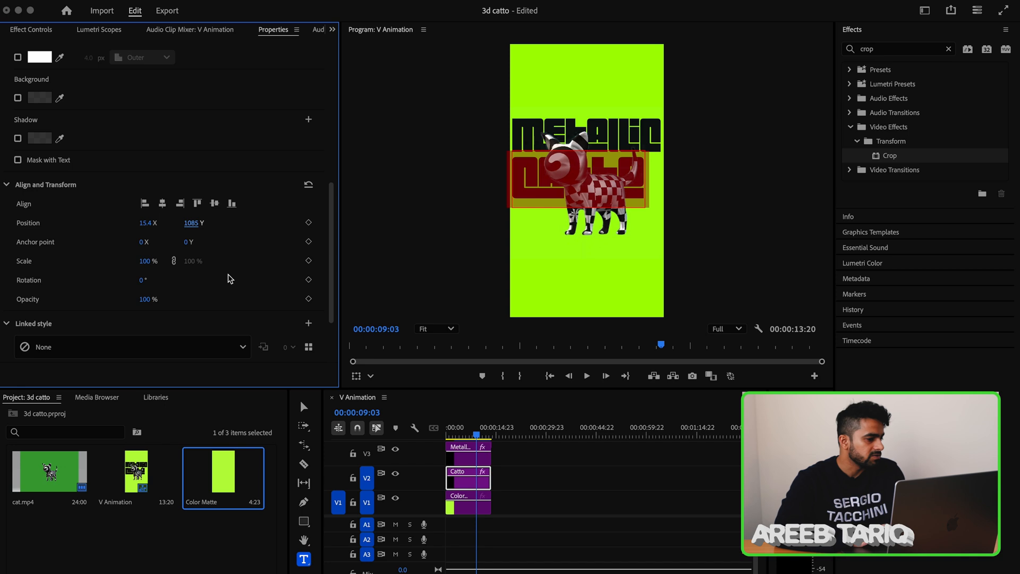
Scale the Catto text to 111% and move it down to a Y position of 1132
{"action": "scroll", "coordinate": [335, 273], "scroll_direction": "down", "scroll_amount": 1}
{"action": "left_click_drag", "start_coordinate": [335, 275], "coordinate": [337, 139]}
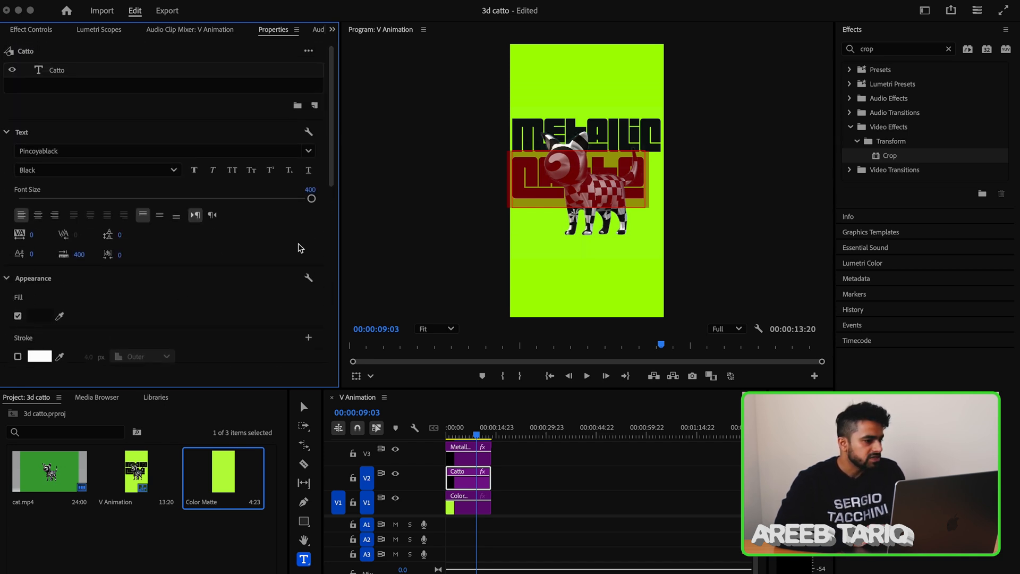
{"action": "scroll", "coordinate": [262, 276], "scroll_direction": "down", "scroll_amount": 10}
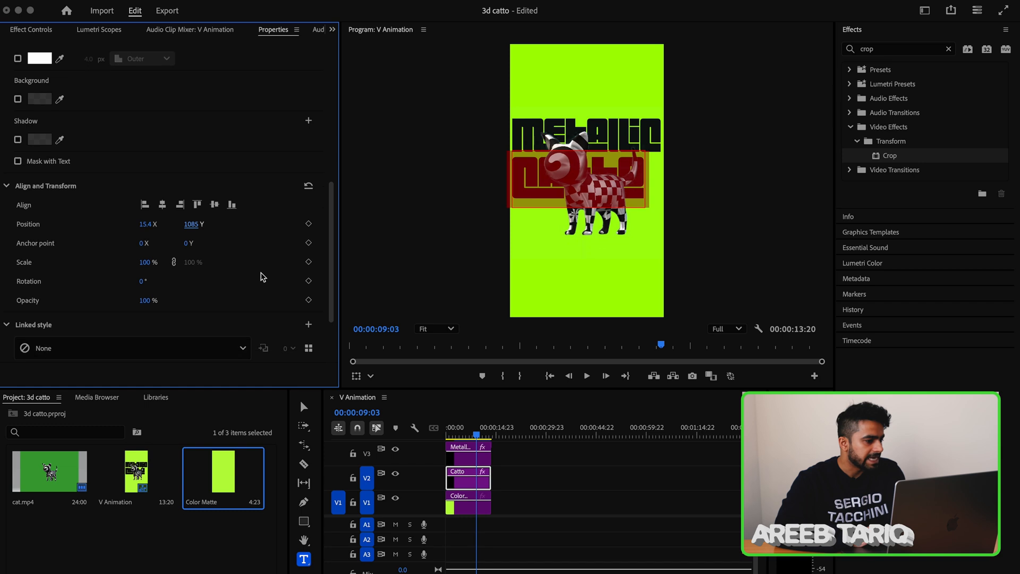
{"action": "left_click_drag", "start_coordinate": [150, 262], "coordinate": [158, 262]}
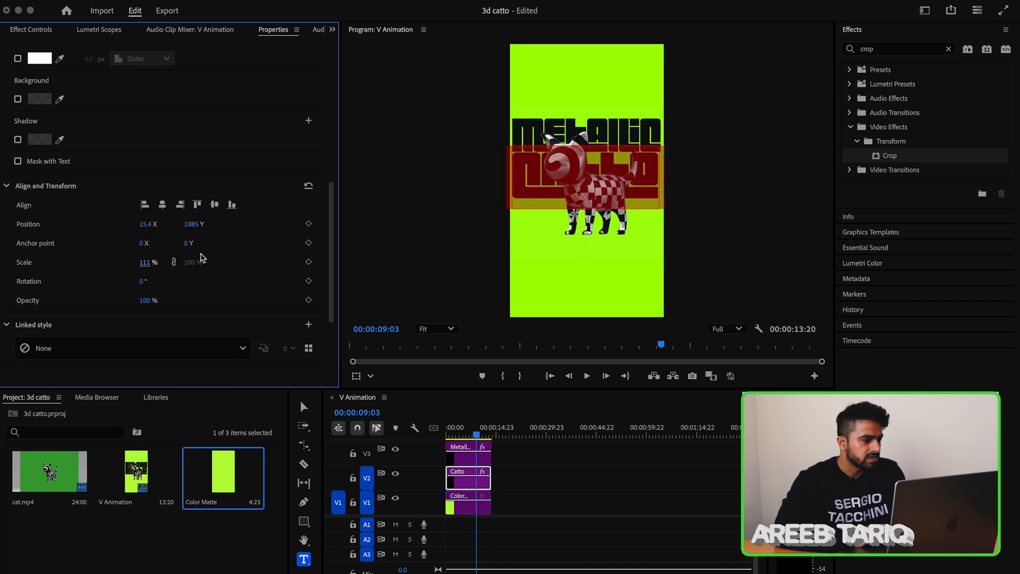
{"action": "scroll", "coordinate": [254, 250], "scroll_direction": "up", "scroll_amount": 1}
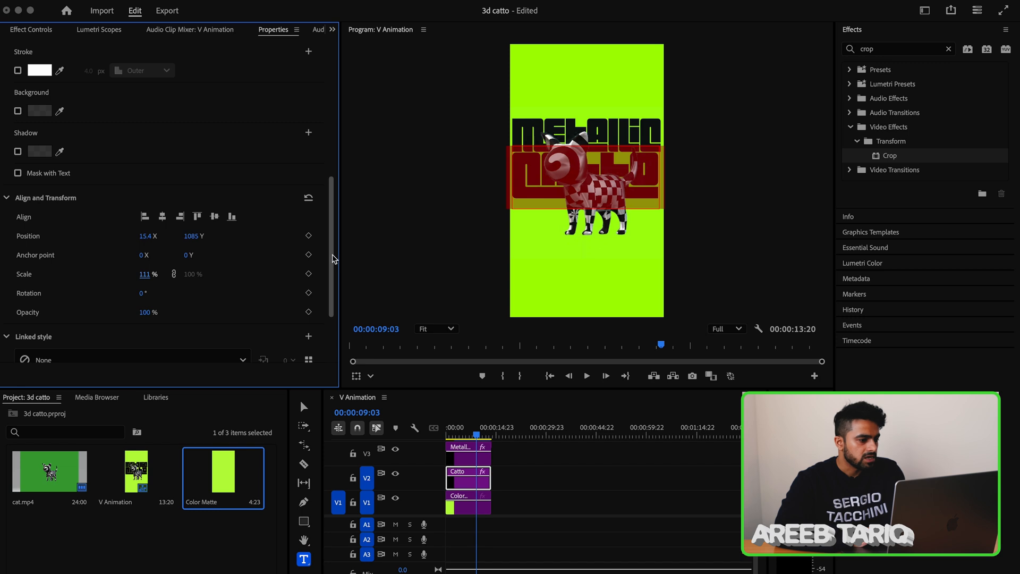
{"action": "scroll", "coordinate": [332, 254], "scroll_direction": "up", "scroll_amount": 1}
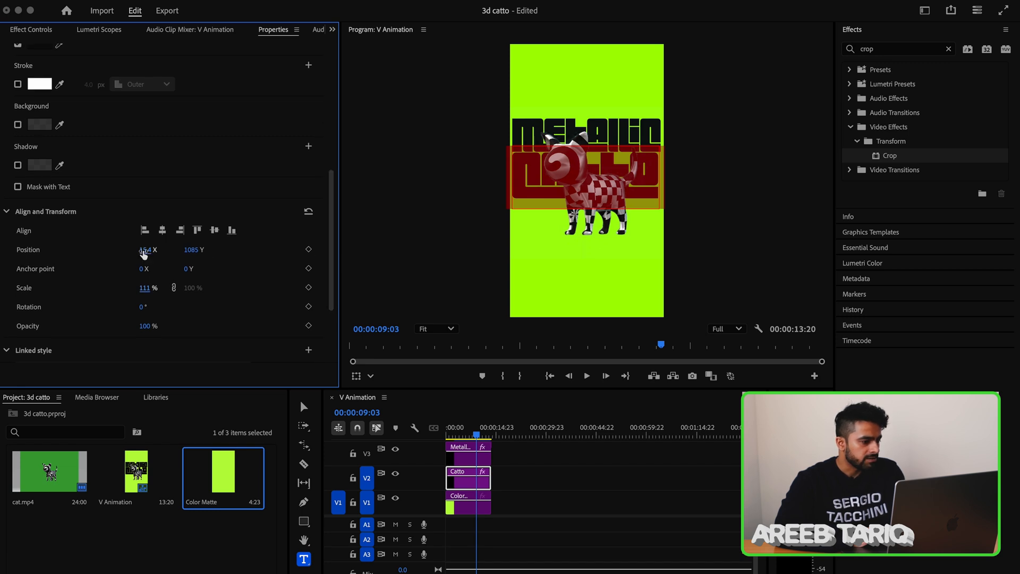
{"action": "left_click_drag", "start_coordinate": [194, 251], "coordinate": [236, 259]}
Play the animation from the start to check both title words behind the cat
{"action": "left_click_drag", "start_coordinate": [451, 433], "coordinate": [418, 429]}
{"action": "key", "text": "space"}
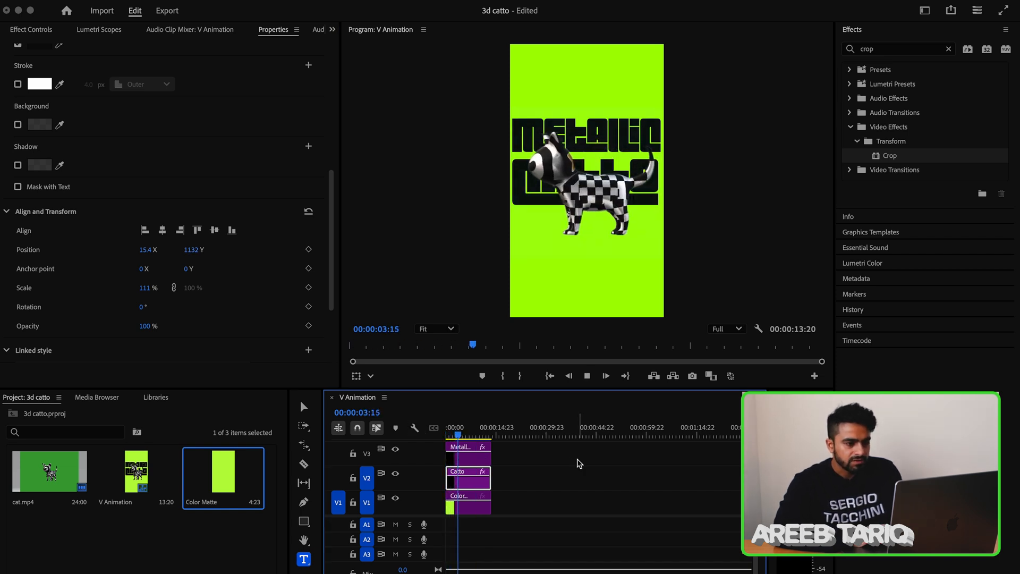
{"action": "key", "text": "space"}
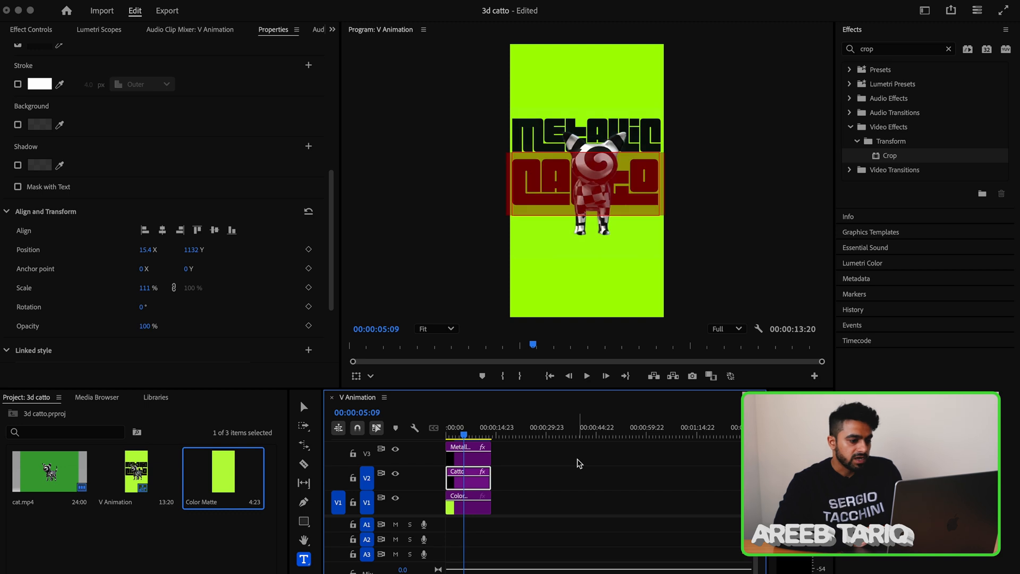
Duplicate the cat clip so that identical copies are stacked on V4 and V5
{"action": "scroll", "coordinate": [522, 474], "scroll_direction": "up", "scroll_amount": 2}
{"action": "left_click_drag", "start_coordinate": [462, 470], "coordinate": [474, 490]}
{"action": "scroll", "coordinate": [464, 461], "scroll_direction": "up", "scroll_amount": 3}
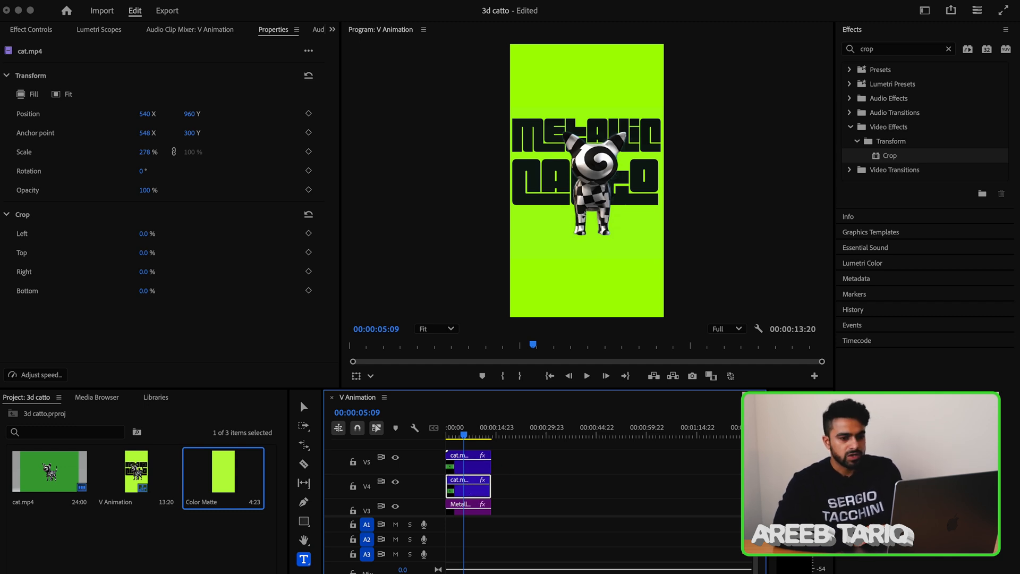
Apply the Vertical Flip effect to the cat copy on V4 and move it down to Y 1714 as a reflection
{"action": "double_click", "coordinate": [875, 47]}
{"action": "type", "text": "f"}
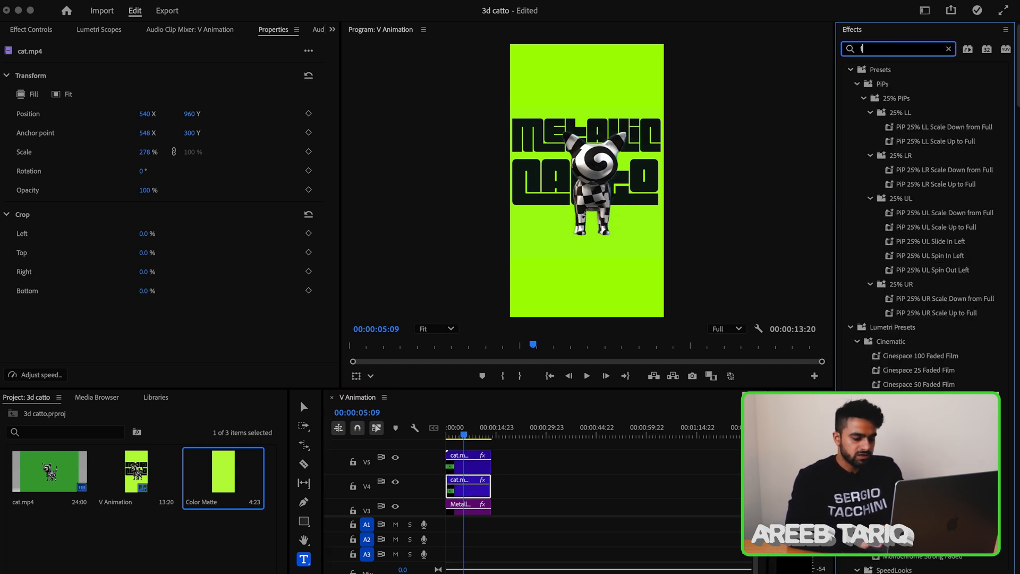
{"action": "type", "text": "lip"}
{"action": "left_click_drag", "start_coordinate": [922, 155], "coordinate": [459, 484]}
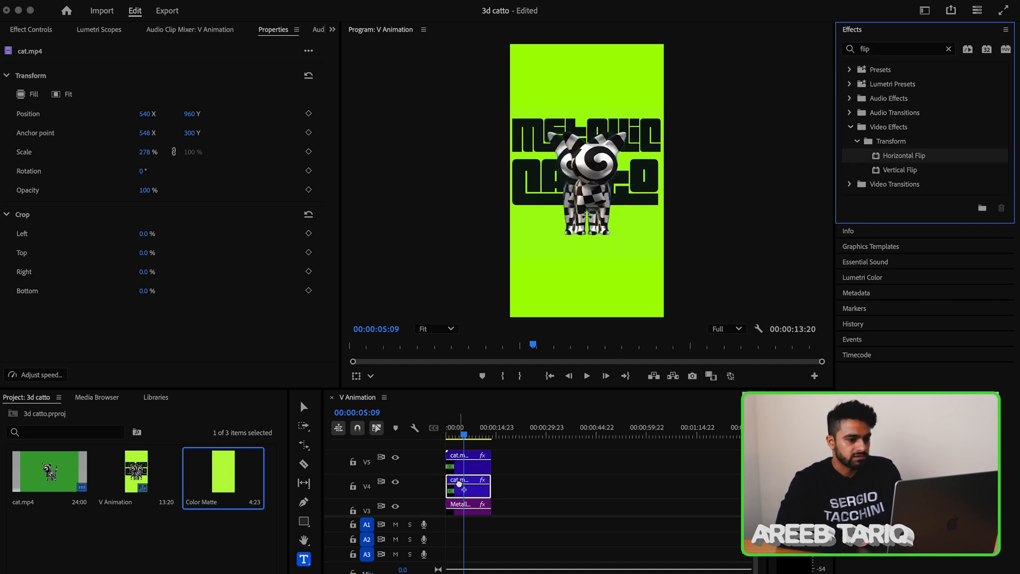
{"action": "left_click_drag", "start_coordinate": [900, 168], "coordinate": [537, 502]}
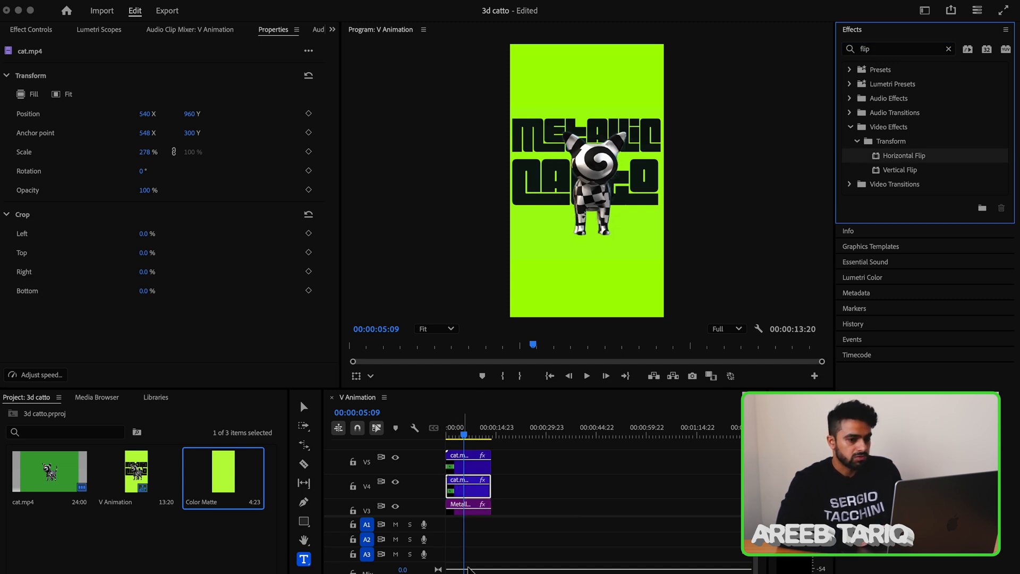
{"action": "left_click_drag", "start_coordinate": [900, 169], "coordinate": [466, 490]}
{"action": "left_click", "coordinate": [430, 448]}
{"action": "left_click_drag", "start_coordinate": [190, 114], "coordinate": [699, 168]}
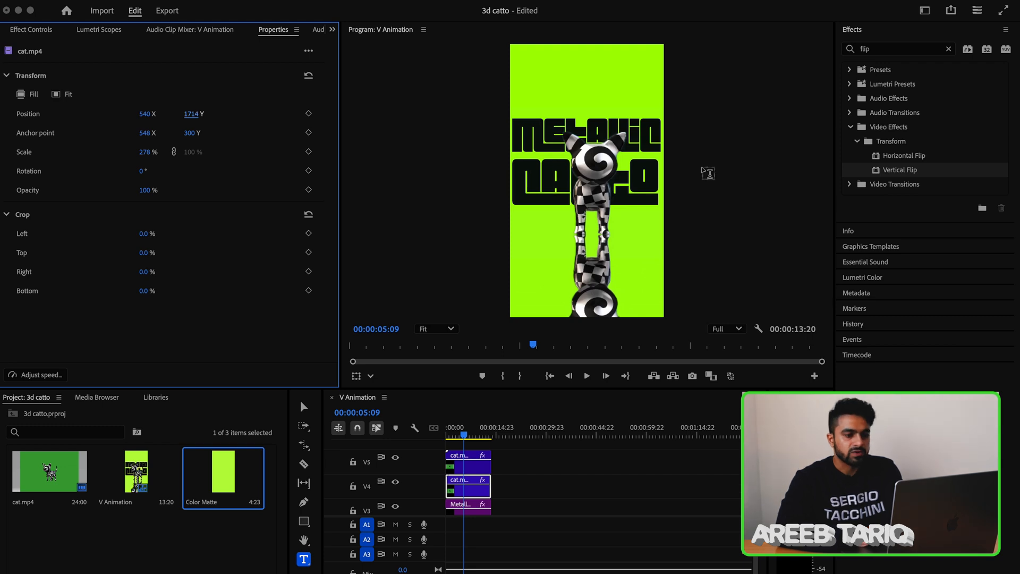
Lower the opacity of the flipped cat copy to 8%
{"action": "left_click", "coordinate": [883, 49]}
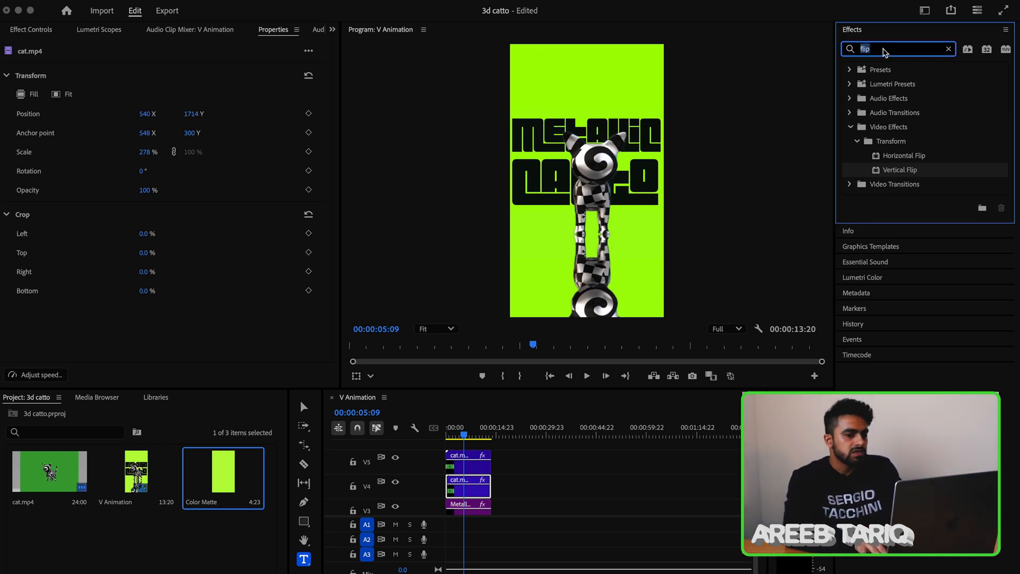
{"action": "left_click", "coordinate": [173, 183]}
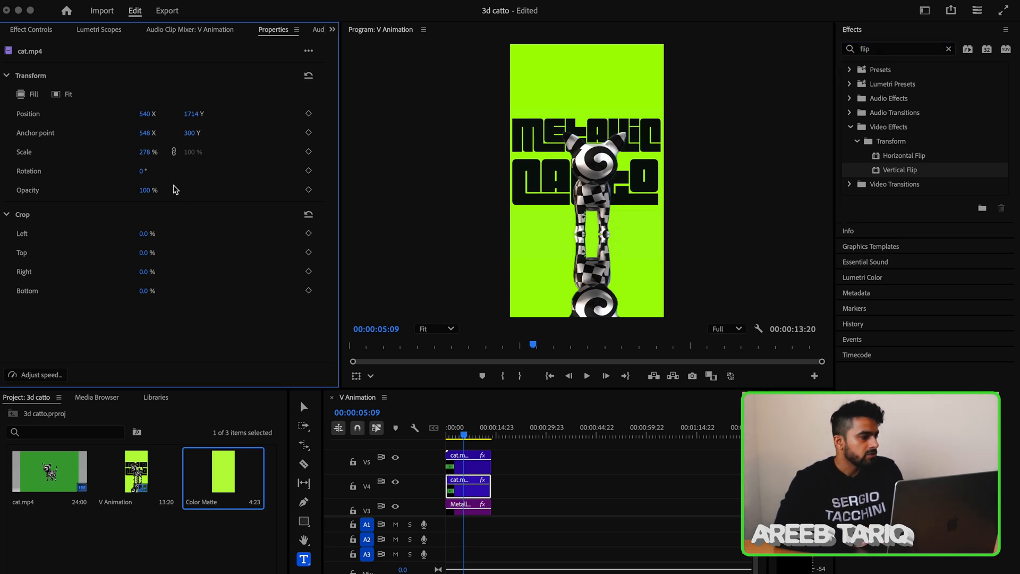
{"action": "left_click", "coordinate": [332, 29]}
{"action": "left_click", "coordinate": [349, 61]}
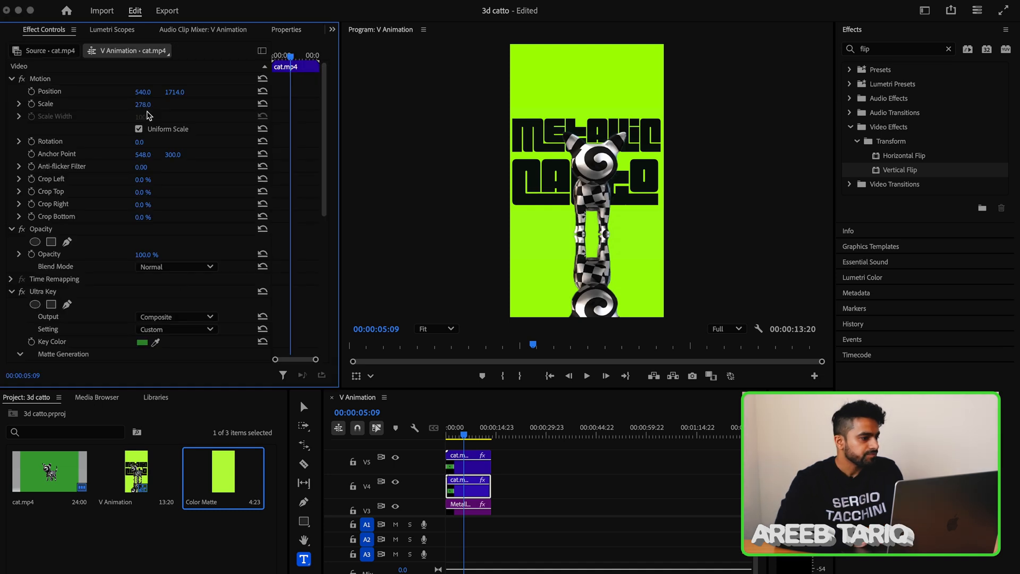
{"action": "left_click_drag", "start_coordinate": [143, 256], "coordinate": [93, 256]}
{"action": "left_click", "coordinate": [142, 255]}
Play the animation from the start to check the cat's faint reflection
{"action": "left_click_drag", "start_coordinate": [466, 434], "coordinate": [414, 433]}
{"action": "key", "text": "space"}
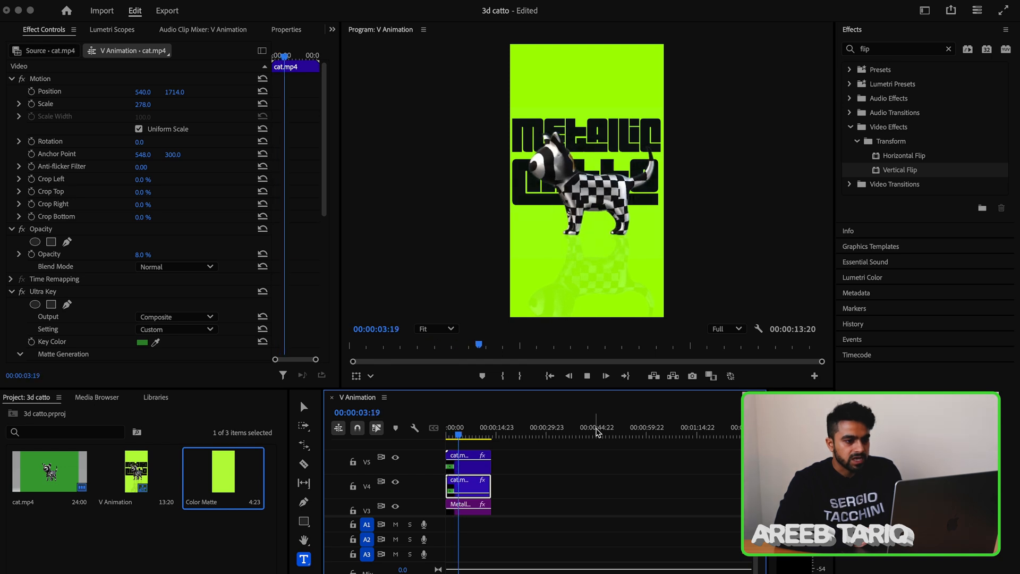
{"action": "key", "text": "space"}
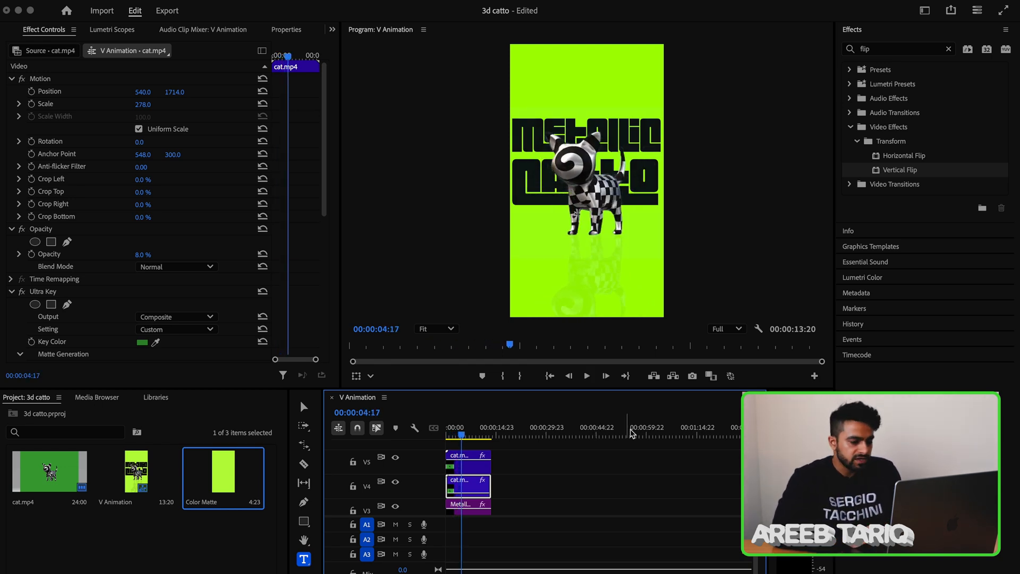
Export the frame at 00:00:04:06 as a PNG into the 3D Cat folder and import it into the project
{"action": "mouse_move", "coordinate": [461, 435]}
{"action": "left_mouse_down"}
{"action": "mouse_move", "coordinate": [451, 437]}
{"action": "mouse_move", "coordinate": [471, 437]}
{"action": "mouse_move", "coordinate": [455, 438]}
{"action": "mouse_move", "coordinate": [470, 449]}
{"action": "mouse_move", "coordinate": [458, 450]}
{"action": "left_mouse_up"}
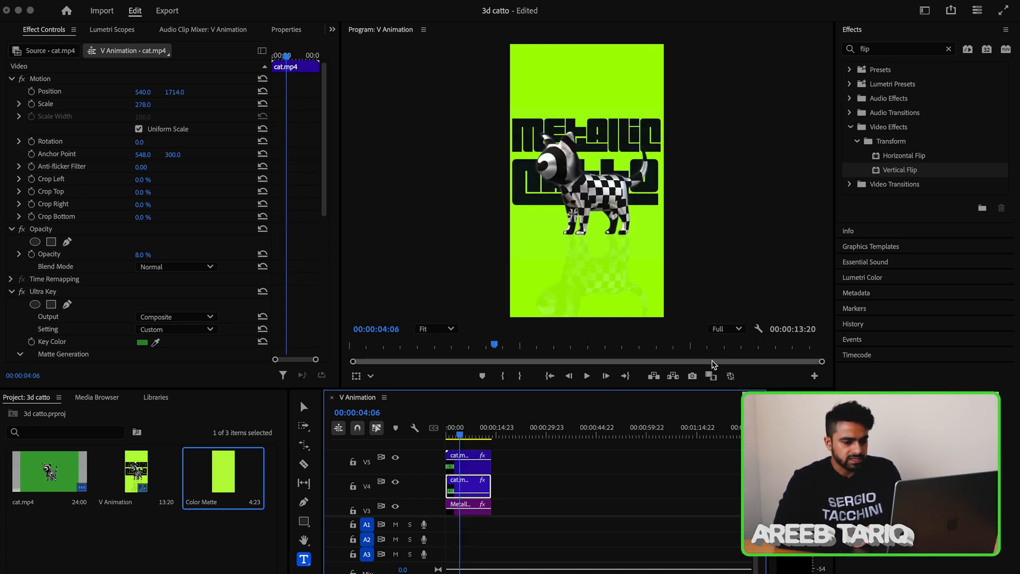
{"action": "left_click", "coordinate": [693, 376]}
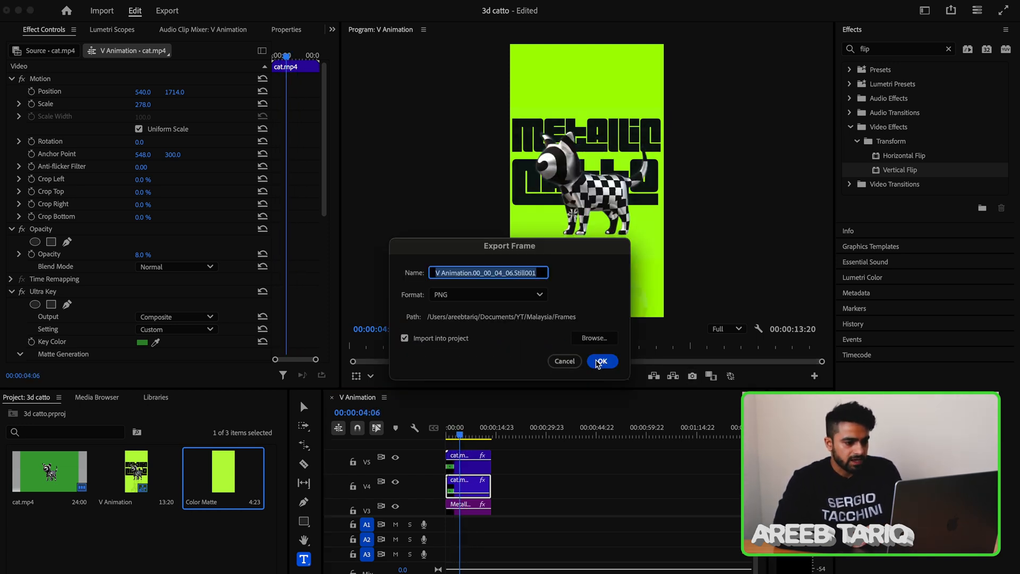
{"action": "left_click", "coordinate": [590, 338]}
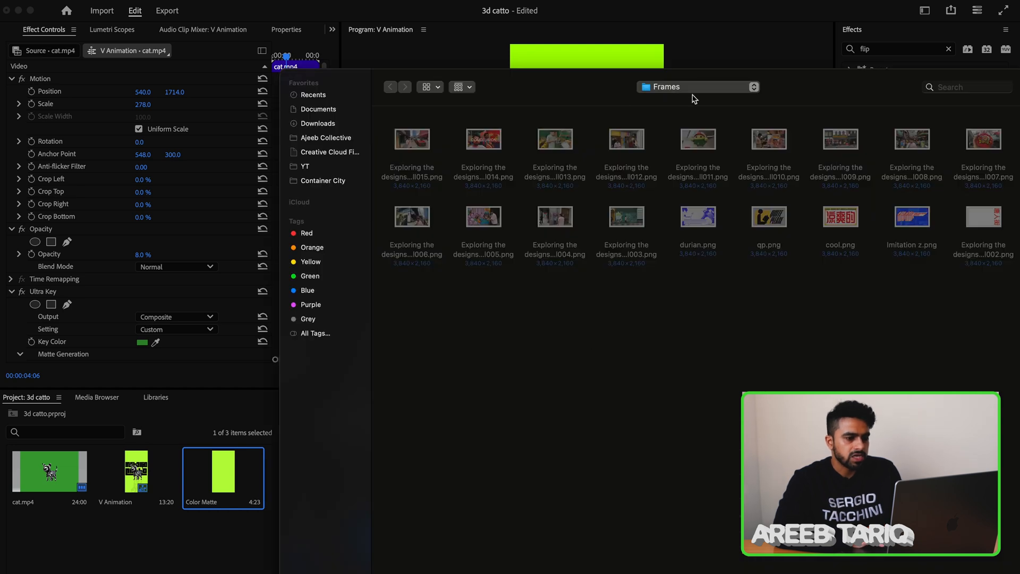
{"action": "left_click", "coordinate": [692, 89]}
{"action": "left_click", "coordinate": [689, 211]}
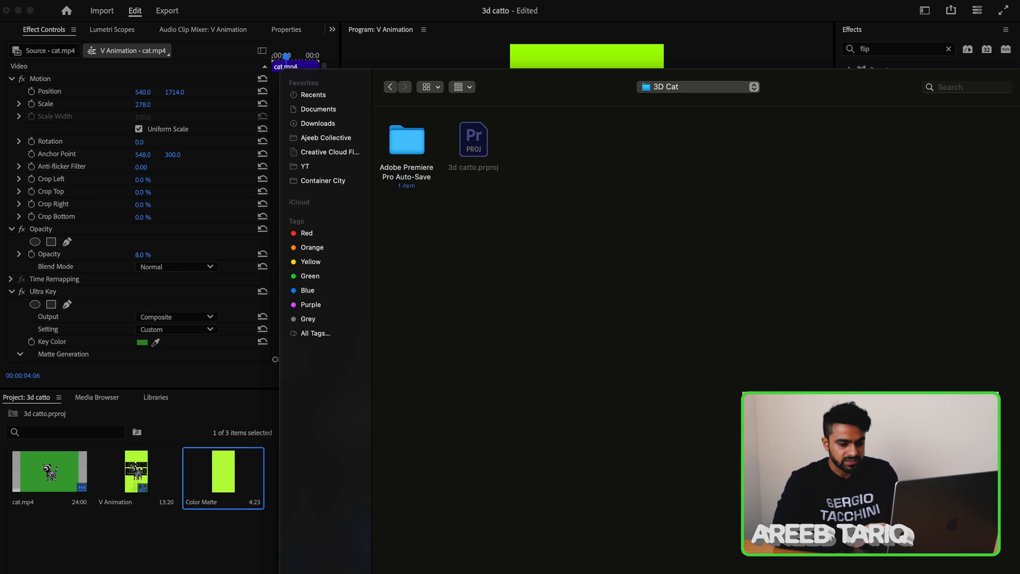
{"action": "key", "text": "Return"}
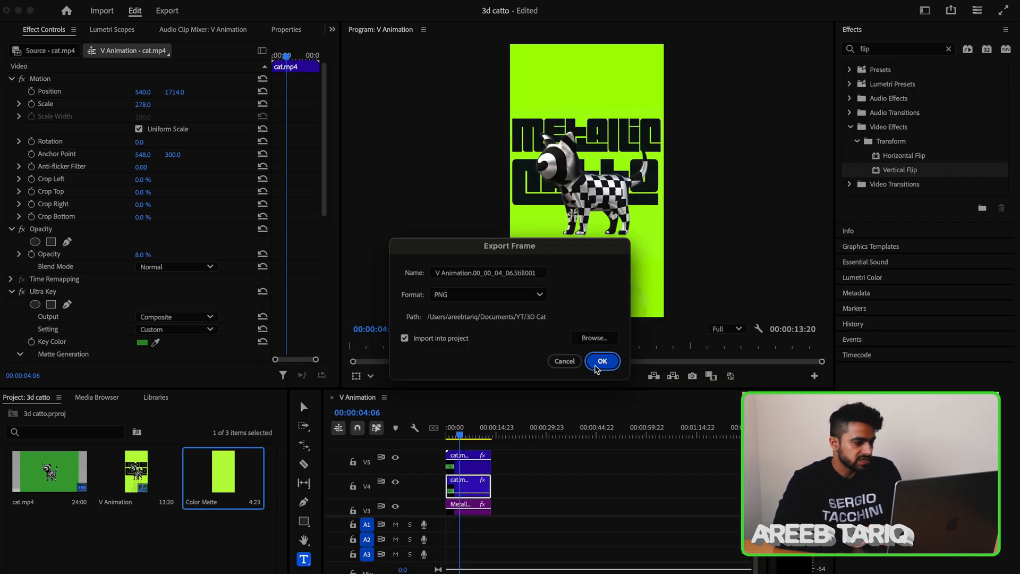
{"action": "left_click", "coordinate": [602, 361]}
Reveal the exported still in Finder and open it with Adobe Photoshop 2024
{"action": "right_click", "coordinate": [63, 543]}
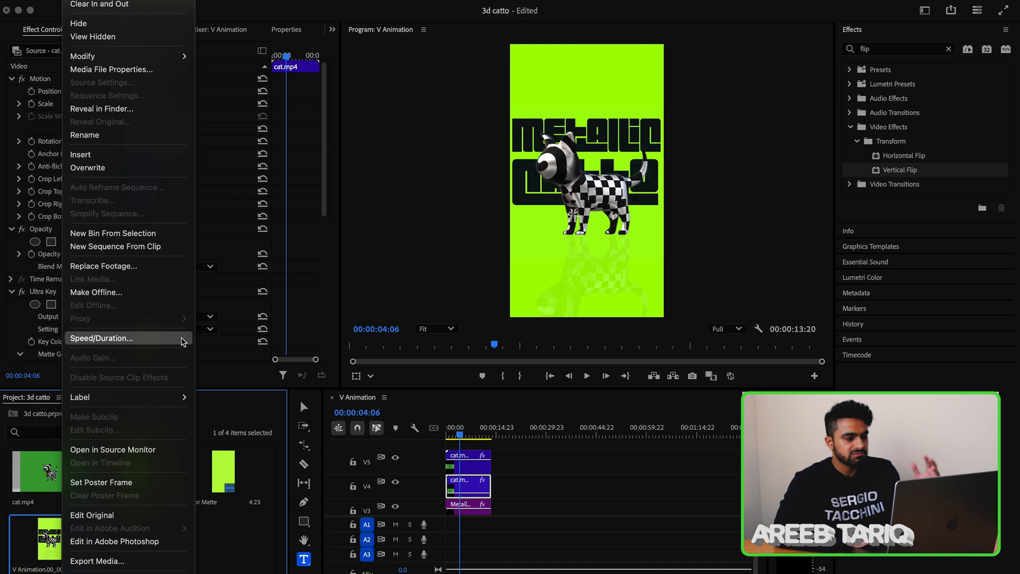
{"action": "left_click", "coordinate": [164, 110]}
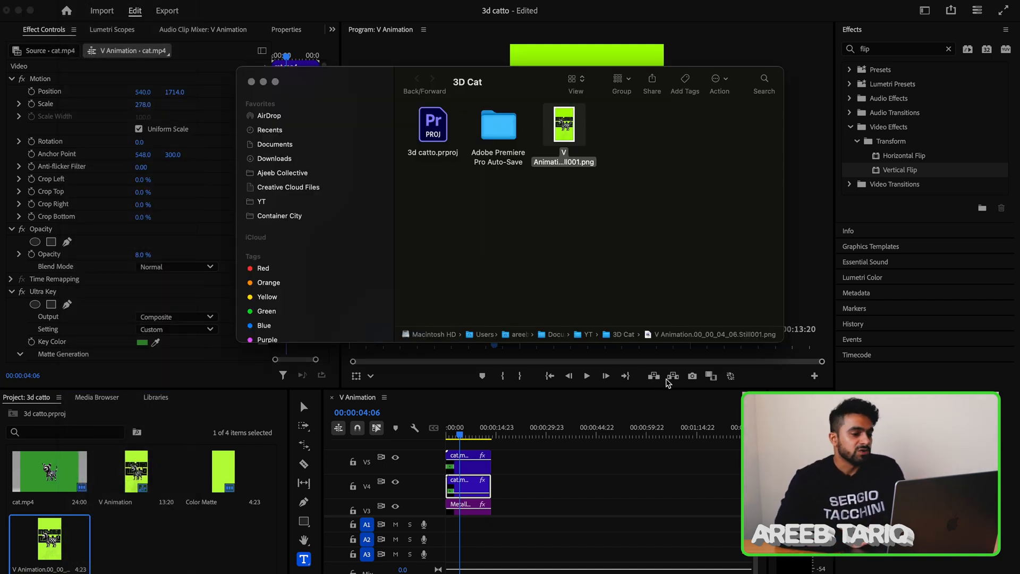
{"action": "right_click", "coordinate": [569, 128]}
{"action": "mouse_move", "coordinate": [765, 145]}
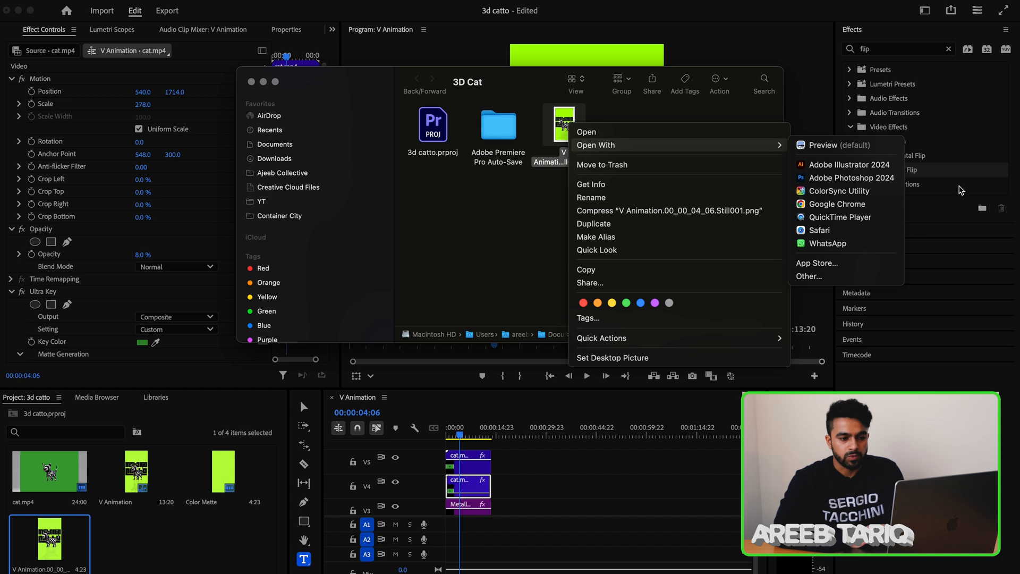
{"action": "left_click", "coordinate": [846, 179]}
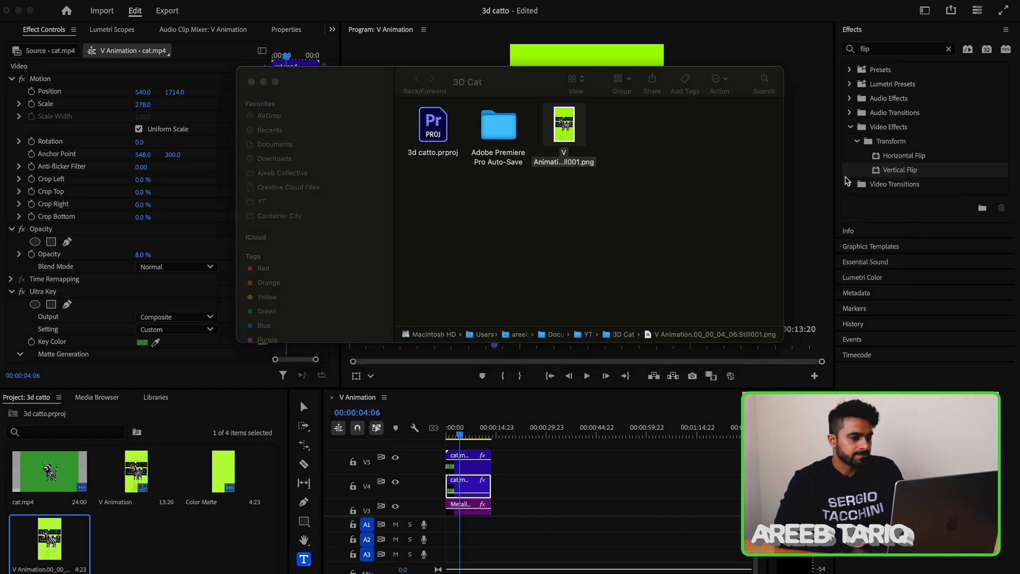
Paste the sheet of cat silhouettes over the still and keep only its upper row of six cats as a separate layer
{"action": "key", "text": "super+Tab"}
{"action": "key", "text": "super+Tab"}
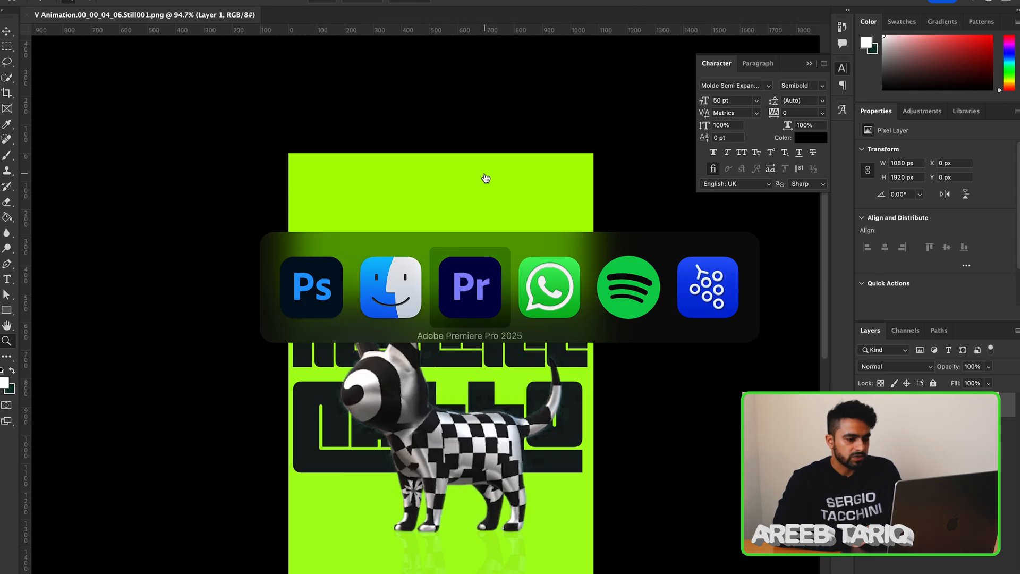
{"action": "key", "text": "super+shift+Tab"}
{"action": "key", "text": "super+space"}
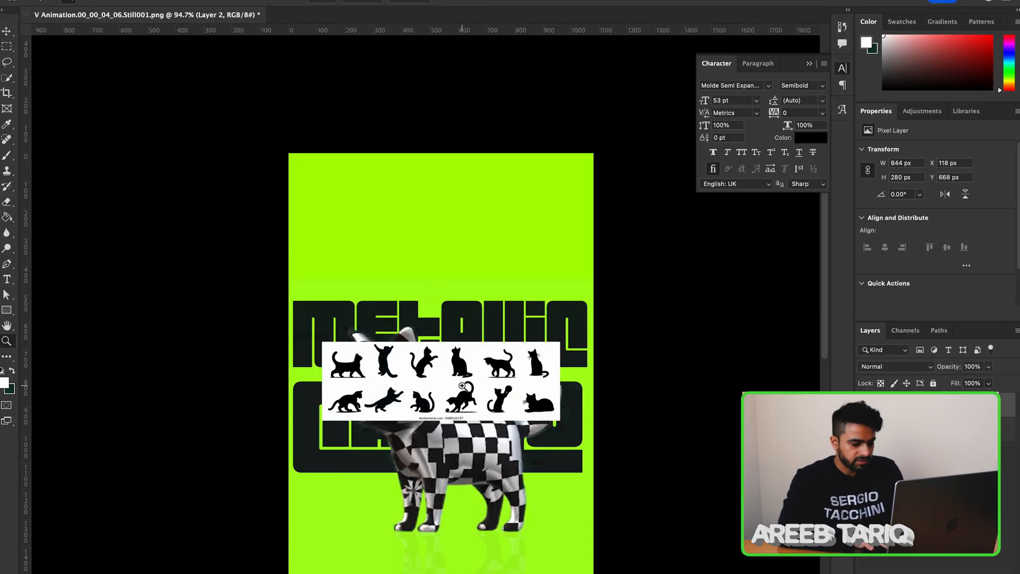
{"action": "key", "text": "m"}
{"action": "left_click_drag", "start_coordinate": [305, 308], "coordinate": [663, 387]}
{"action": "key", "text": "super+j"}
{"action": "left_click", "coordinate": [865, 429]}
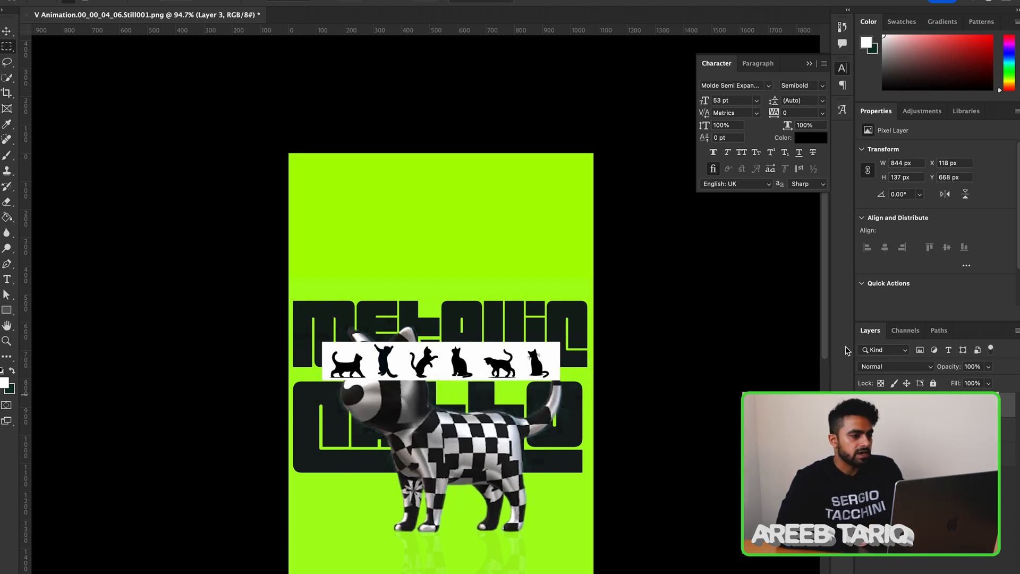
Remove the white background around the row of cat silhouettes with the Magic Wand and clear the selection
{"action": "key", "text": "w"}
{"action": "key", "text": "shift+w"}
{"action": "left_click", "coordinate": [470, 353]}
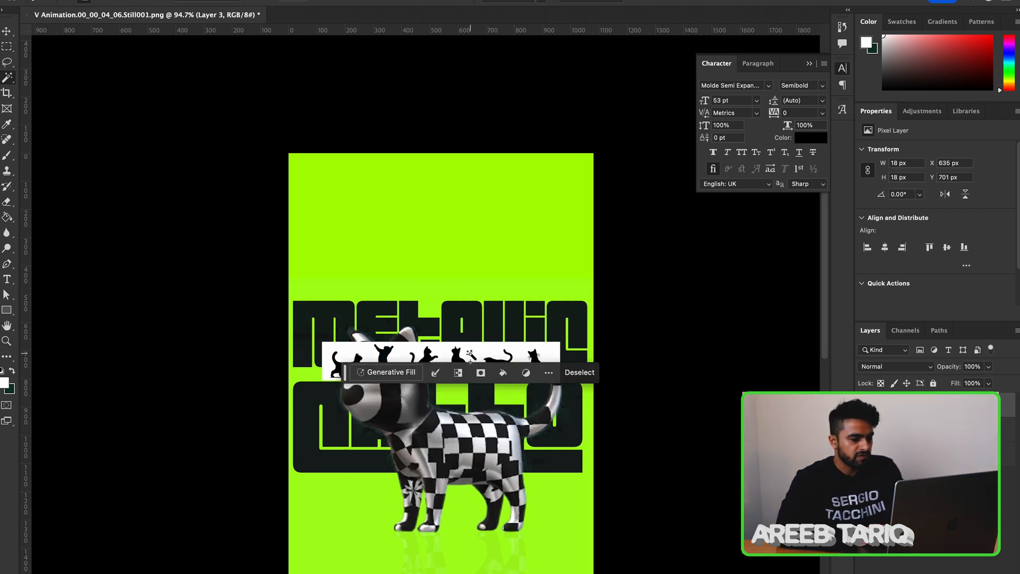
{"action": "key", "text": "m"}
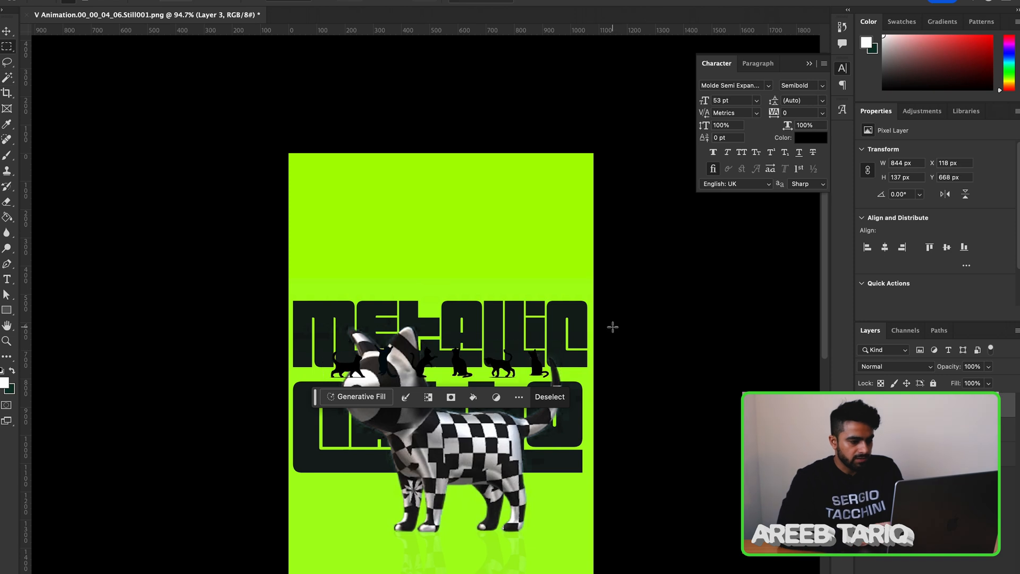
{"action": "left_click", "coordinate": [613, 331]}
Move the row of cat silhouettes above the Metallic title and enlarge it to nearly the full poster width
{"action": "key", "text": "v"}
{"action": "left_click_drag", "start_coordinate": [424, 361], "coordinate": [383, 283]}
{"action": "key", "text": "ctrl+t"}
{"action": "left_click_drag", "start_coordinate": [507, 276], "coordinate": [587, 270]}
{"action": "left_click_drag", "start_coordinate": [565, 295], "coordinate": [565, 292]}
{"action": "key", "text": "Return"}
Quick-export the transparent silhouettes and credit line as a PNG to the 3D Cat folder, replacing the exported still
{"action": "key", "text": "z"}
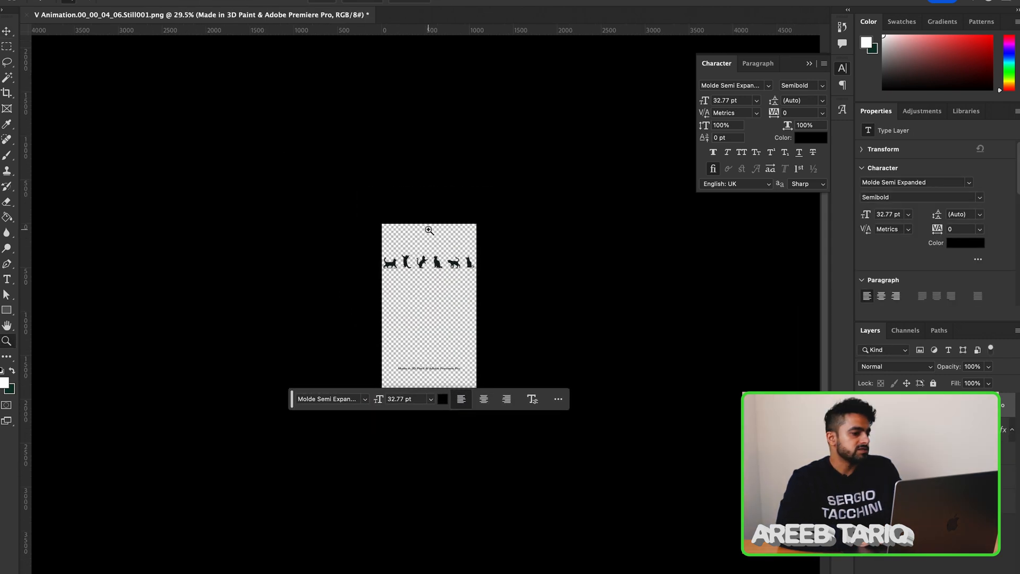
{"action": "left_click", "coordinate": [428, 230]}
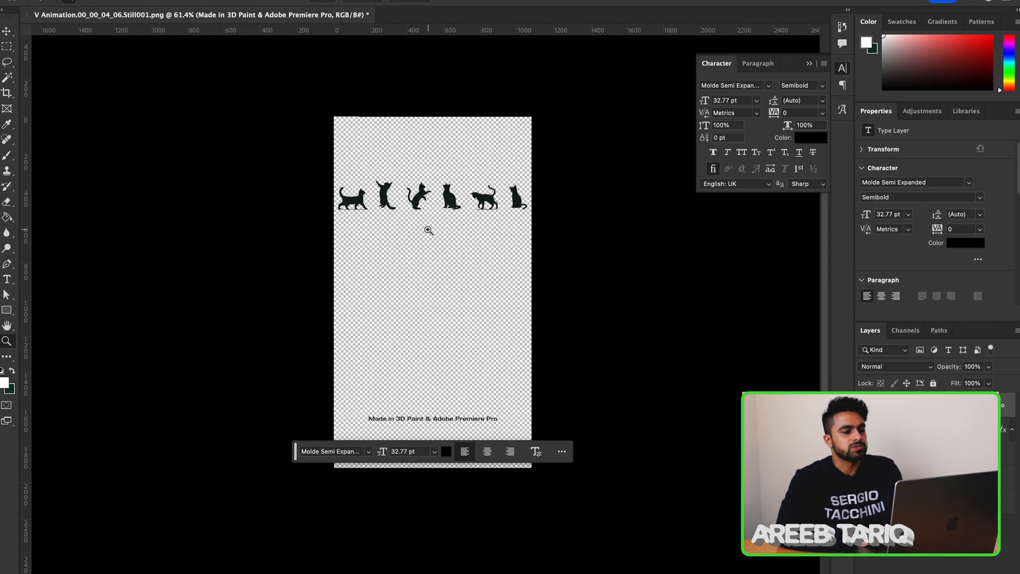
{"action": "left_click", "coordinate": [101, 1]}
{"action": "mouse_move", "coordinate": [169, 160]}
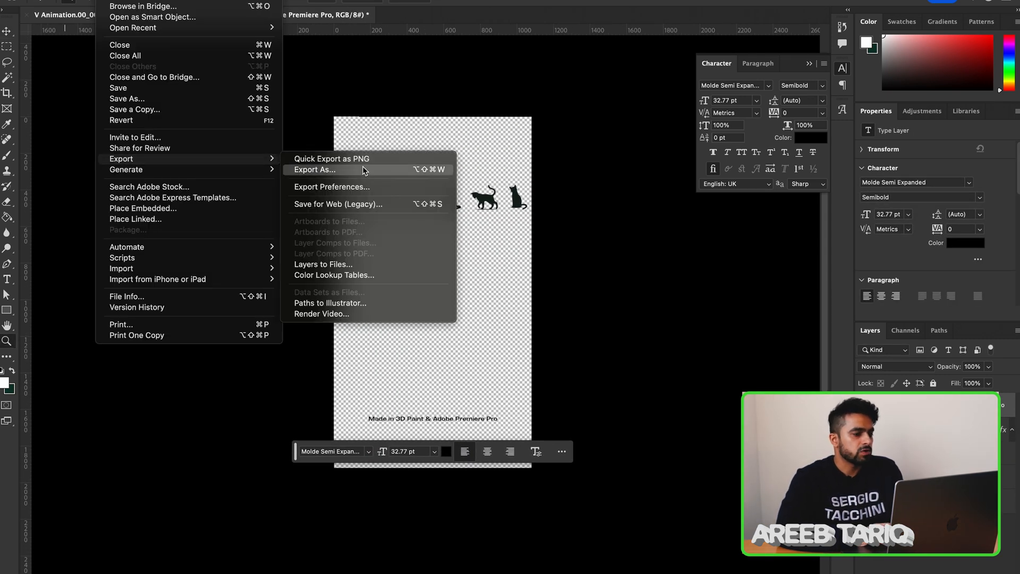
{"action": "left_click", "coordinate": [364, 160]}
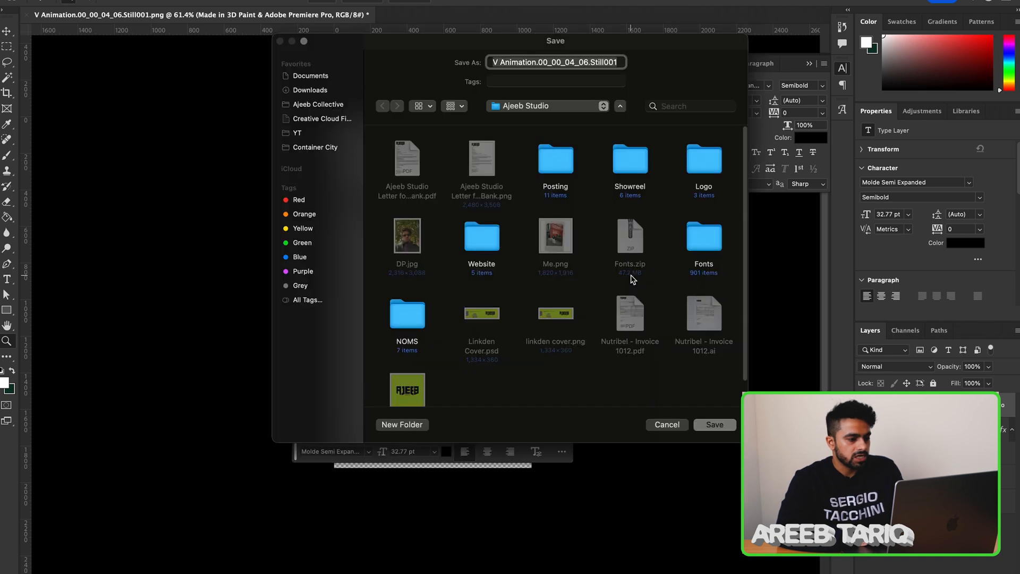
{"action": "left_click", "coordinate": [540, 109]}
{"action": "left_click", "coordinate": [530, 207]}
{"action": "key", "text": "Return"}
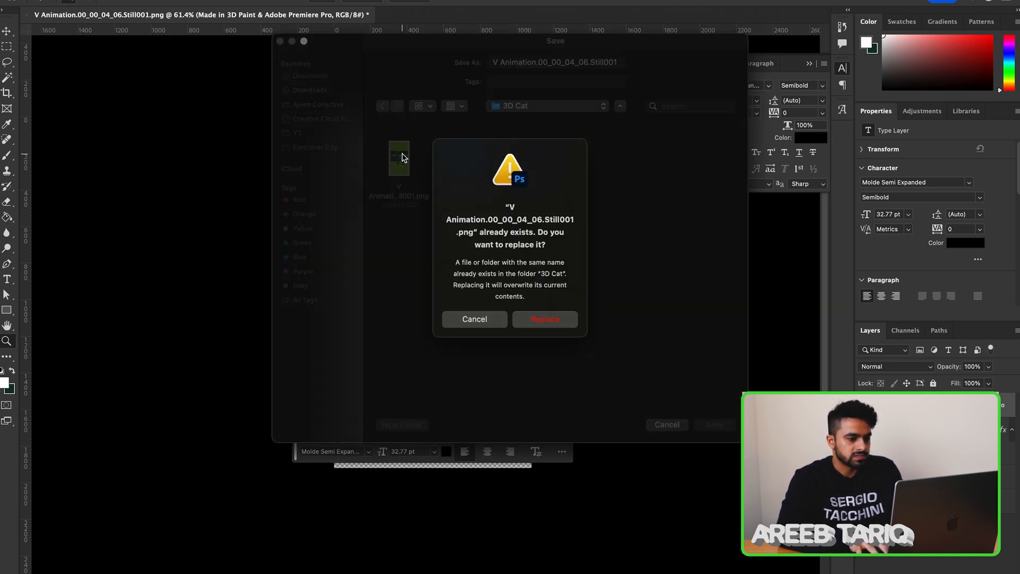
{"action": "left_click", "coordinate": [564, 325]}
Switch to Premiere Pro, place the updated still on V6 at the sequence start, and extend it to the cat clips' end
{"action": "key", "text": "super+Tab"}
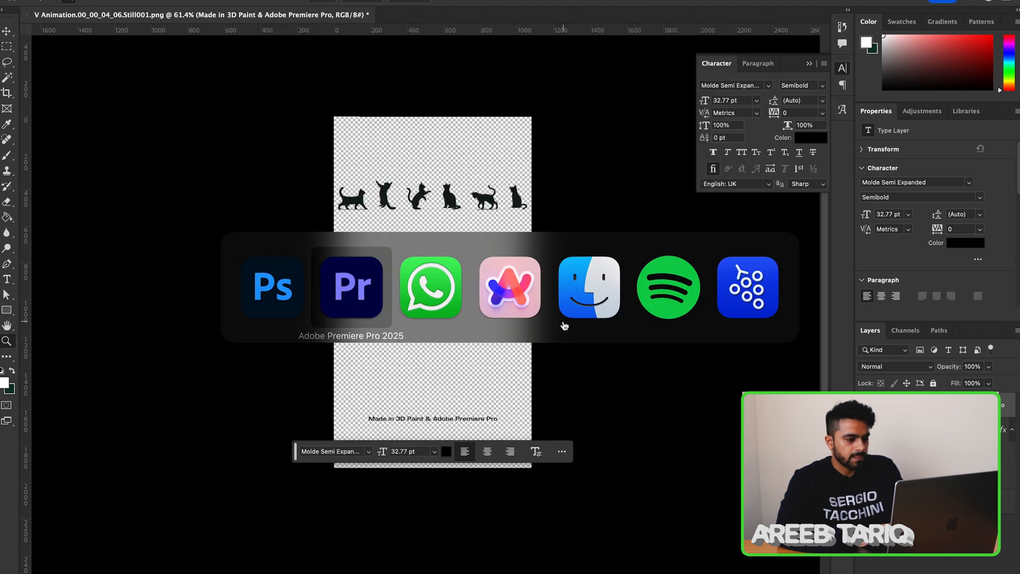
{"action": "left_click_drag", "start_coordinate": [59, 547], "coordinate": [447, 445]}
{"action": "scroll", "coordinate": [498, 486], "scroll_direction": "up", "scroll_amount": 3}
{"action": "scroll", "coordinate": [498, 488], "scroll_direction": "up", "scroll_amount": 3}
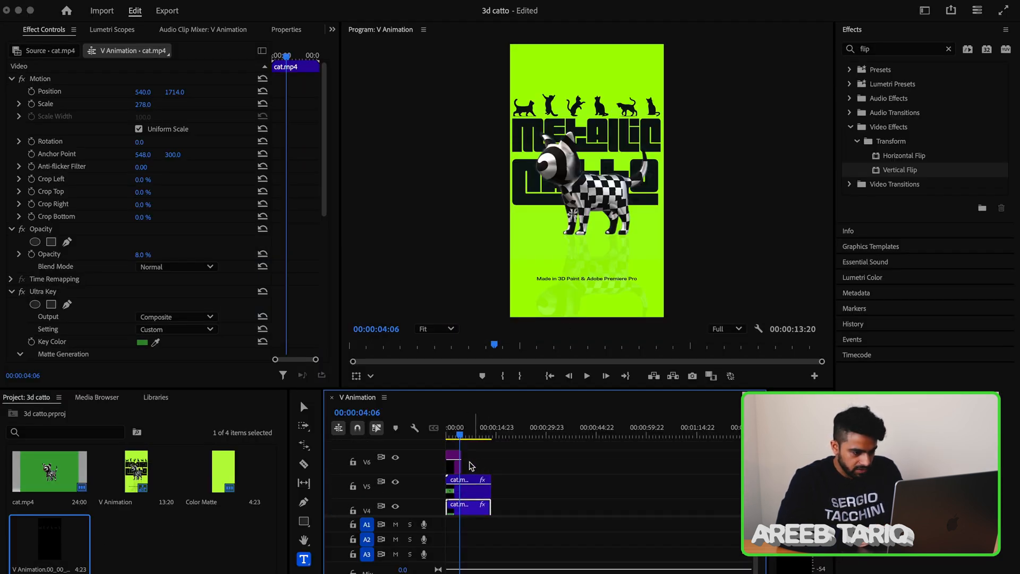
{"action": "left_click_drag", "start_coordinate": [461, 465], "coordinate": [490, 465]}
Play the animation to check the added cat silhouettes and credit line
{"action": "key", "text": "space"}
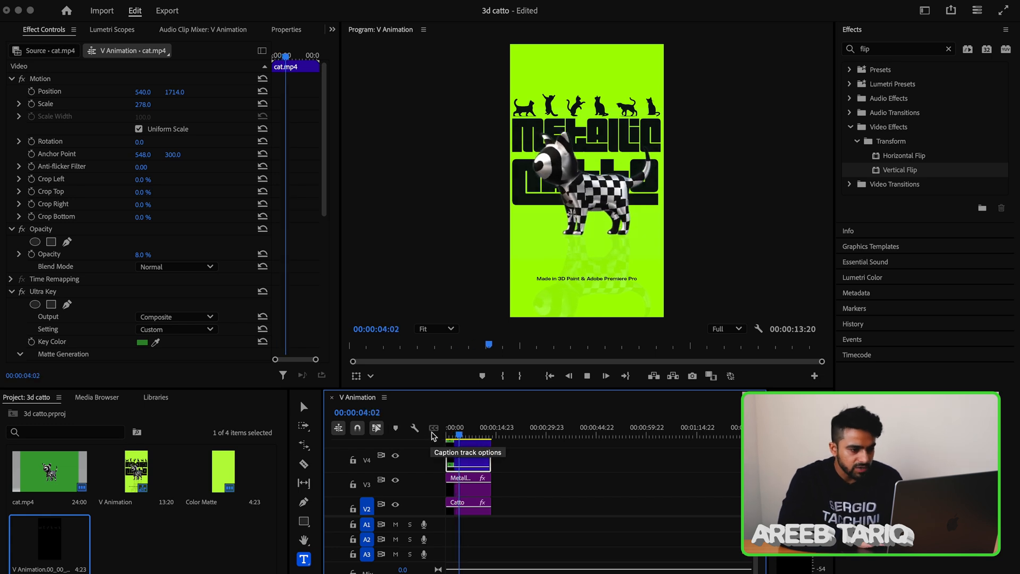
{"action": "key", "text": "space"}
{"action": "scroll", "coordinate": [462, 478], "scroll_direction": "up", "scroll_amount": 2}
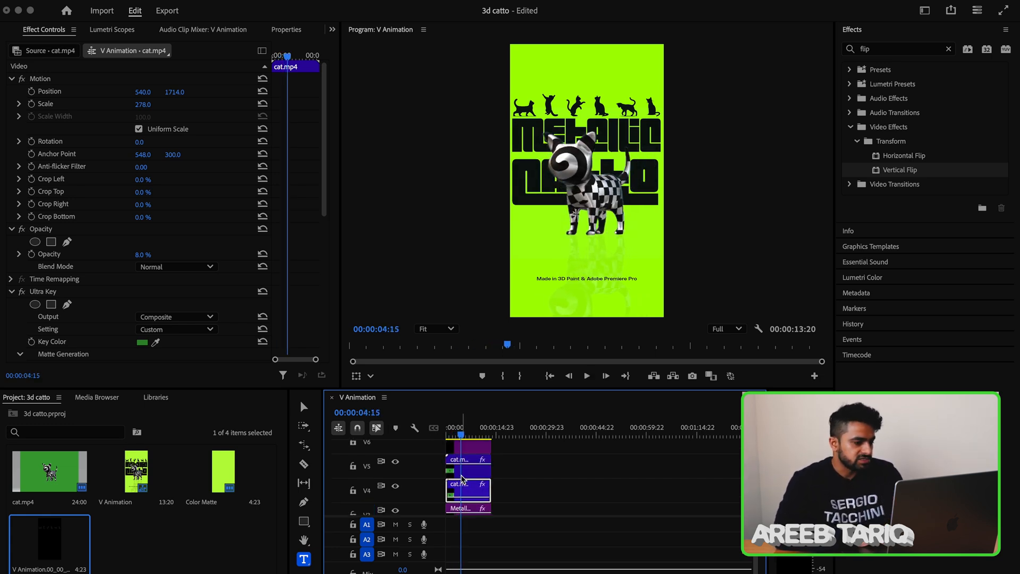
Add an adjustment layer on V7 over the whole sequence and pull its green Lumetri RGB curve strongly downward
{"action": "left_click", "coordinate": [250, 572]}
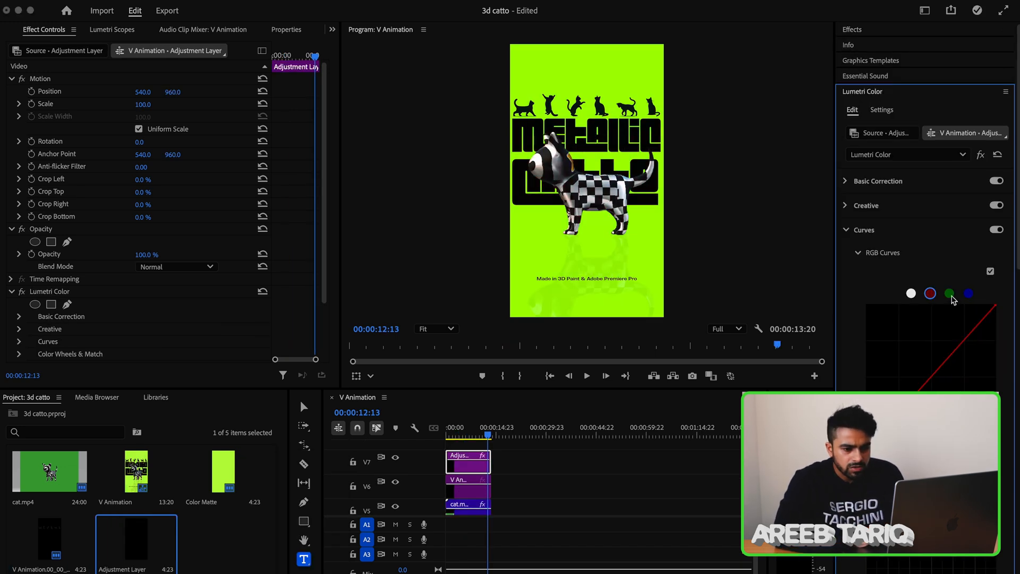
{"action": "left_click", "coordinate": [951, 296]}
{"action": "left_click_drag", "start_coordinate": [940, 366], "coordinate": [985, 424]}
{"action": "key", "text": "super+z"}
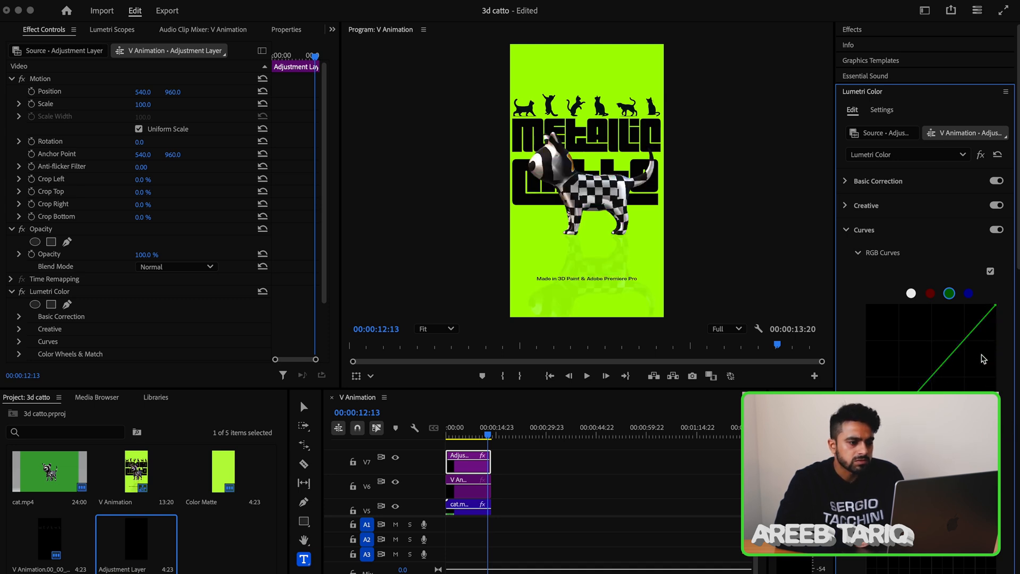
{"action": "key", "text": "super+shift+z"}
Play the animation from the start to check the color grade on the cat
{"action": "key", "text": "space"}
{"action": "left_click_drag", "start_coordinate": [466, 433], "coordinate": [438, 436]}
{"action": "key", "text": "space"}
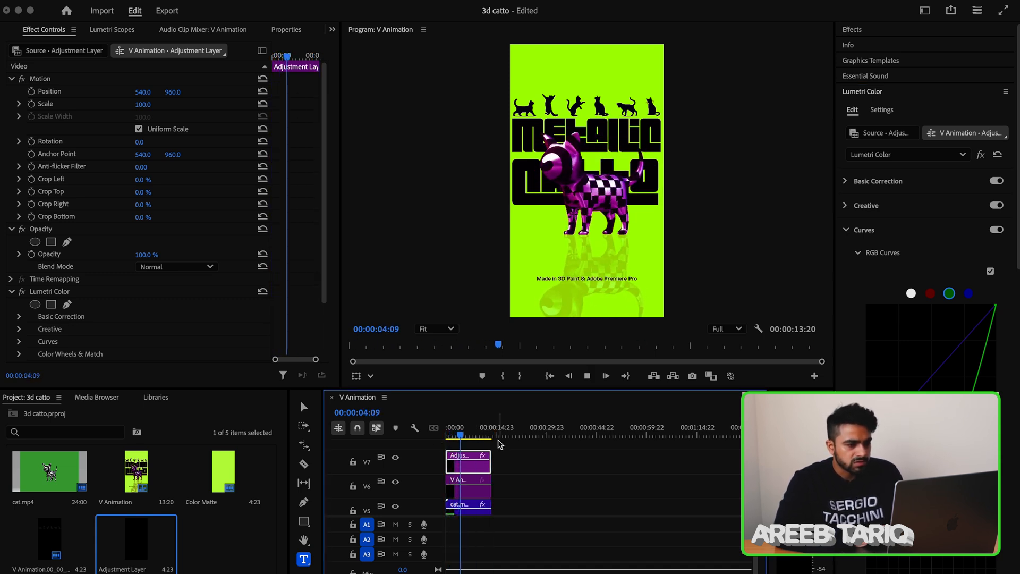
{"action": "key", "text": "space"}
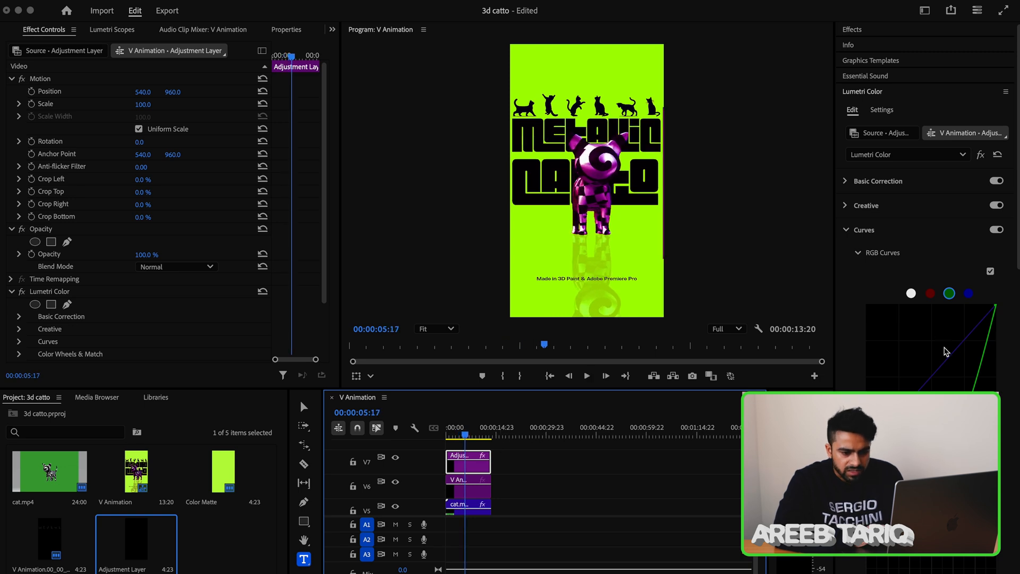
Ease the adjustment layer's green curve, raise the blue curve slightly in the midtones, and play back the grade
{"action": "left_click_drag", "start_coordinate": [946, 343], "coordinate": [934, 364]}
{"action": "left_click", "coordinate": [968, 294]}
{"action": "key", "text": "space"}
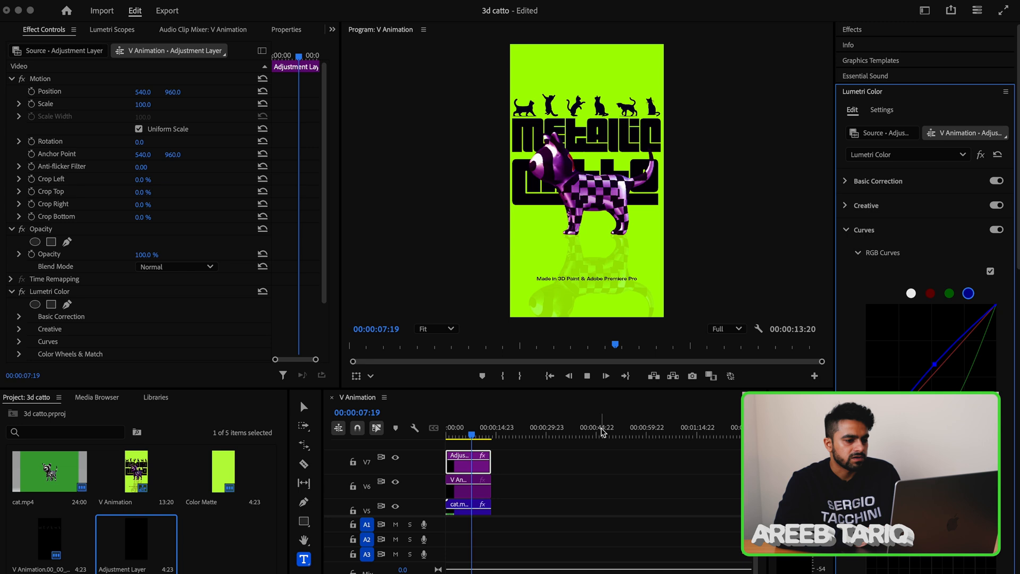
{"action": "key", "text": "space"}
At 00:00:05:19, set the right crop of the V5 cat clip to 33% to trim the stray line at the frame's edge
{"action": "scroll", "coordinate": [480, 464], "scroll_direction": "up", "scroll_amount": 5}
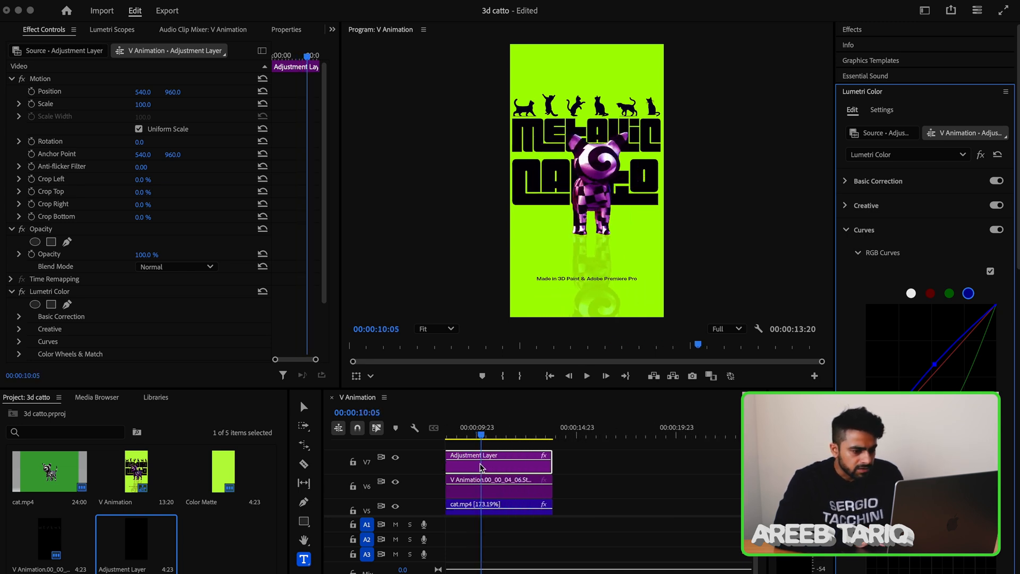
{"action": "left_click_drag", "start_coordinate": [481, 435], "coordinate": [565, 455]}
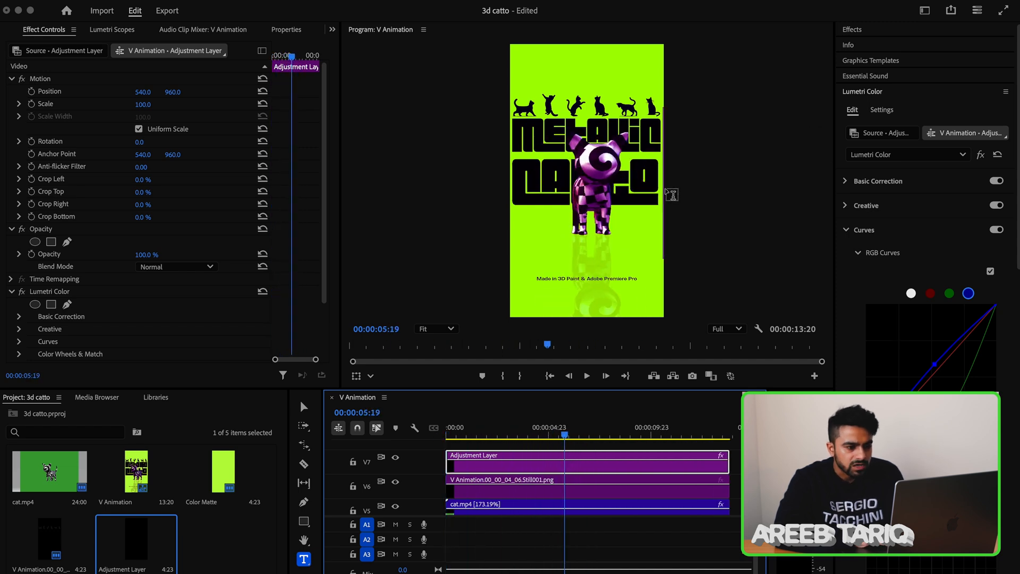
{"action": "scroll", "coordinate": [671, 194], "scroll_direction": "up", "scroll_amount": 3}
{"action": "scroll", "coordinate": [548, 453], "scroll_direction": "down", "scroll_amount": 2}
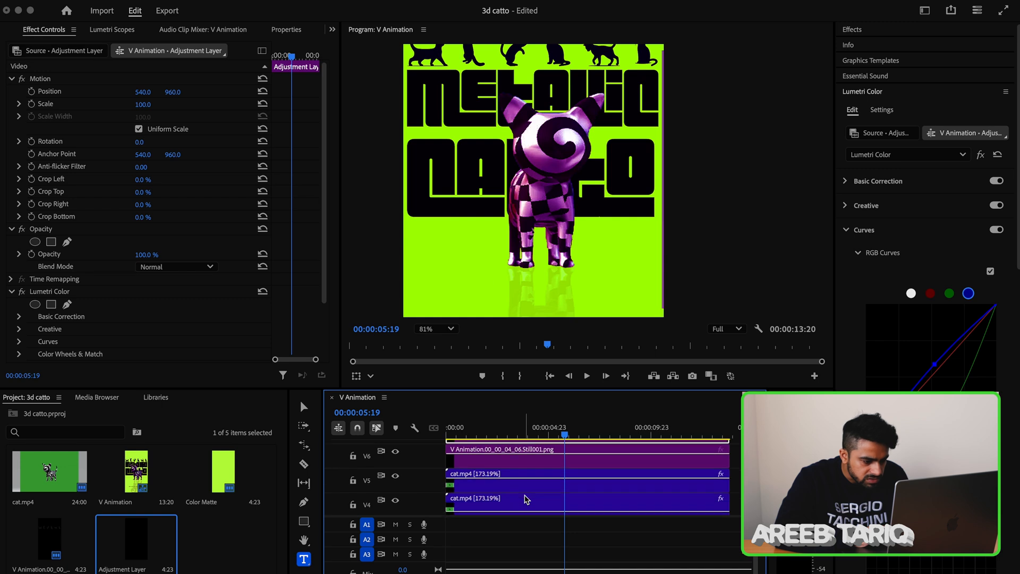
{"action": "left_click", "coordinate": [533, 477]}
{"action": "key", "text": "v"}
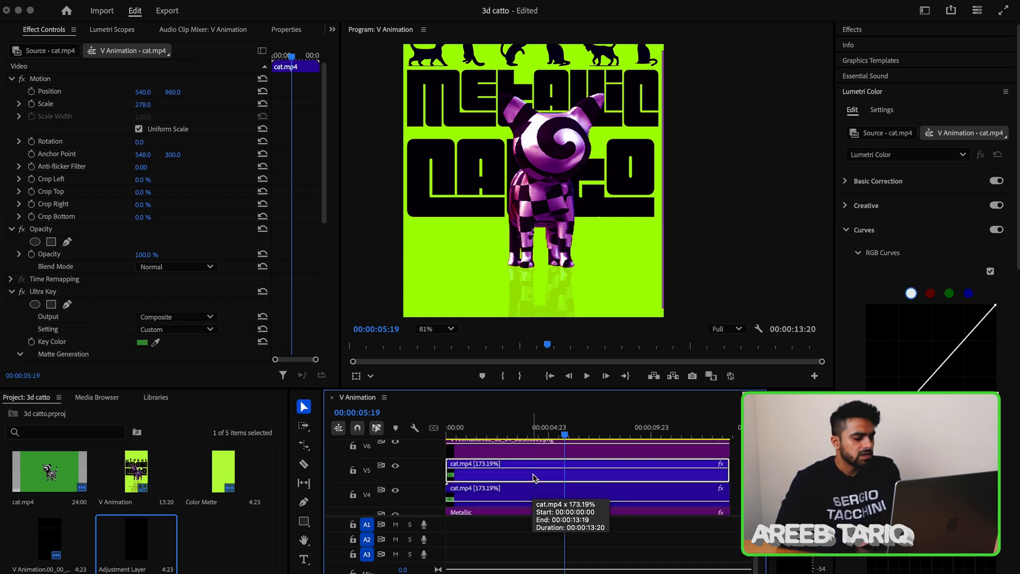
{"action": "scroll", "coordinate": [13, 276], "scroll_direction": "down", "scroll_amount": 5}
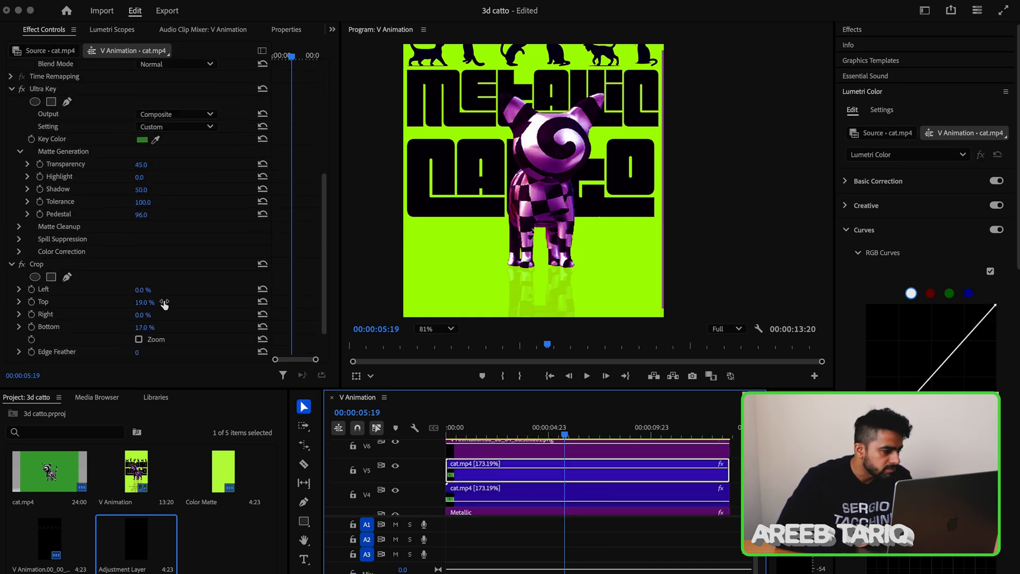
{"action": "left_click_drag", "start_coordinate": [141, 306], "coordinate": [144, 314]}
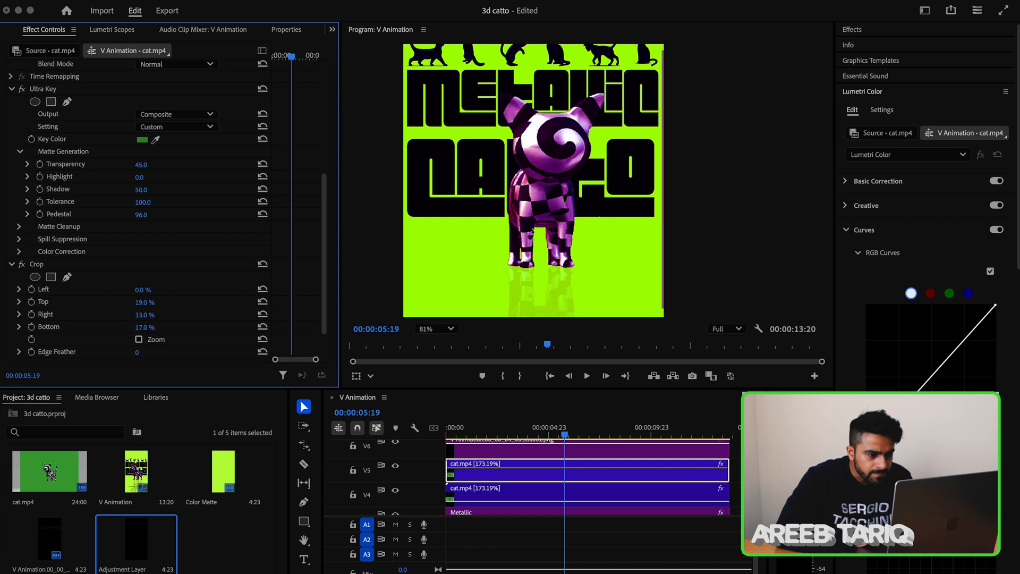